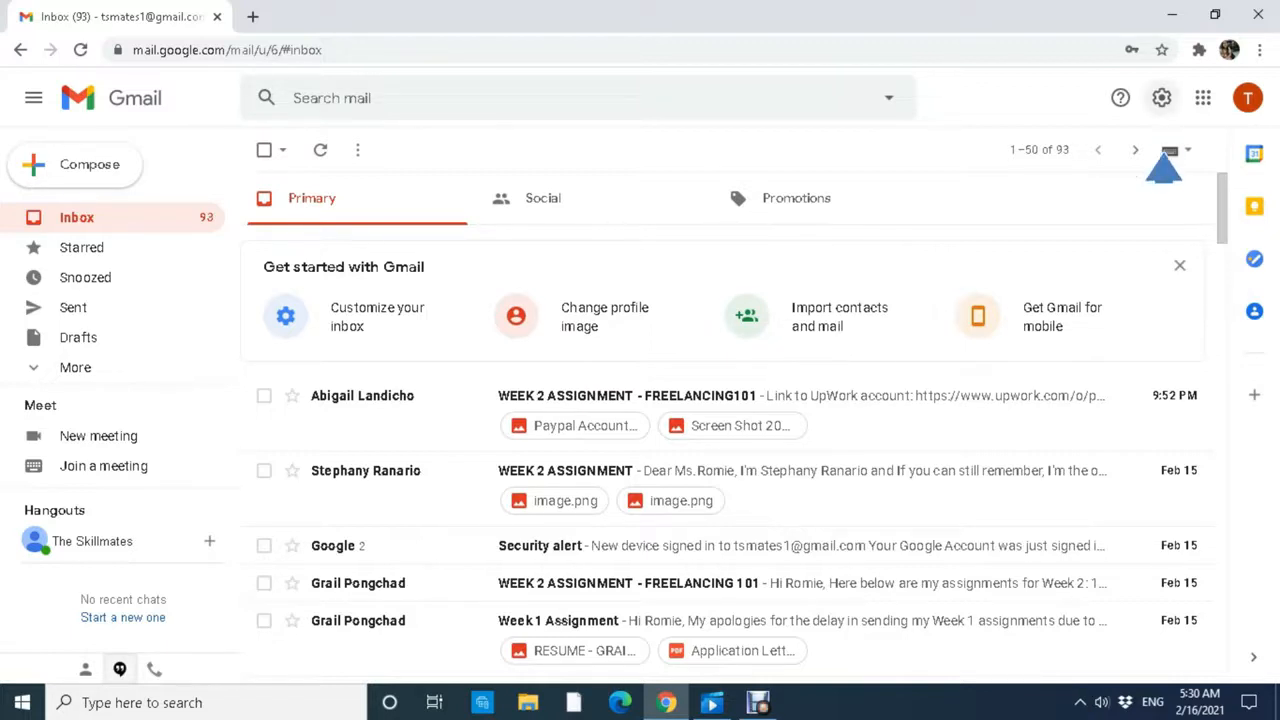
Open Gmail's full Settings page from the gear's Quick settings panel.
click(1161, 97)
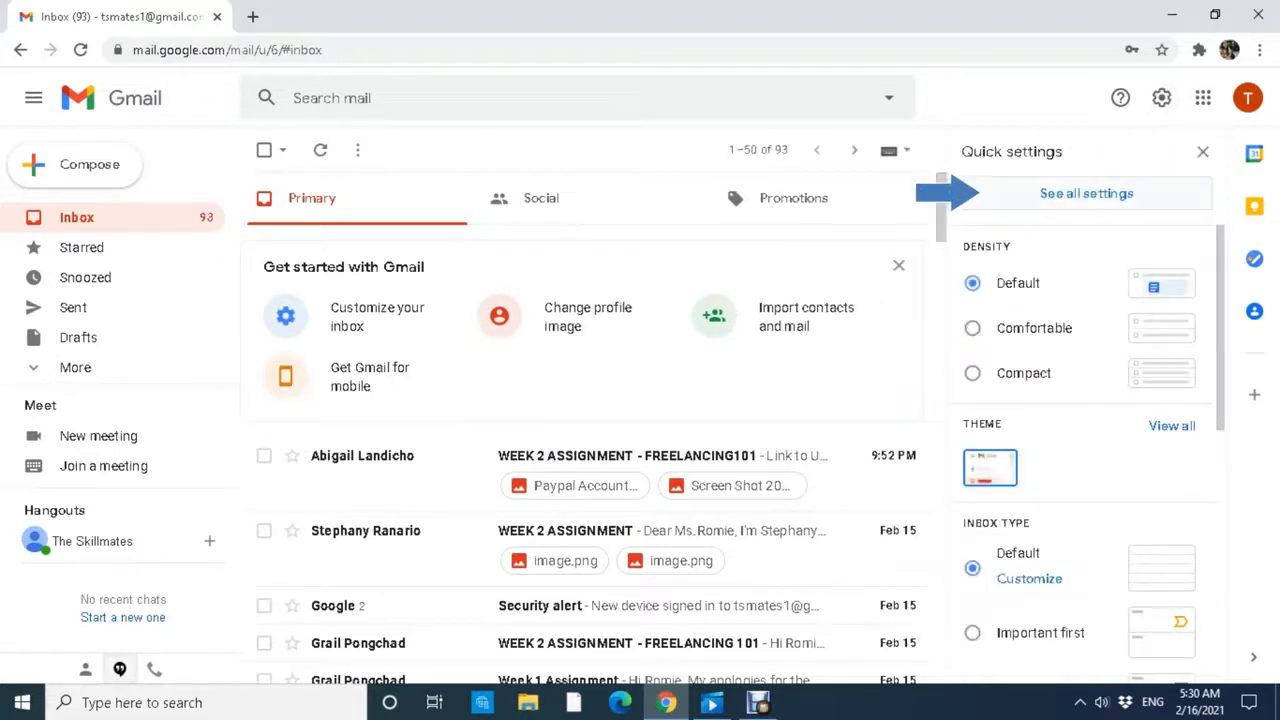
click(1086, 193)
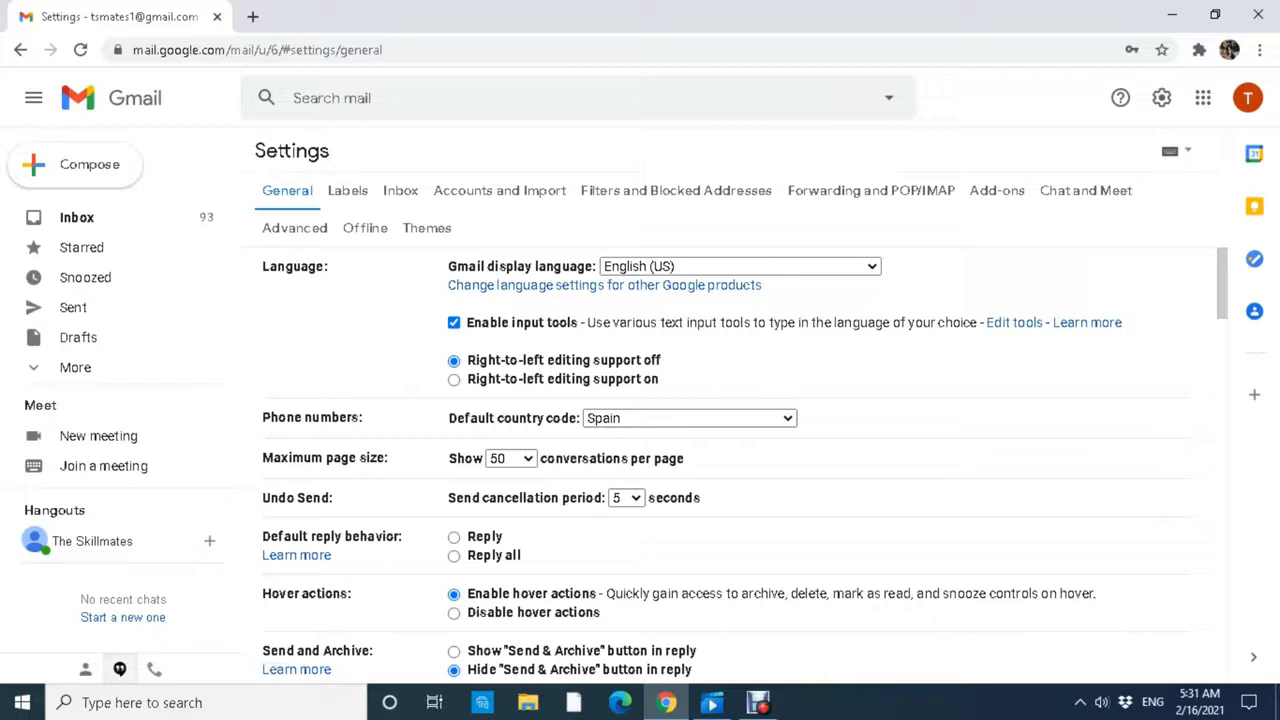
Enable Templates on the Advanced settings tab and save the changes.
click(295, 228)
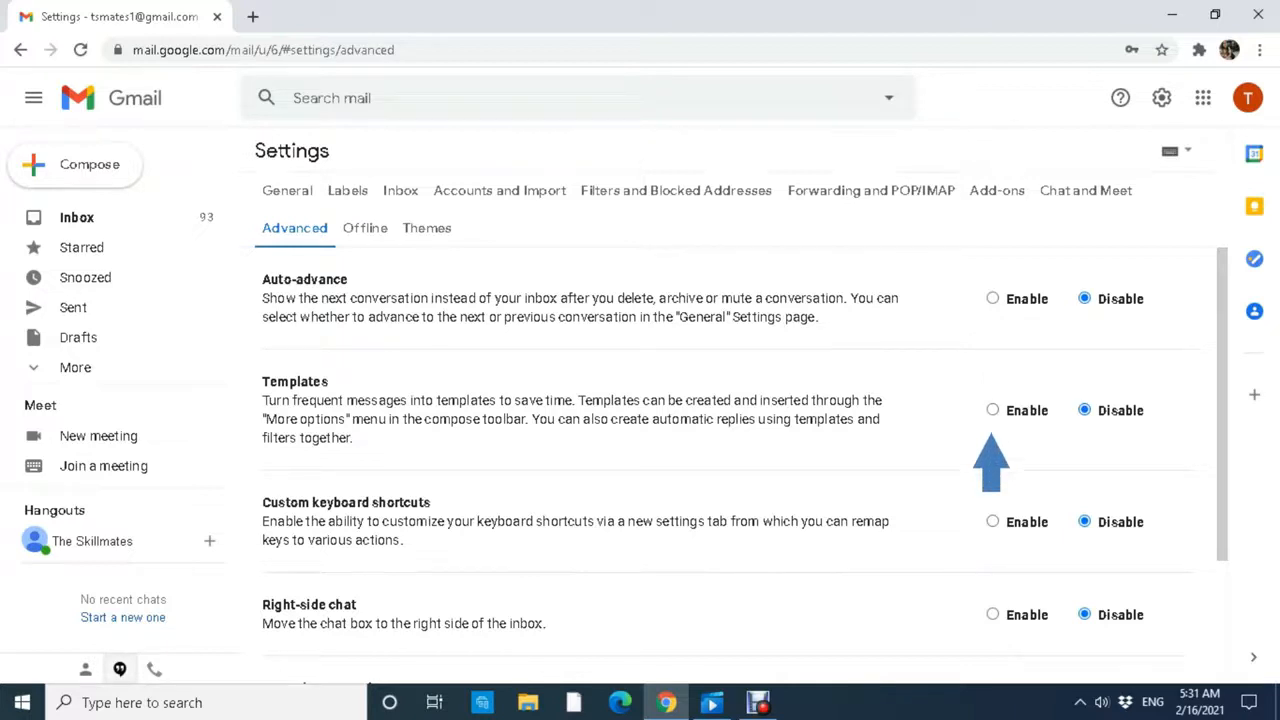
click(992, 410)
scroll(735, 465, down, 1)
scroll(735, 450, down, 1)
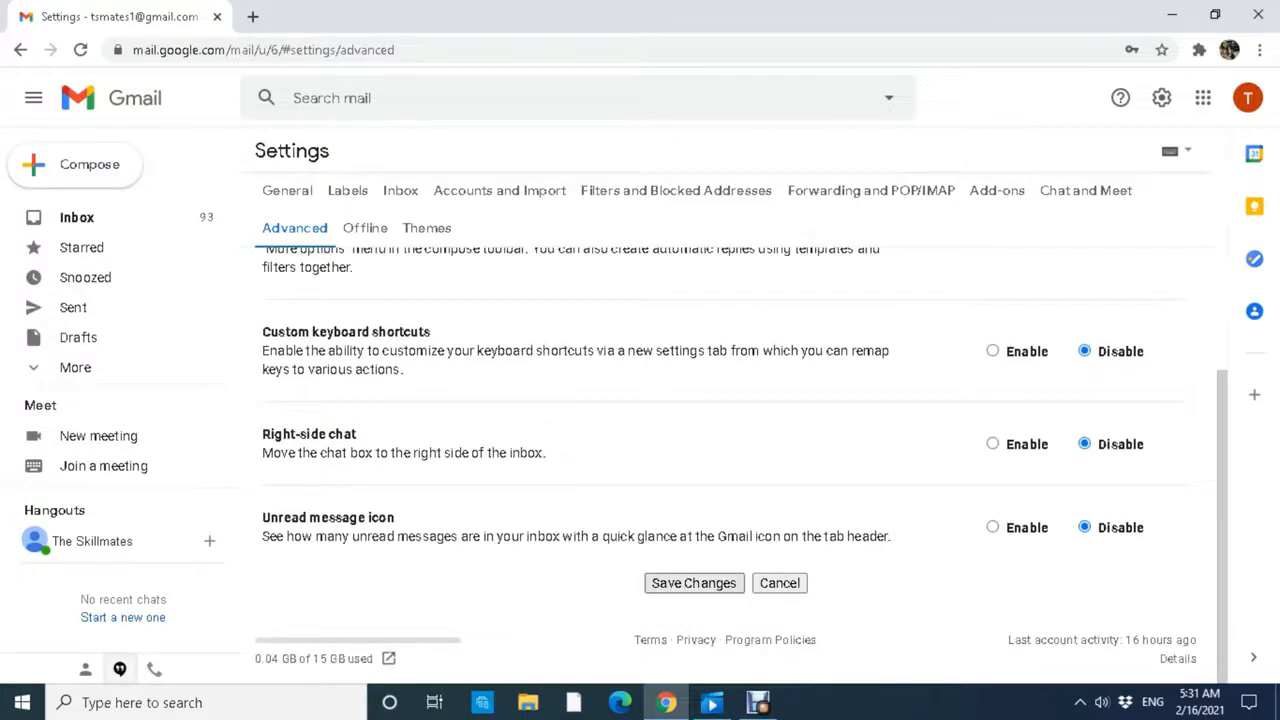
click(693, 583)
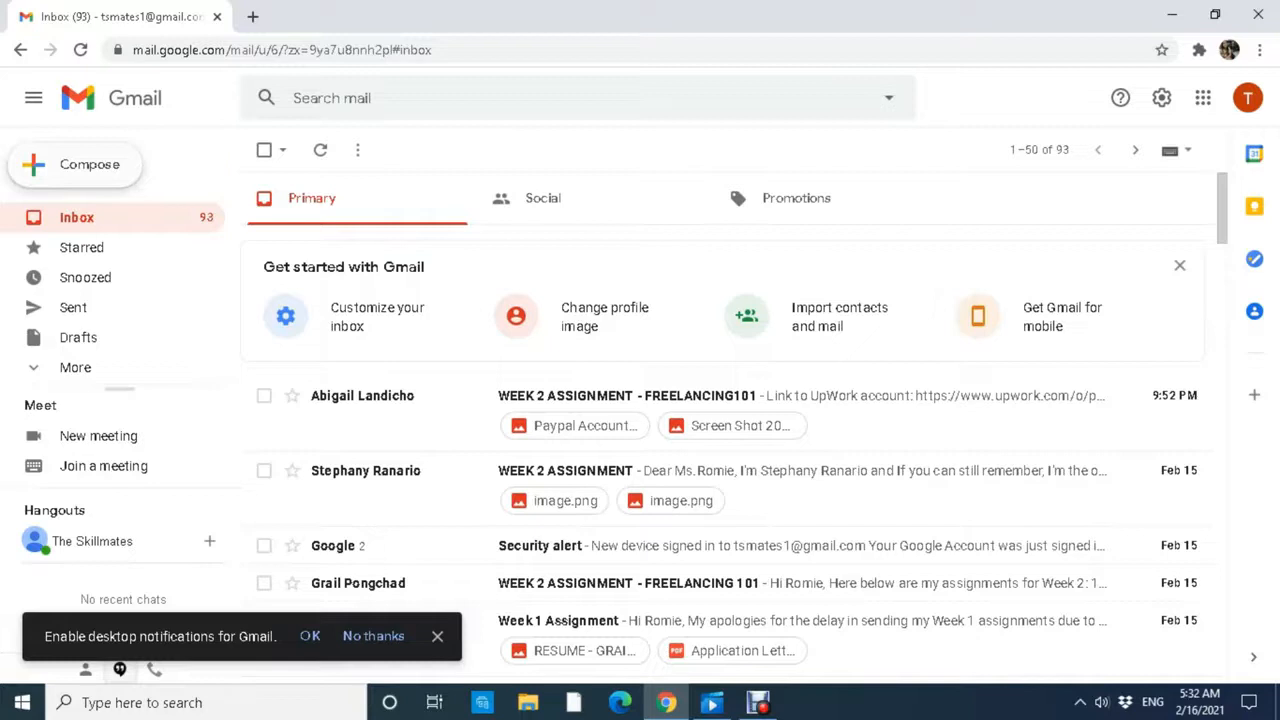
Compose a new blank email message.
click(76, 165)
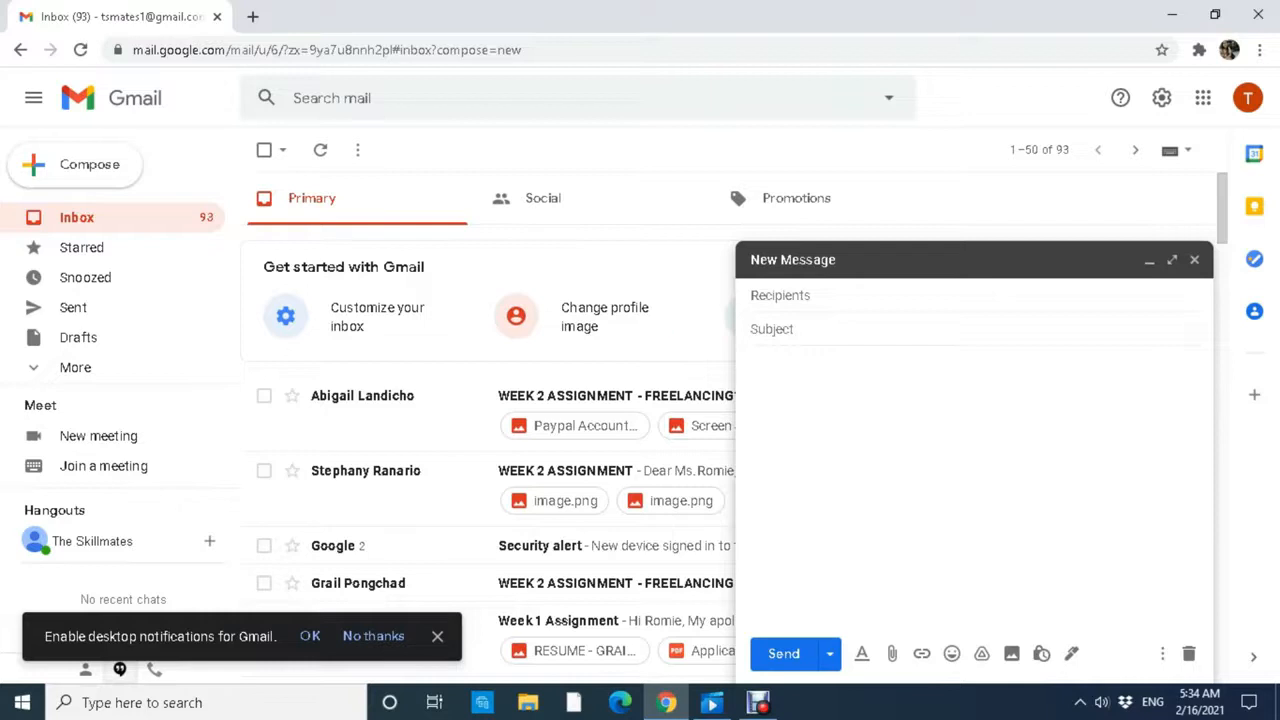
Enter subject 'We've Received Your Assignment!' and a greeting mentioning Week '(insert week # here)'.
click(771, 329)
text(We've Received Your Assignment!)
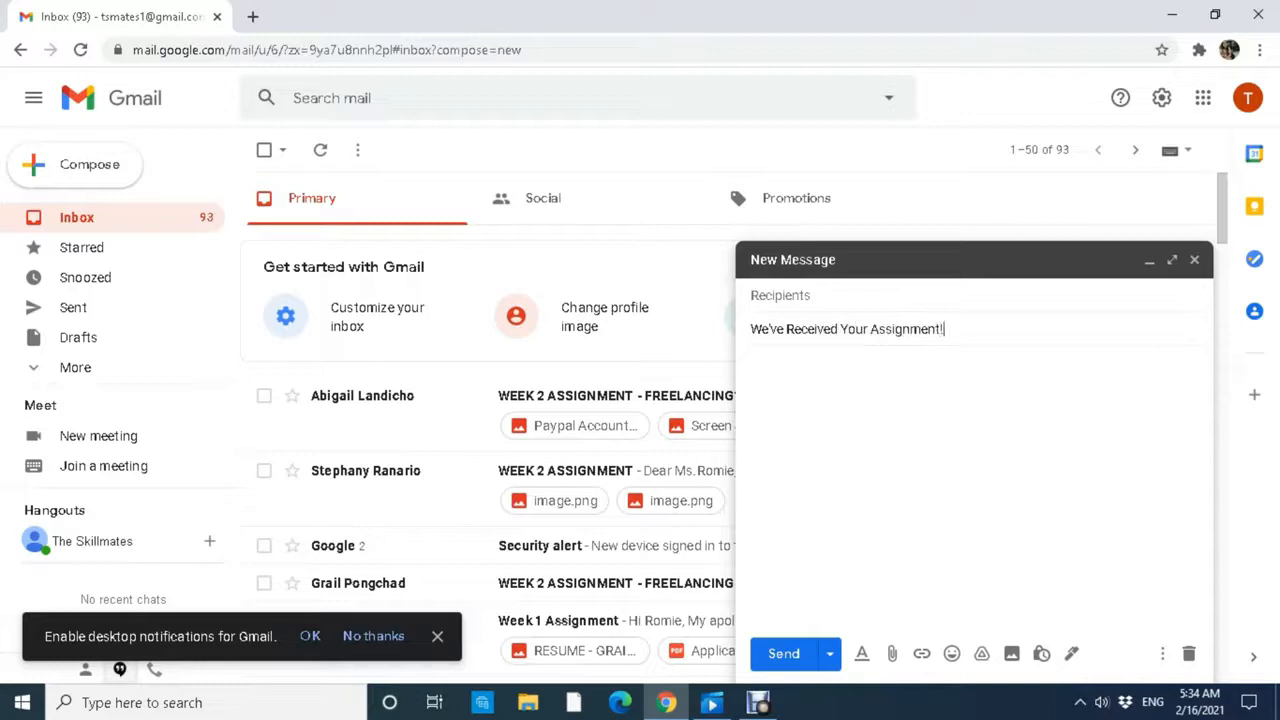
click(752, 364)
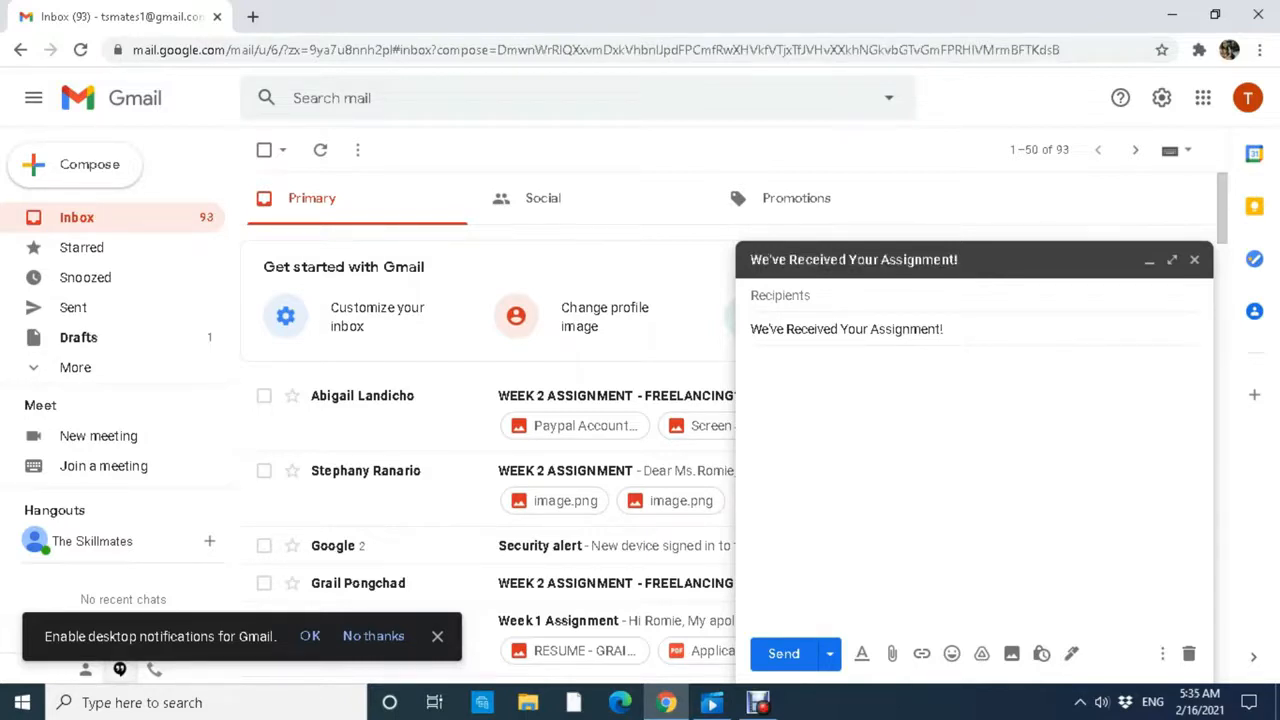
text(Hello Classm)
text(ates!  )
text(We)
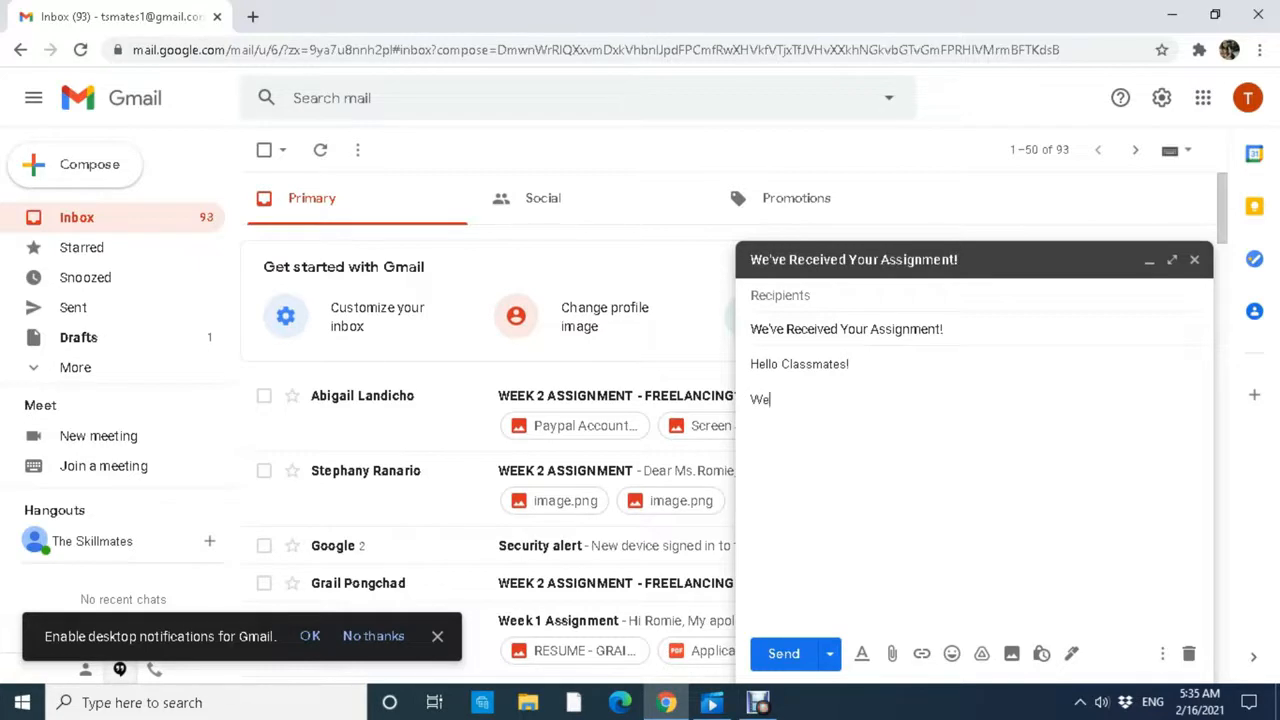
text('ve received your assignm)
key(Tab)
text(for Week (insetr)
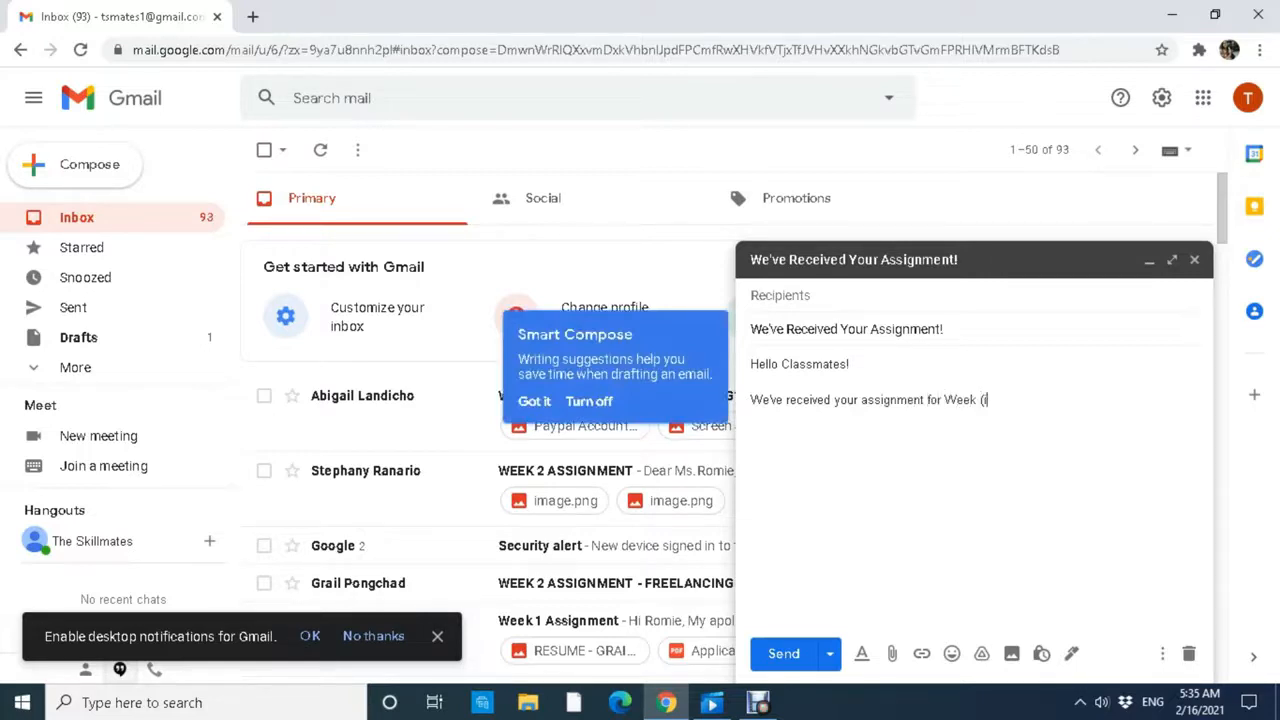
key(BackSpace)
key(BackSpace)
text(rt week # here).)
Add the passed-quality-check paragraph, 'Keep learning! <3', and a 'Regards,' sign-off with the sender's name.
key(Return)
key(Return)
text(After )
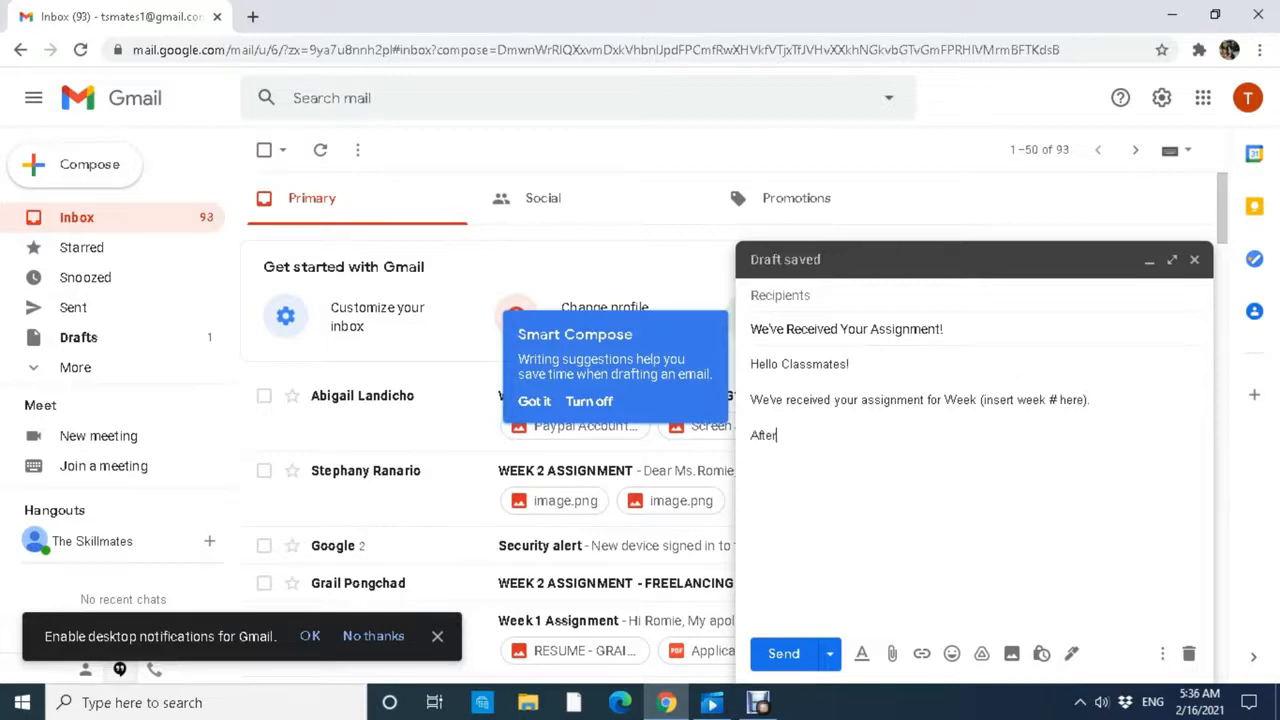
text(going through it ca)
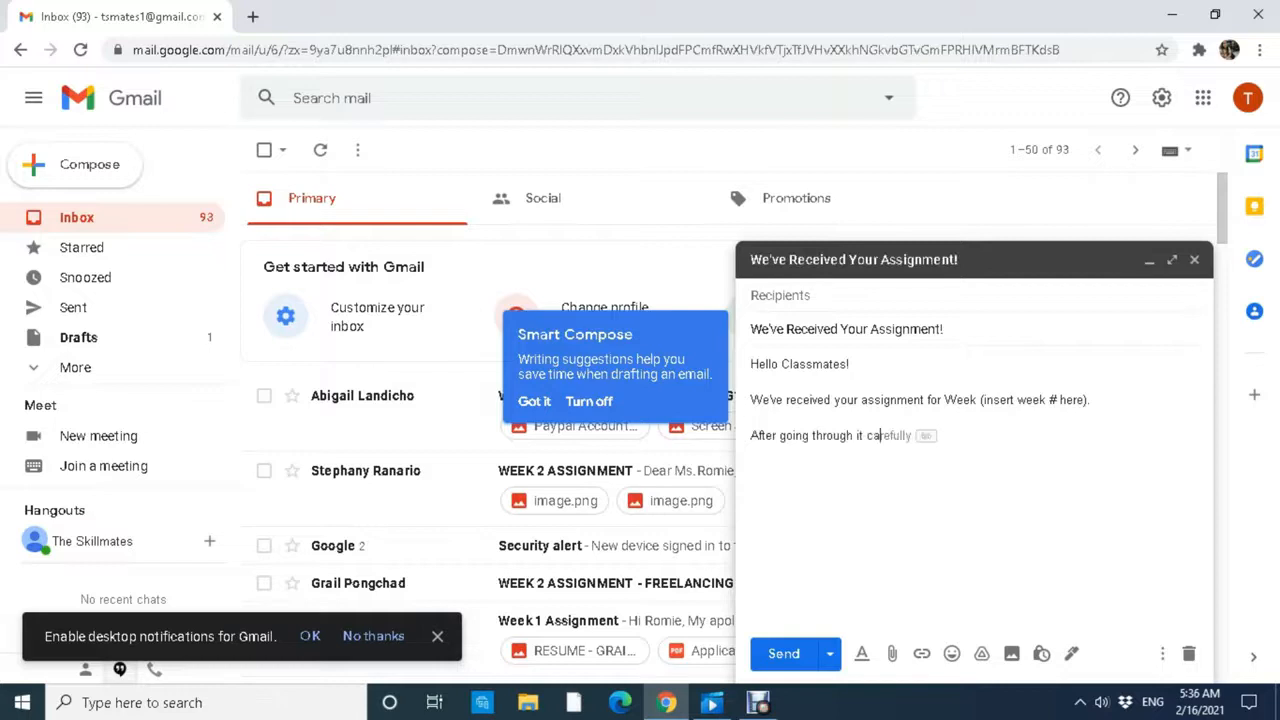
text(refully, we are happy to announ)
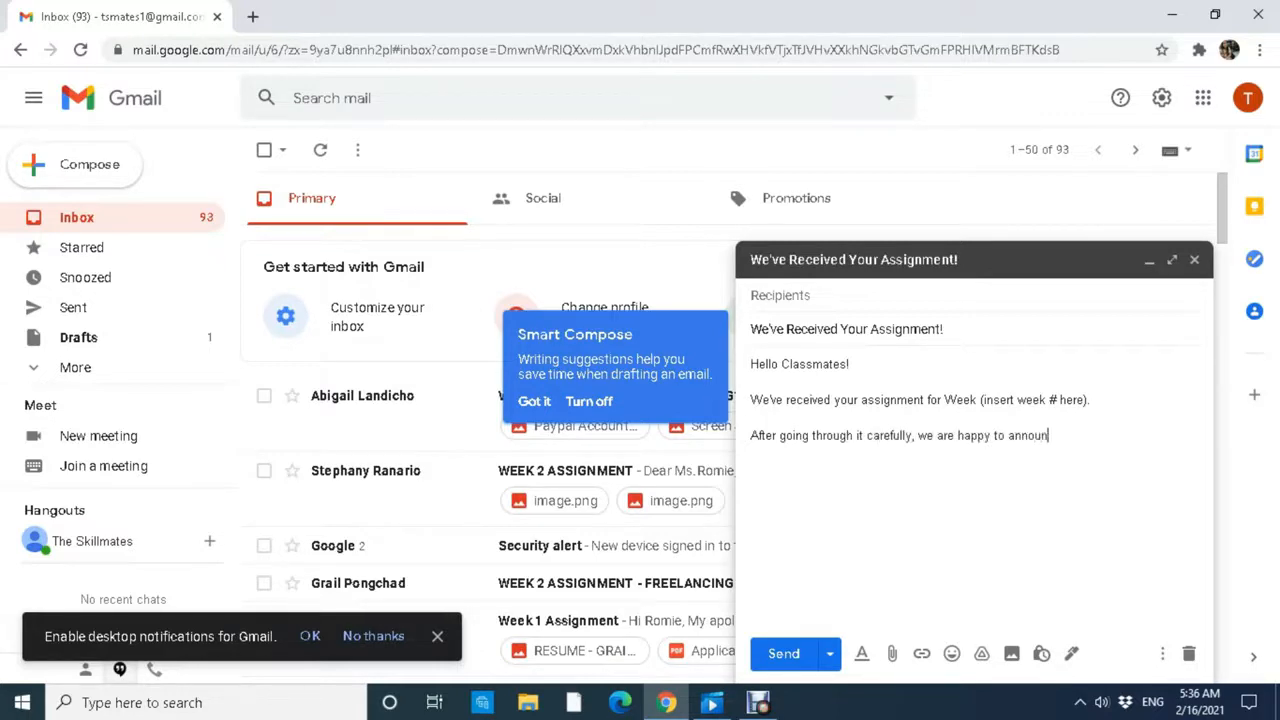
text(ce that you've passed the qualit)
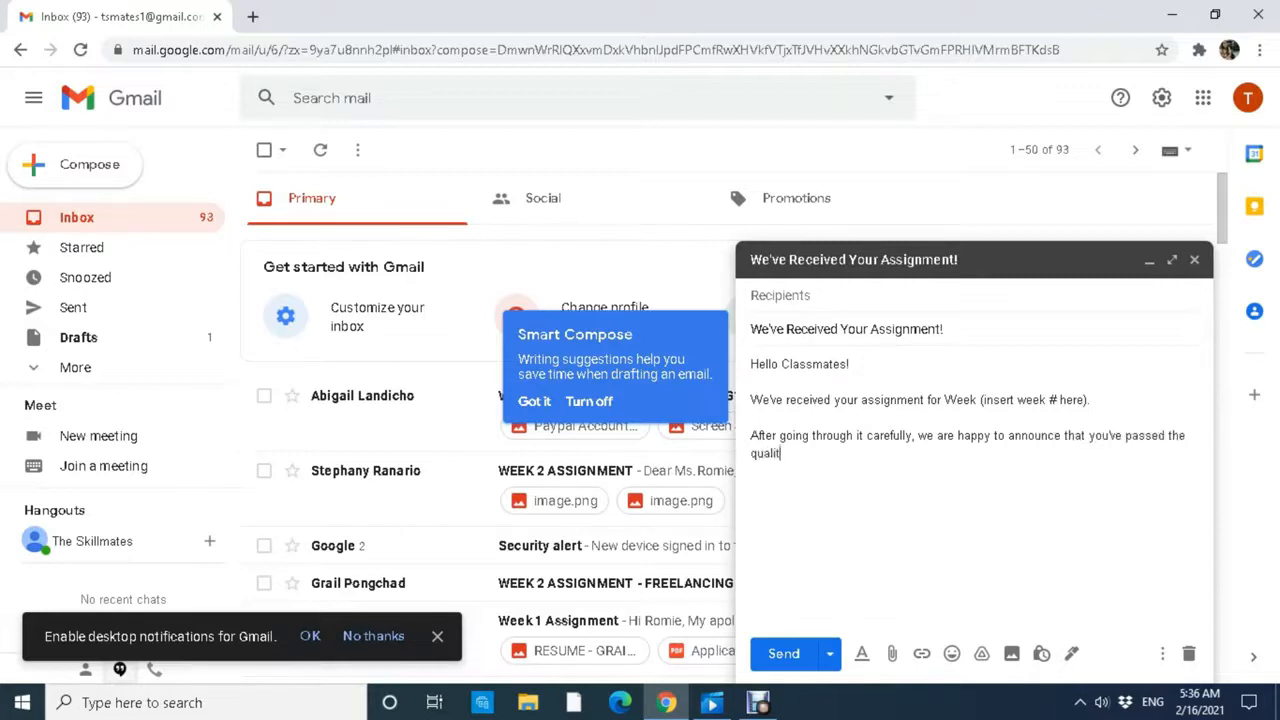
text(y check.Kepp lear)
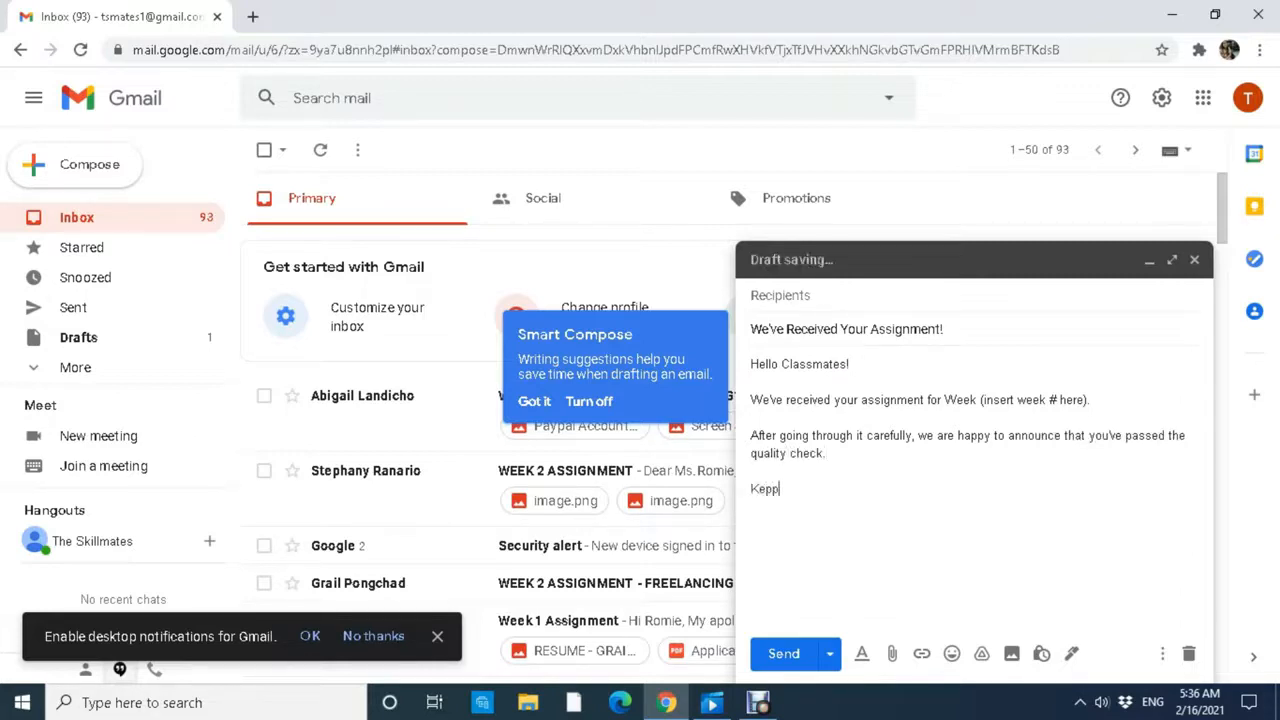
key(BackSpace)
key(BackSpace)
key(BackSpace)
key(BackSpace)
key(BackSpace)
key(BackSpace)
key(BackSpace)
text(ep learning! <3)
key(Return)
text(Regards, )
text(Romie)
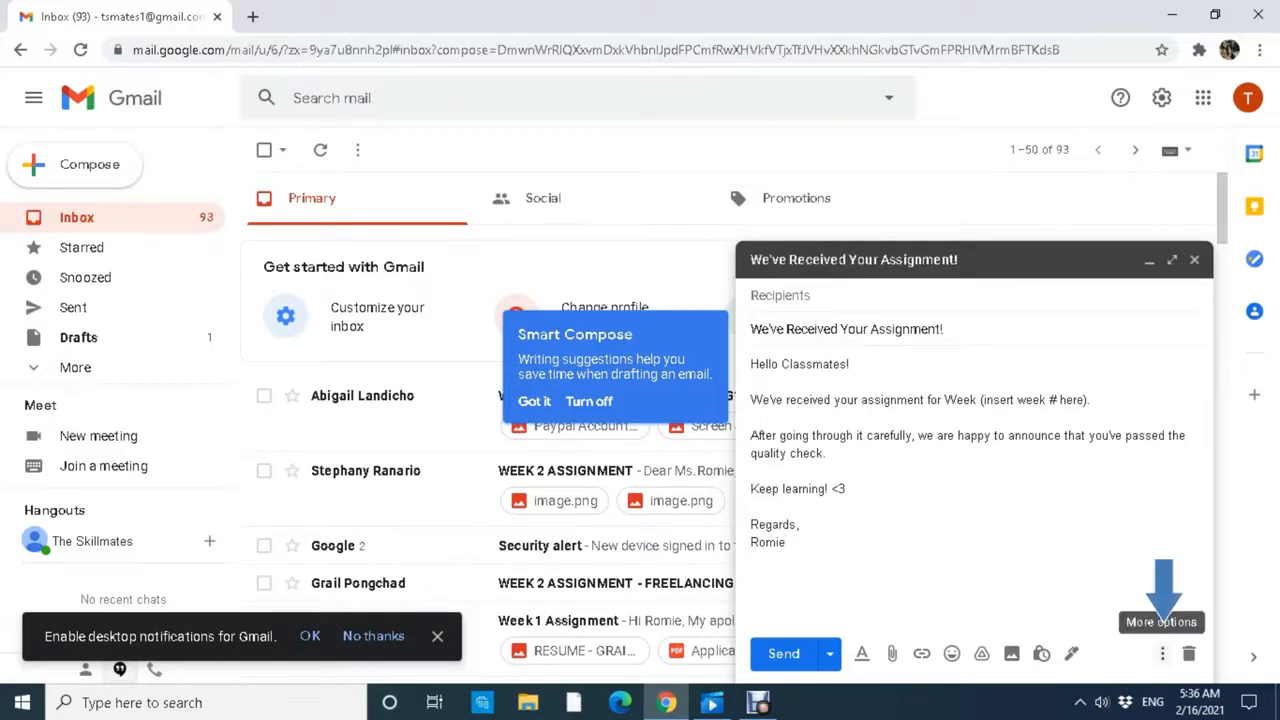
Save the acknowledgement draft as a new template named 'Assignment - Passed!'.
click(1162, 653)
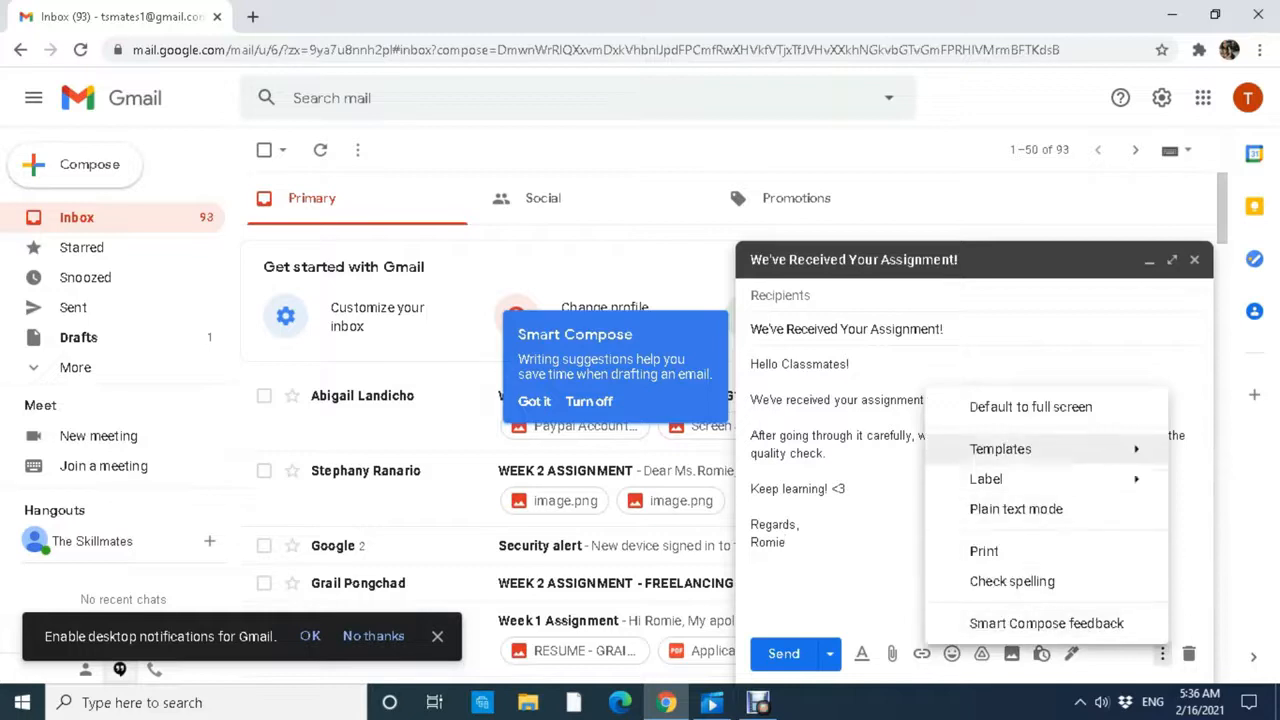
mouse_move(1000, 449)
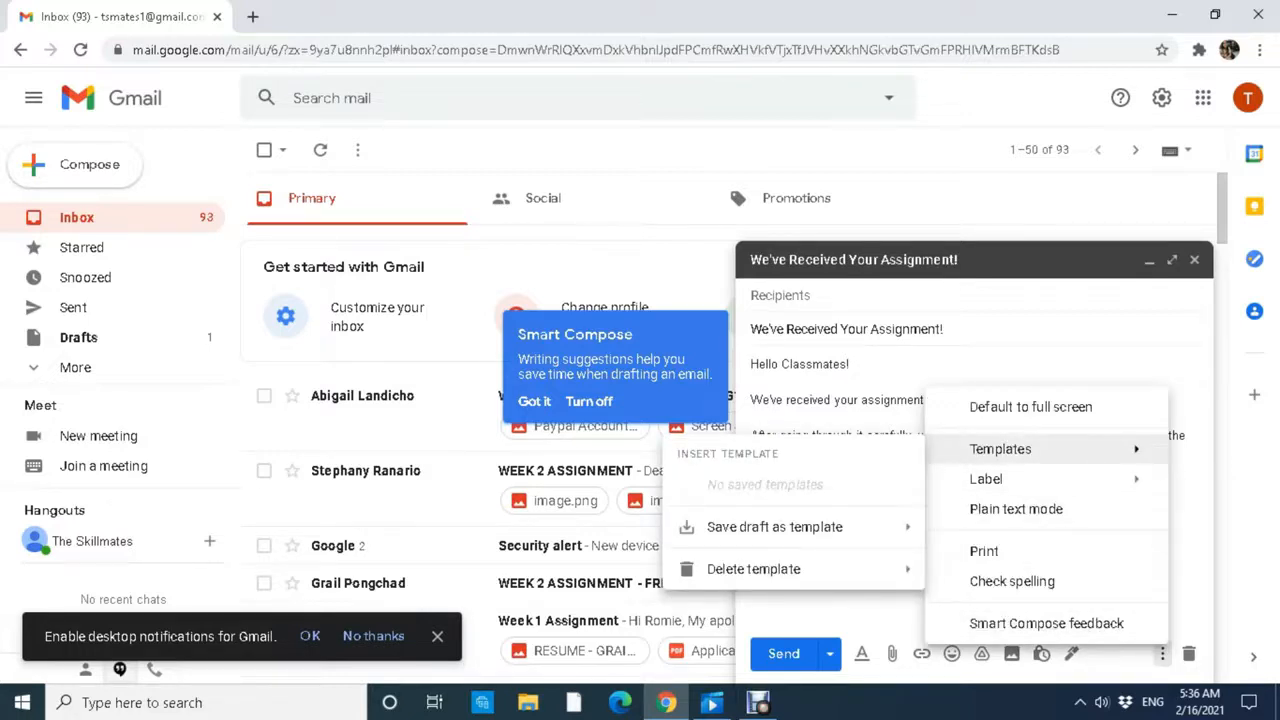
mouse_move(775, 527)
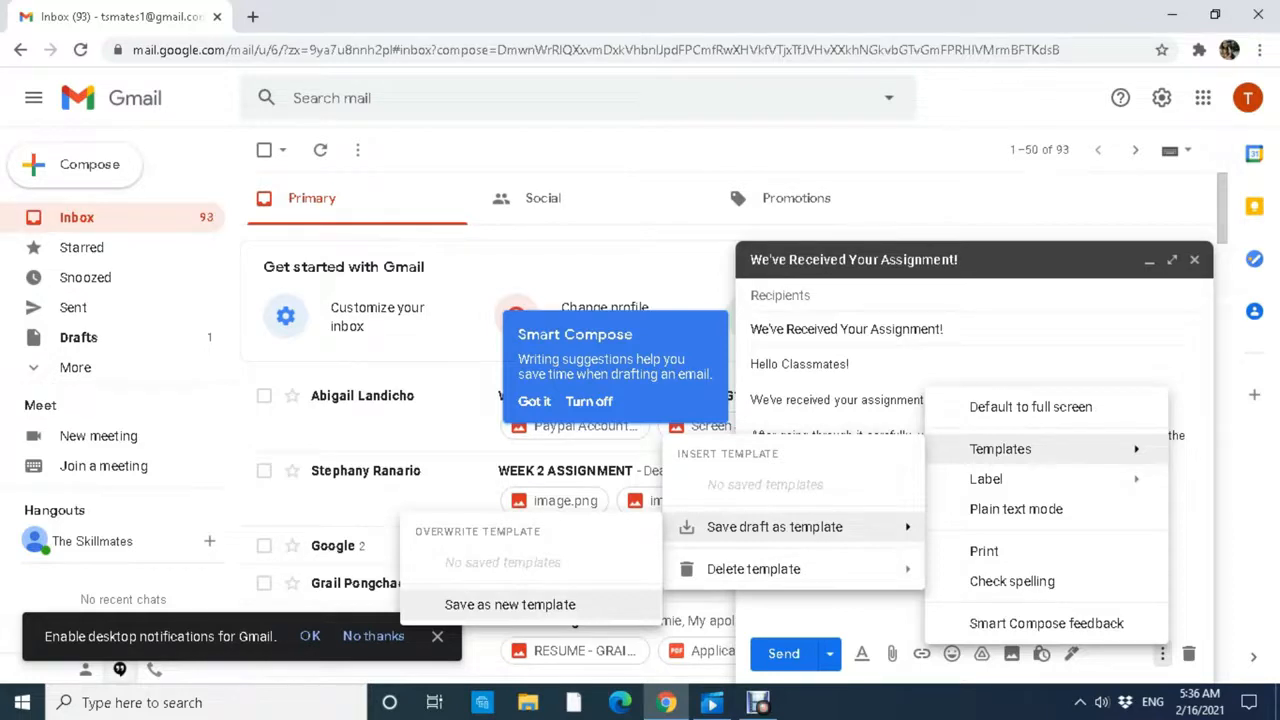
click(510, 604)
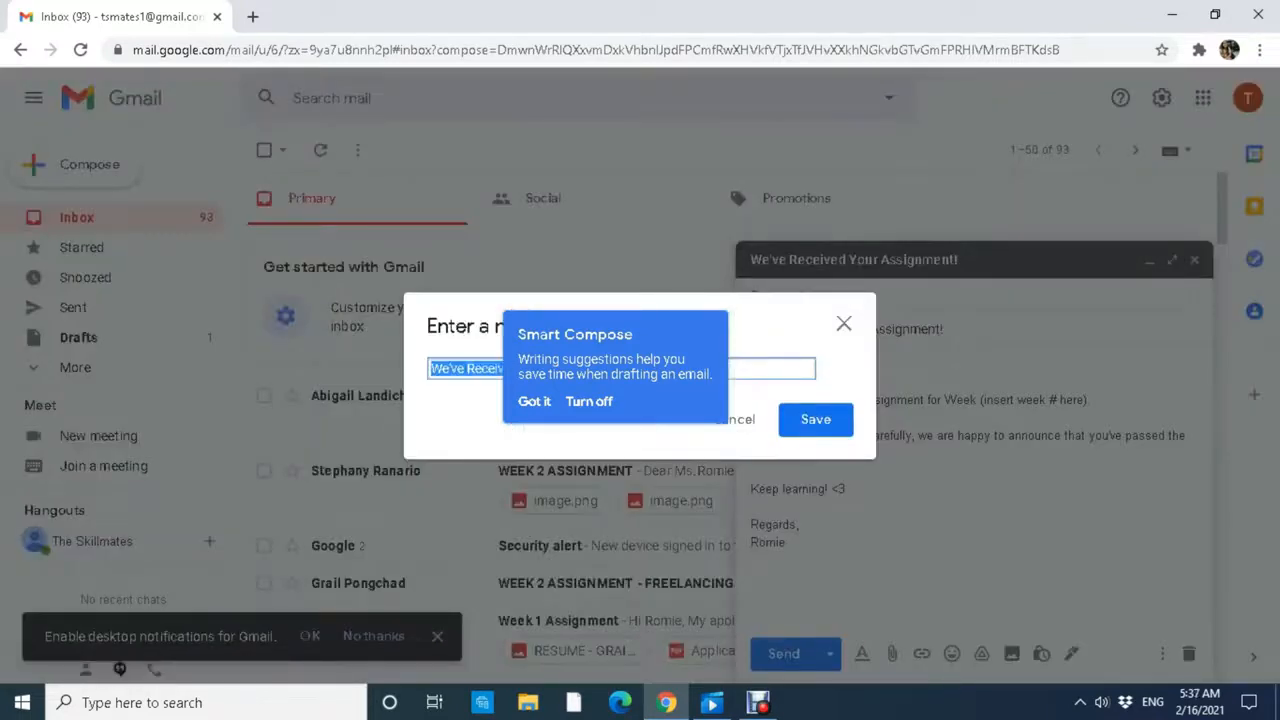
click(534, 401)
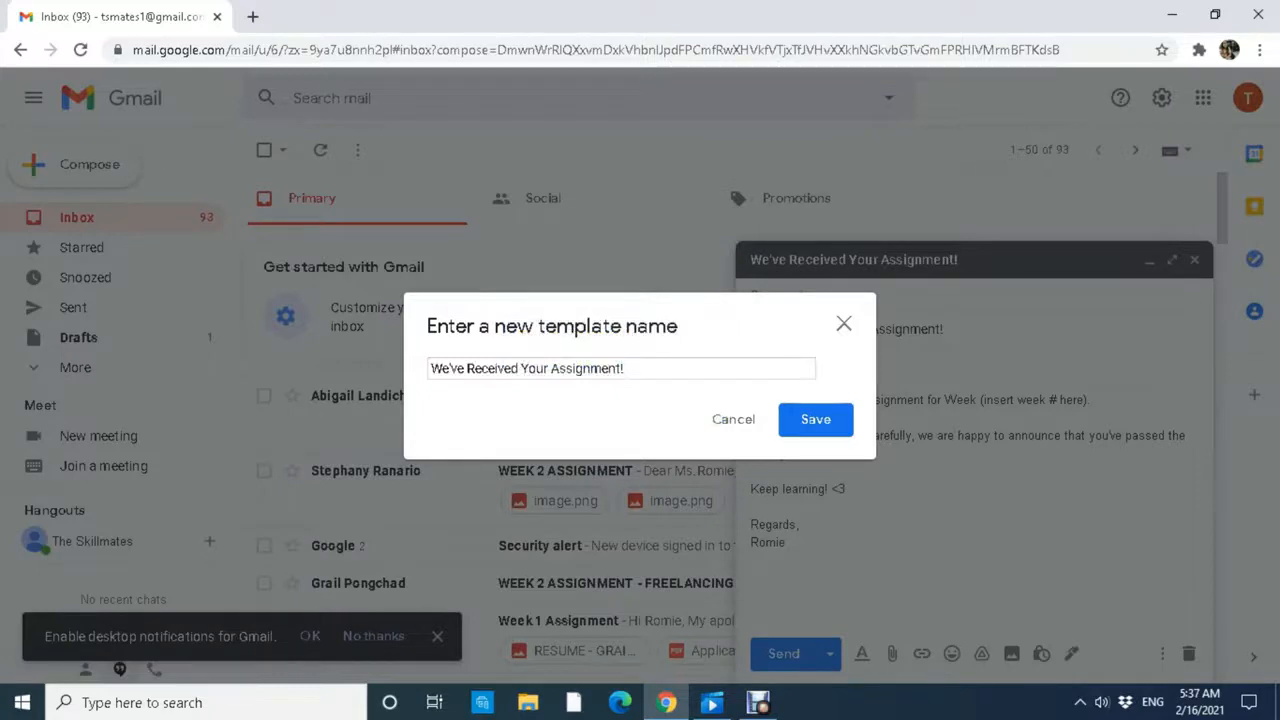
click(626, 369)
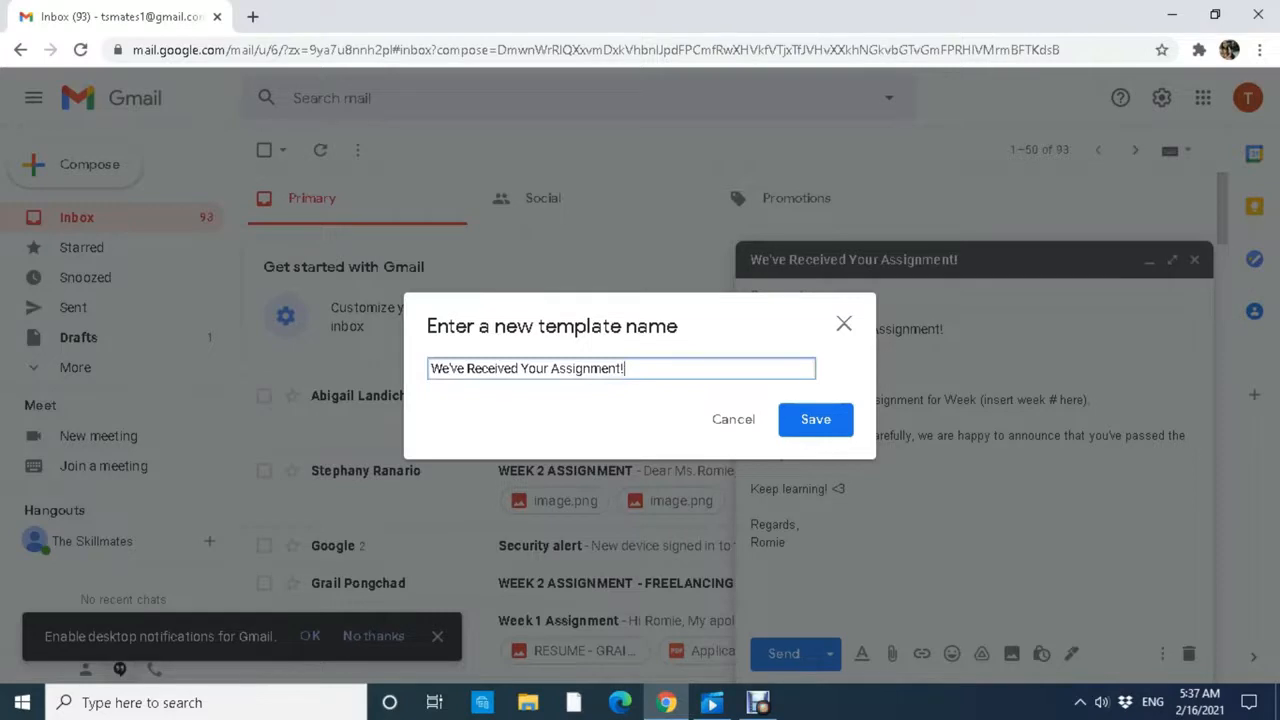
key(ctrl+a)
text(Assi)
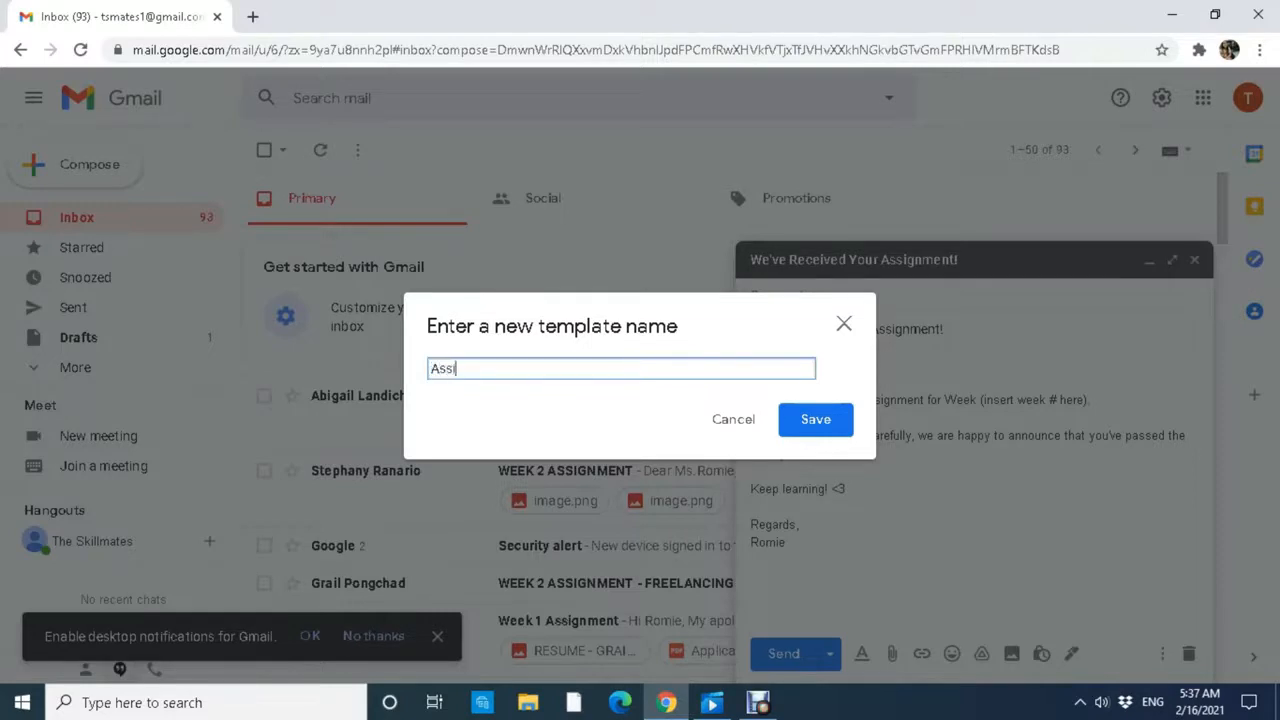
text(gnment - Passed!)
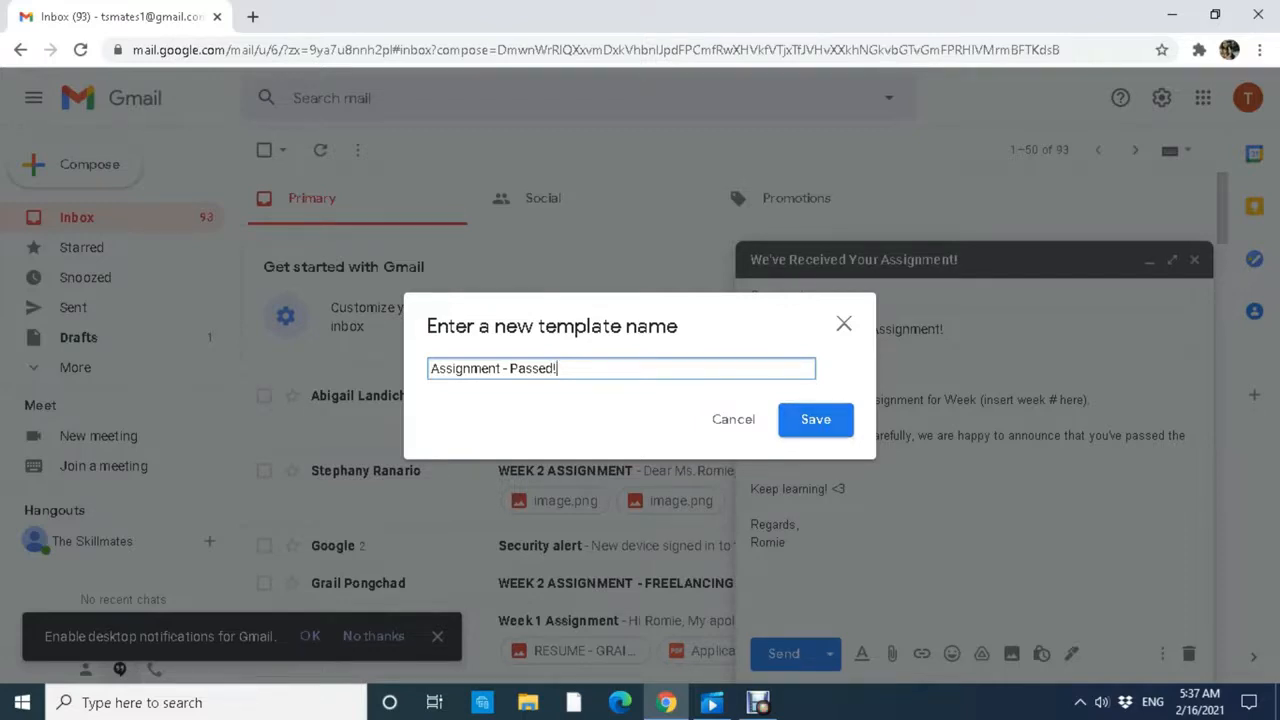
key(Return)
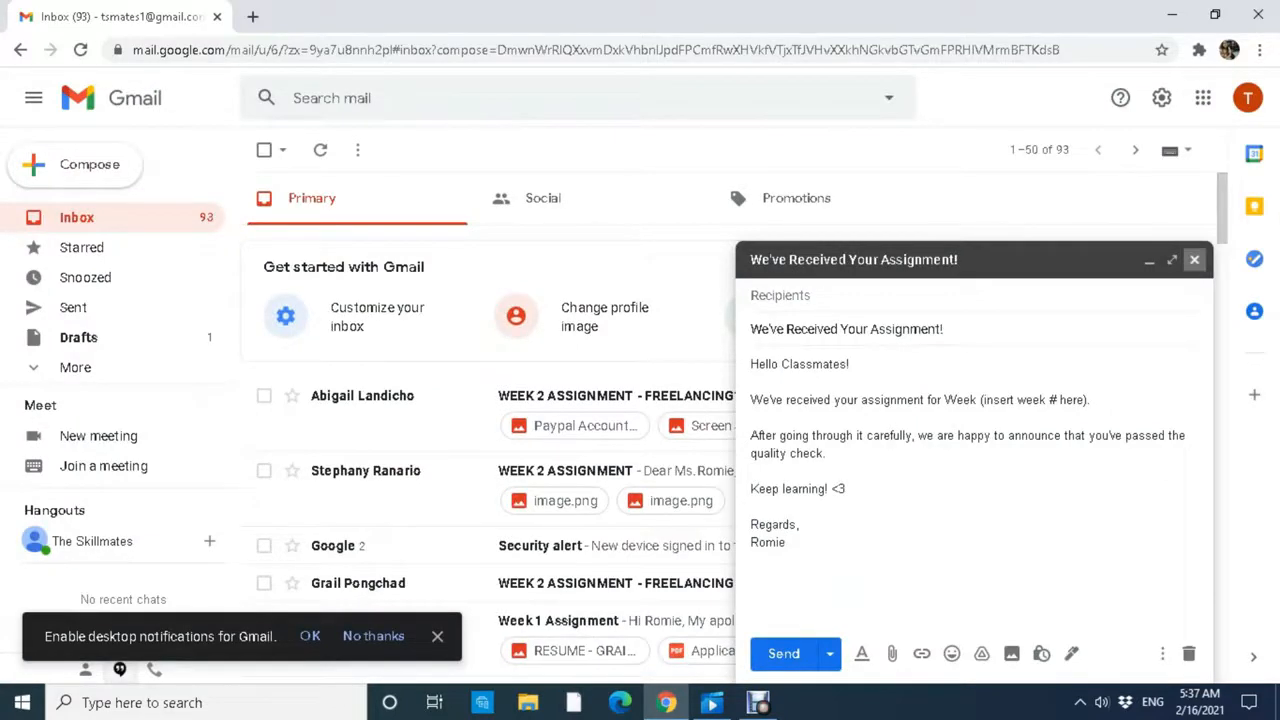
click(847, 489)
Replace the passed wording with 'you lack the following requirements to complete your assignment:'.
click(788, 543)
click(1253, 656)
click(837, 454)
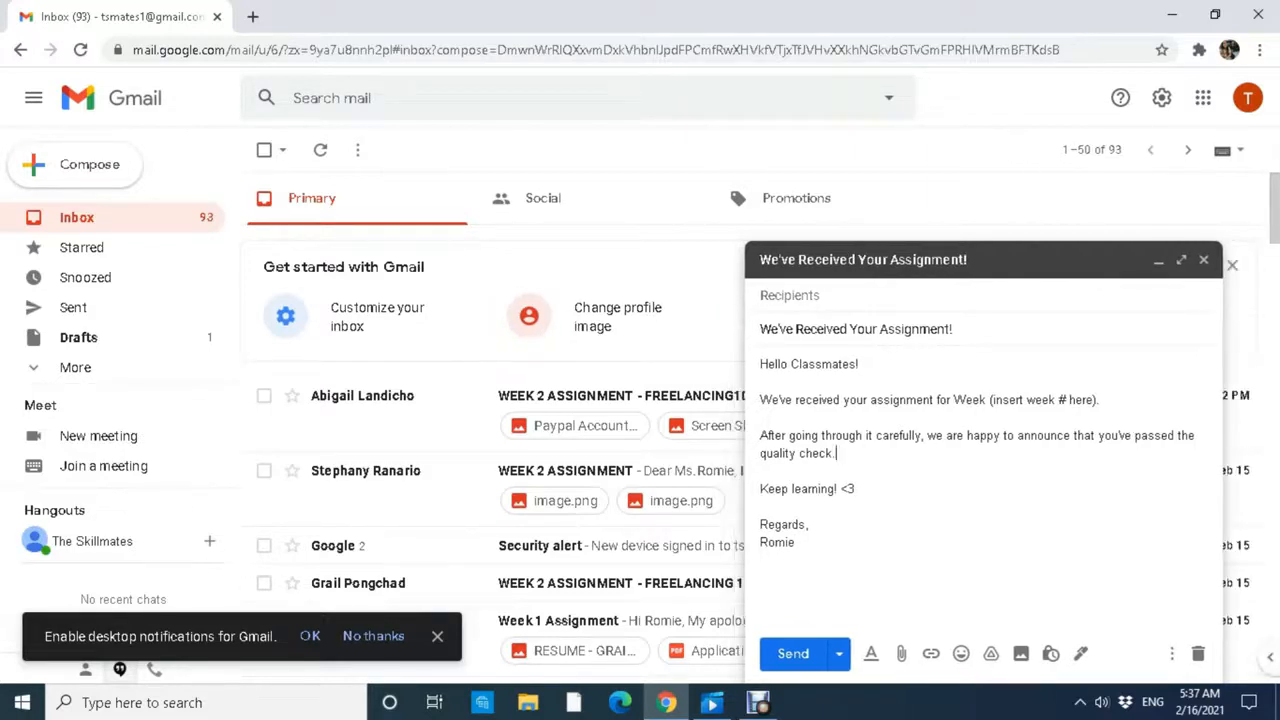
drag(837, 454, 943, 436)
key(BackSpace)
text(')
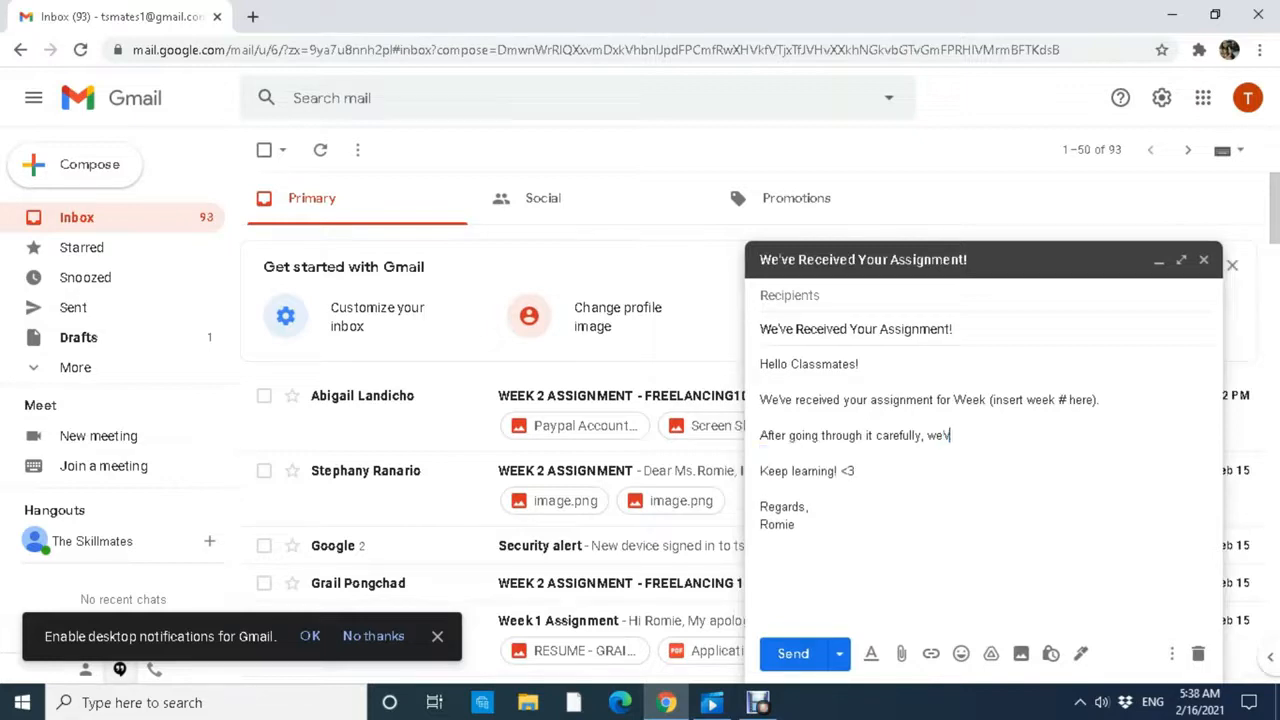
text(ve found out that you lac)
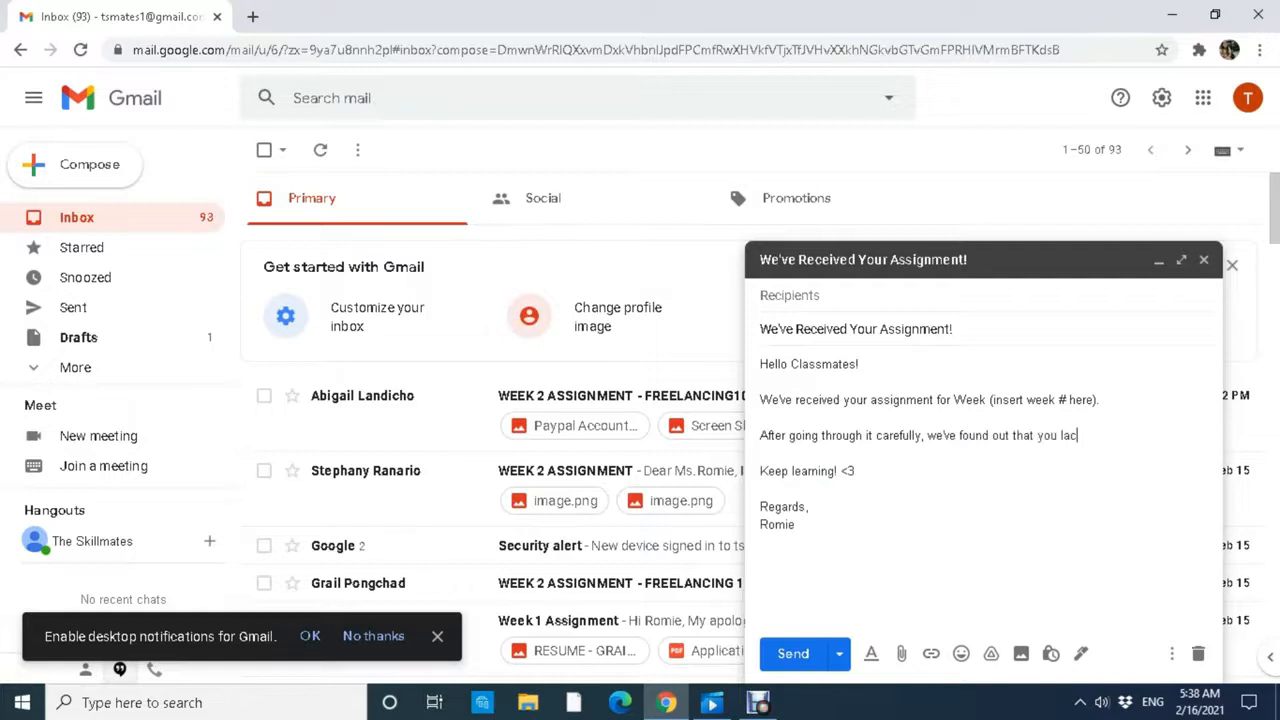
text(k the following requirements)
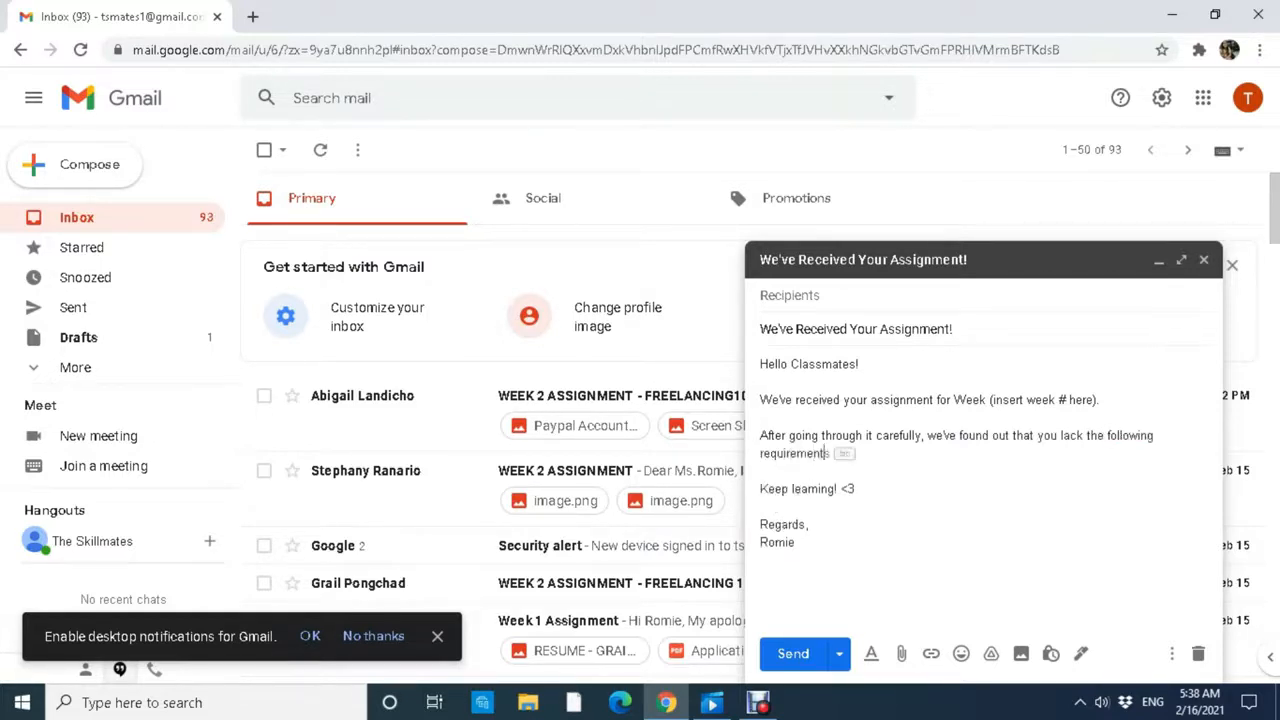
text( to completre)
key(BackSpace)
key(BackSpace)
text(ete you)
key(BackSpace)
key(BackSpace)
key(BackSpace)
key(BackSpace)
key(BackSpace)
key(BackSpace)
text(your assignment)
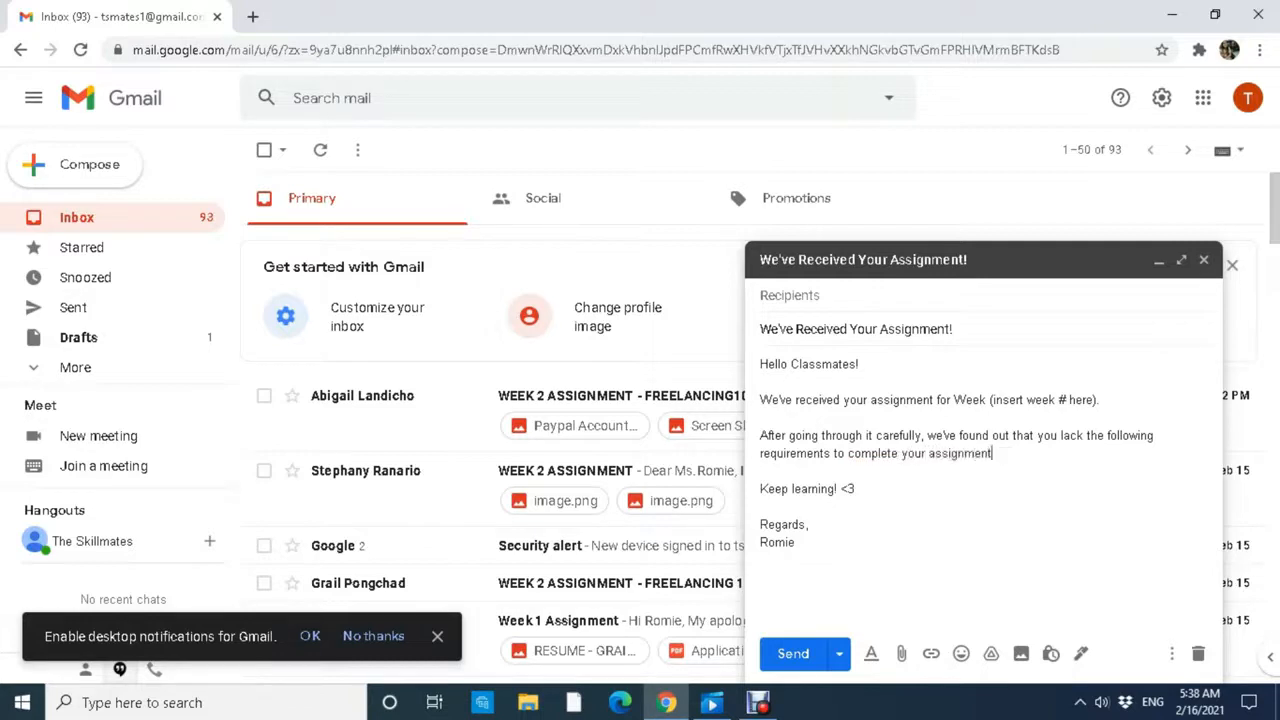
text(:)
key(Return)
key(Return)
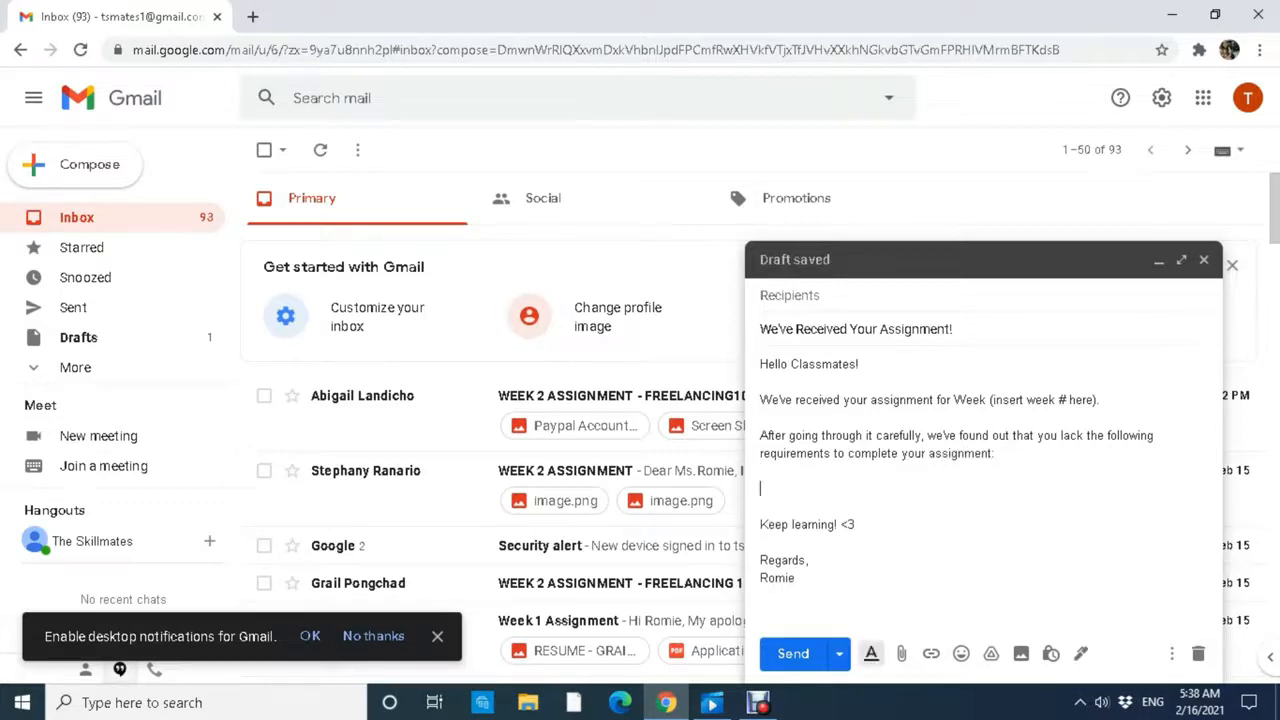
Add bullets '(reqts 1)' and '(reqts 2)', then 'Please send all the requirements together in one email. We'll be waiting!'.
click(871, 653)
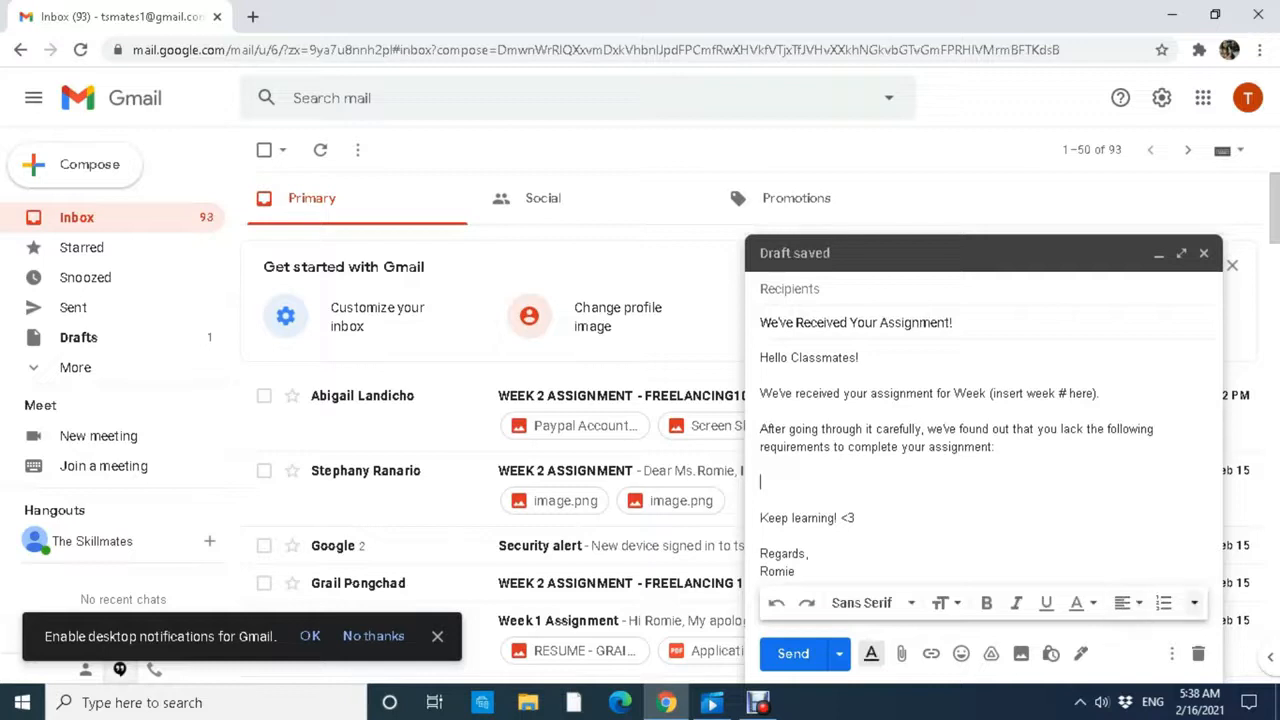
click(1163, 602)
mouse_move(1194, 602)
click(1202, 577)
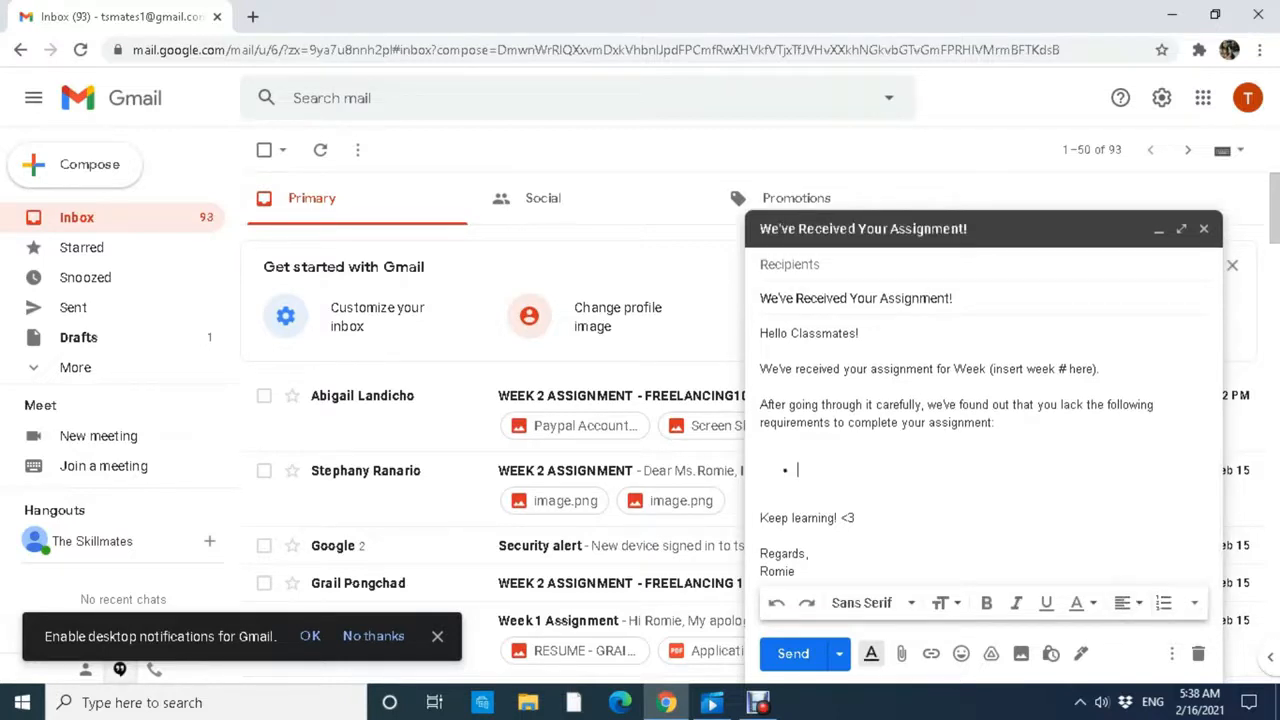
text((reqts 1))
key(Return)
text((reqts 2)
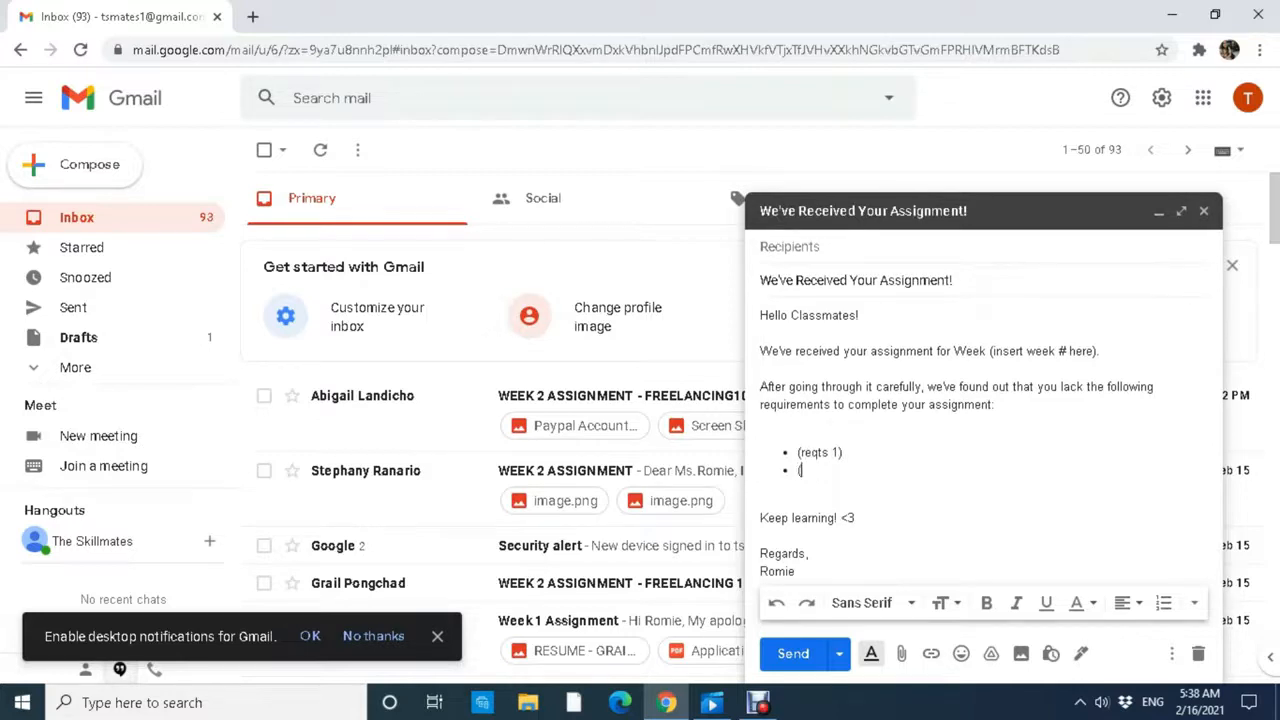
text())
key(Return)
key(Return)
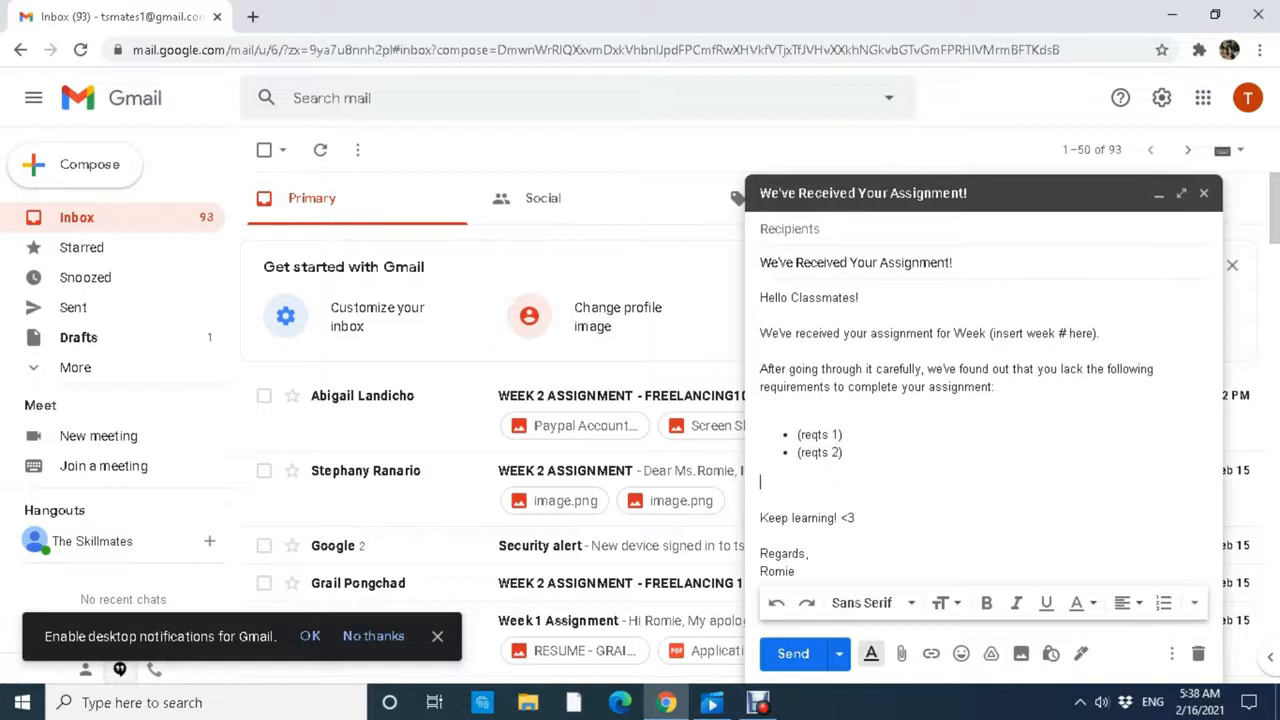
text(Please send all the requirements toget)
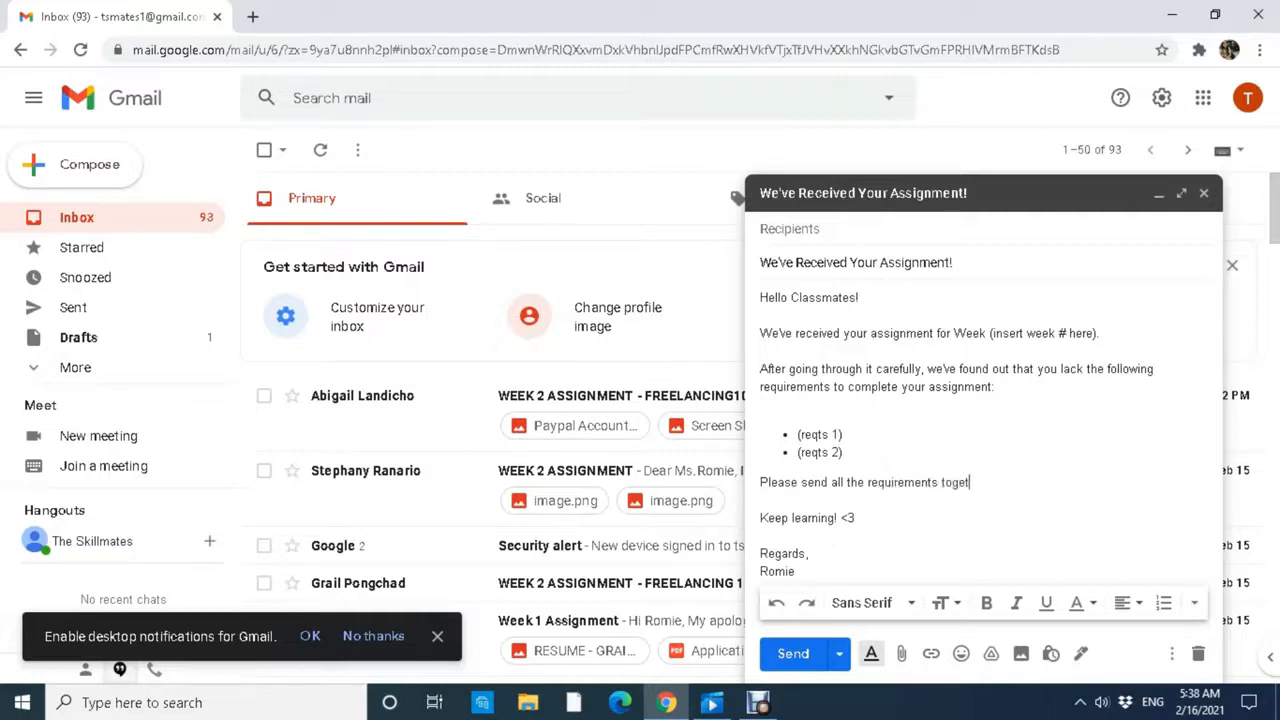
text(her in one email. We'll be waiting!)
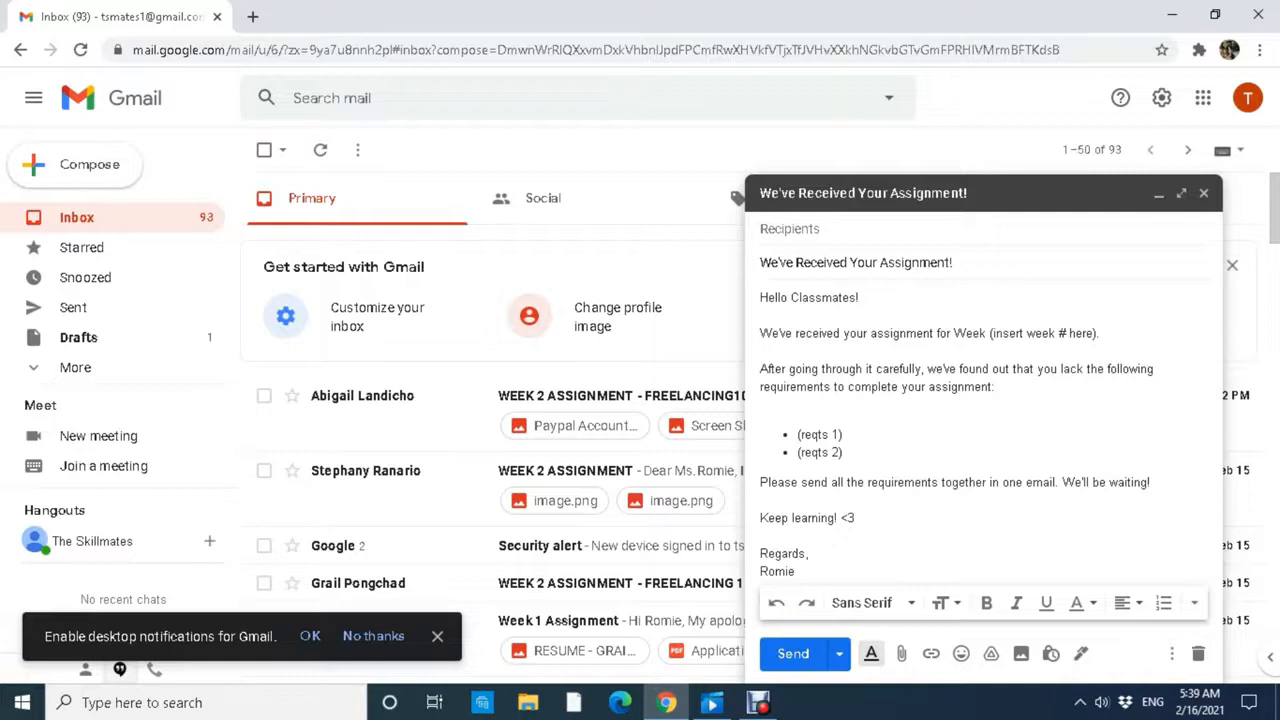
Save this draft as a new template named 'Assignment - Lack of Requirements'.
click(1172, 653)
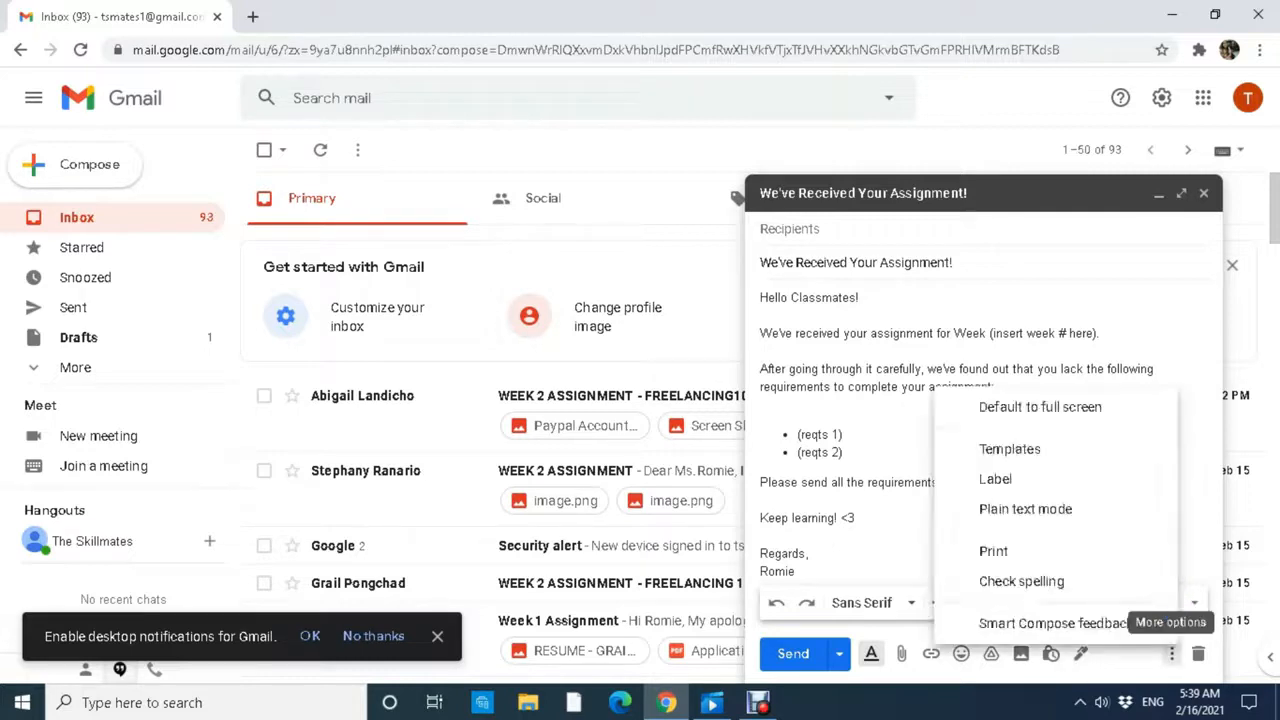
mouse_move(1010, 449)
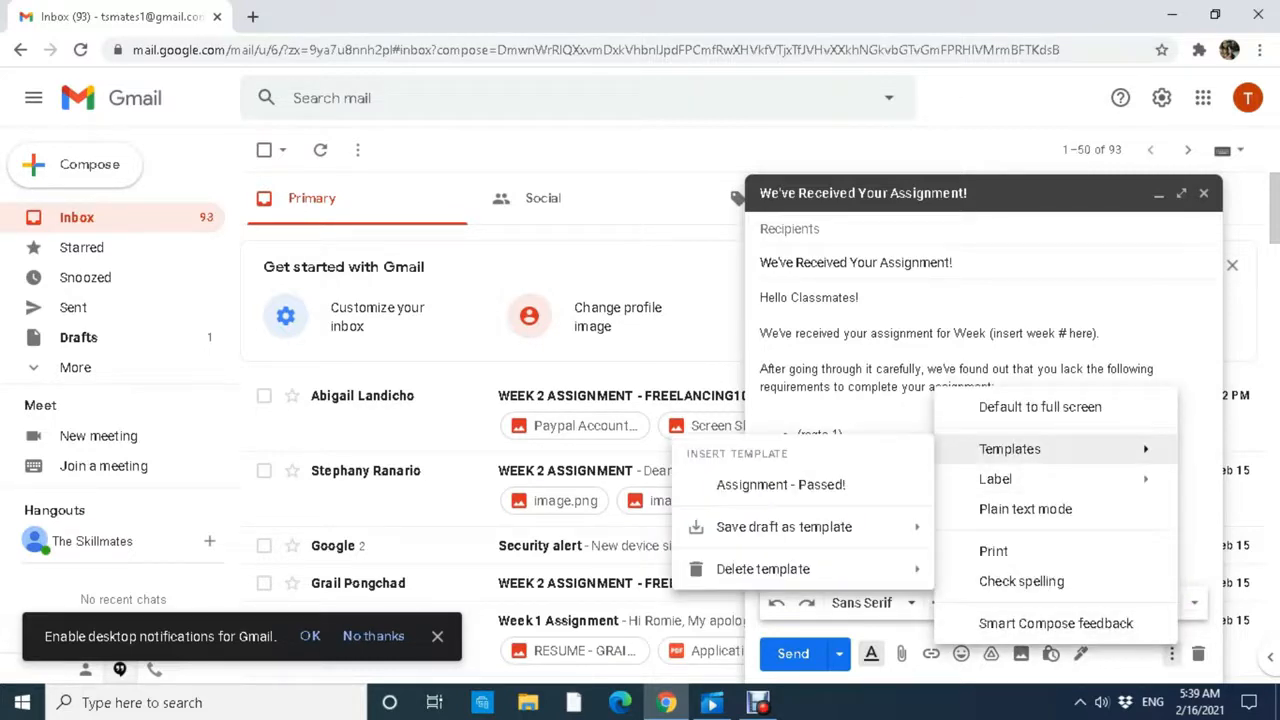
mouse_move(784, 527)
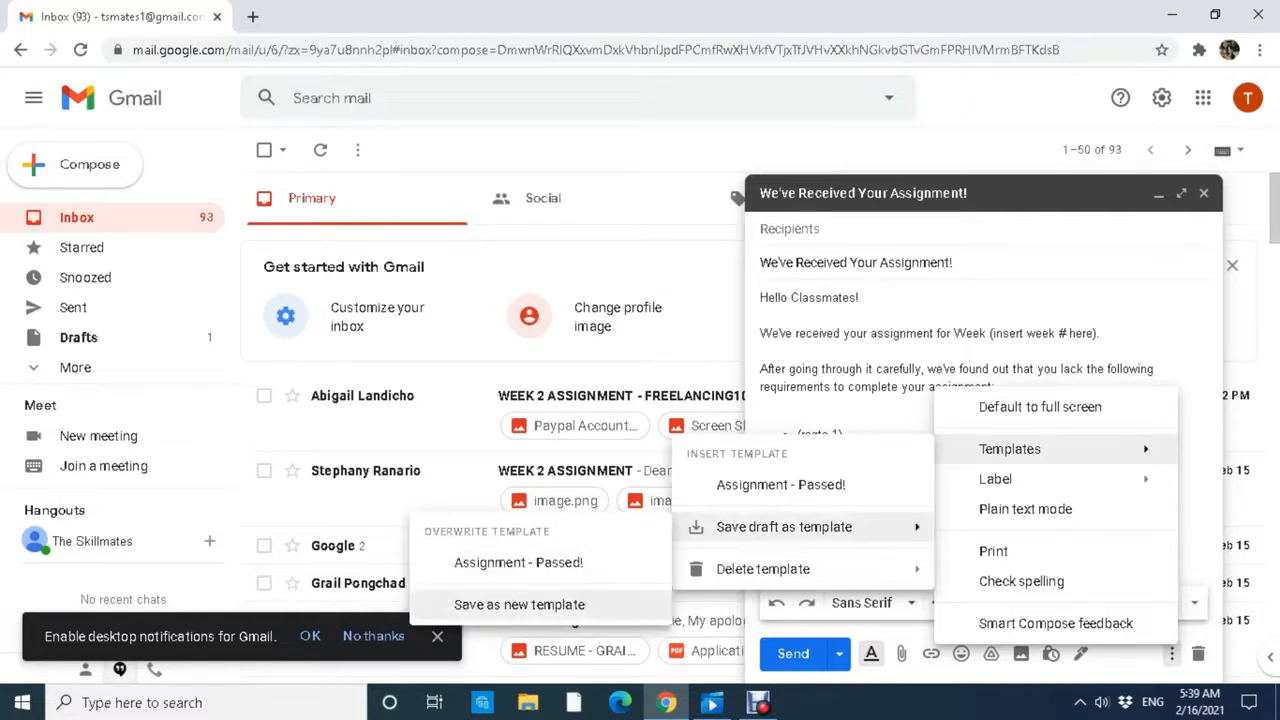
click(519, 604)
text(Ass)
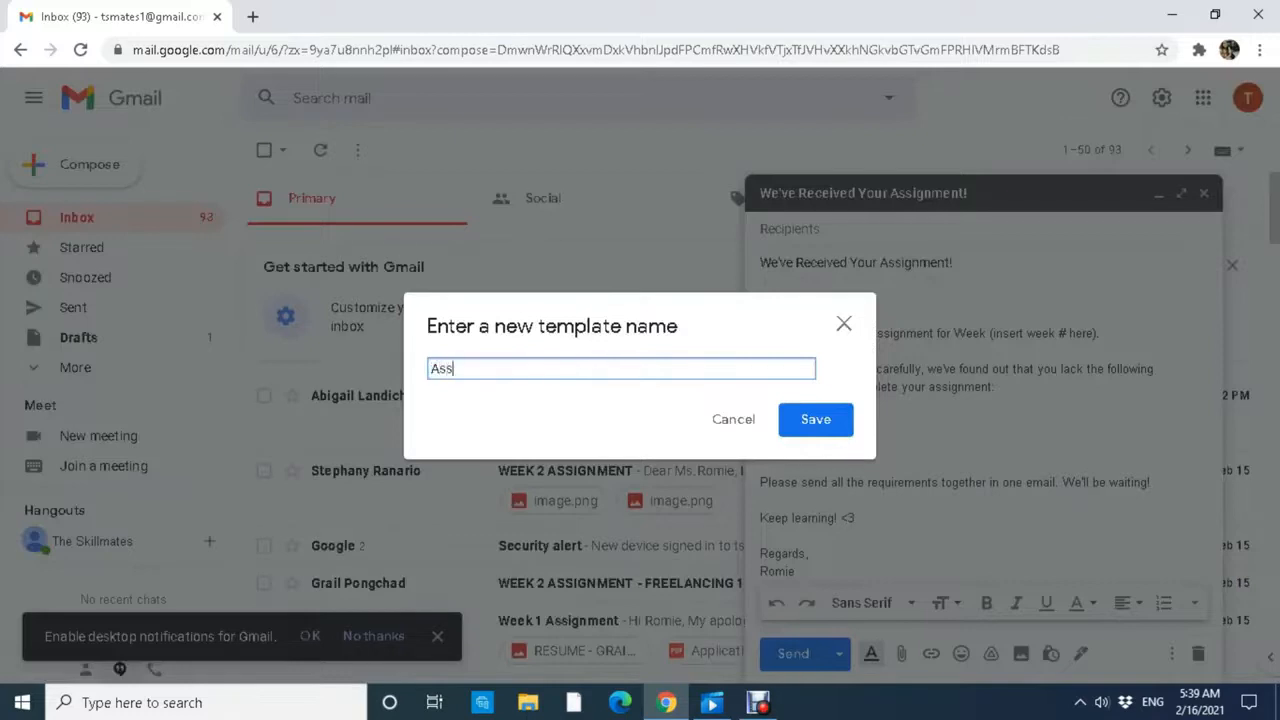
text(ignment - Lack of Requirements)
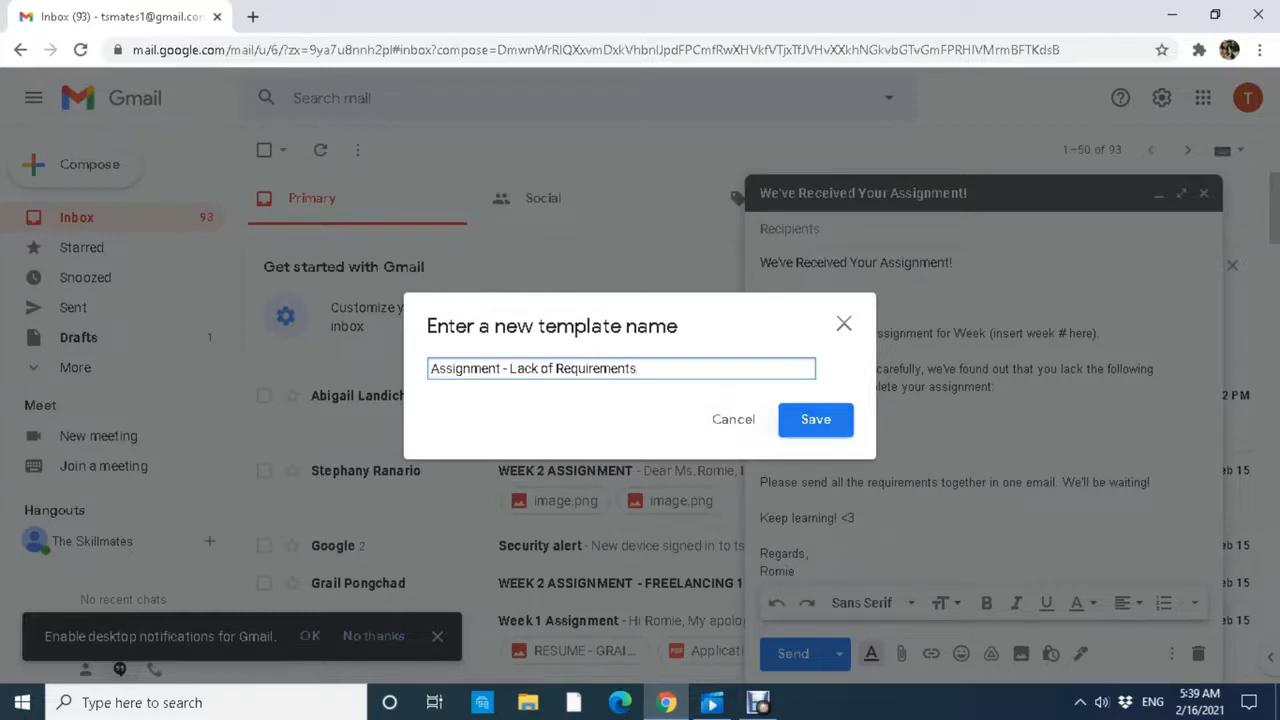
click(815, 419)
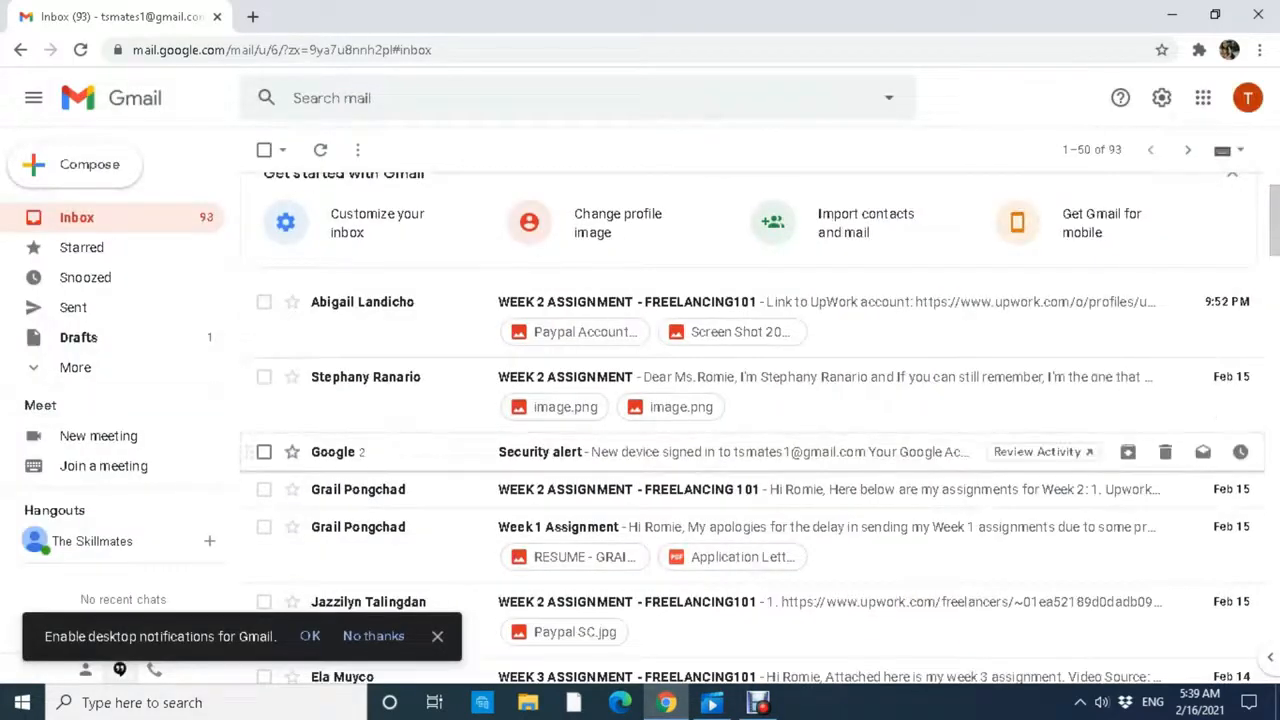
Reply to the Security alert email using the 'Assignment - Passed!' template.
click(640, 452)
scroll(752, 428, down, 6)
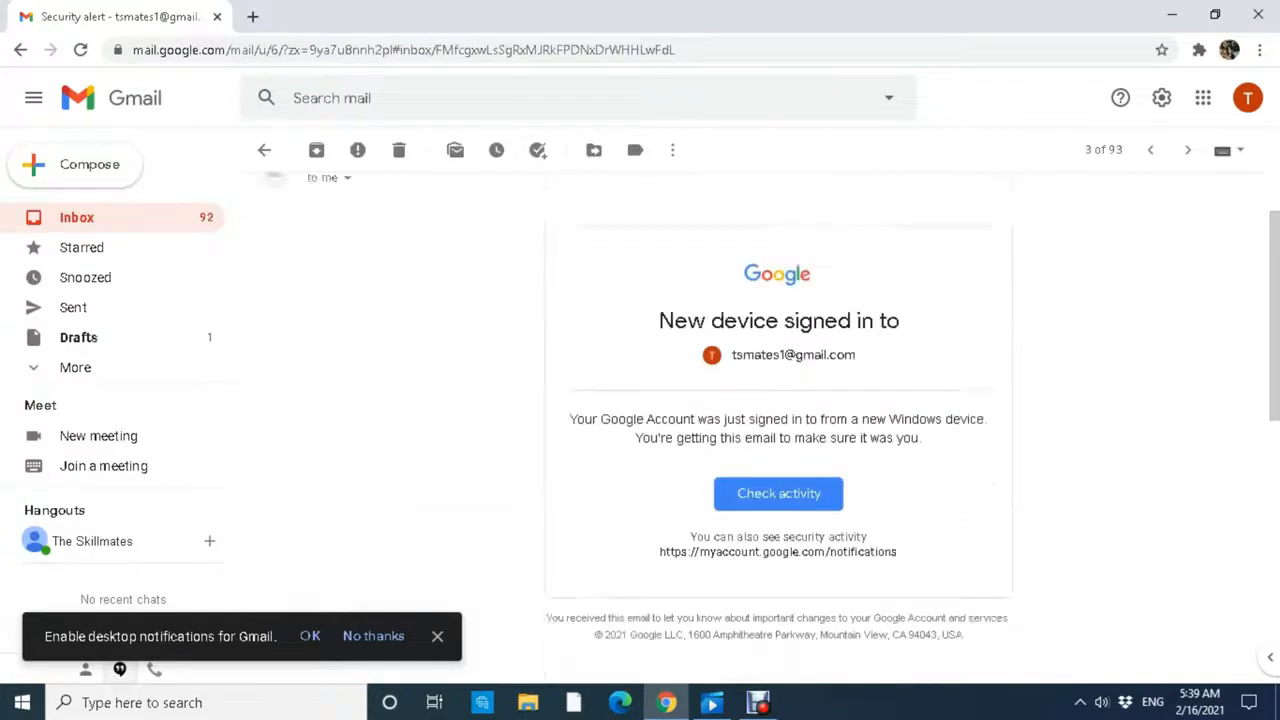
scroll(752, 428, up, 5)
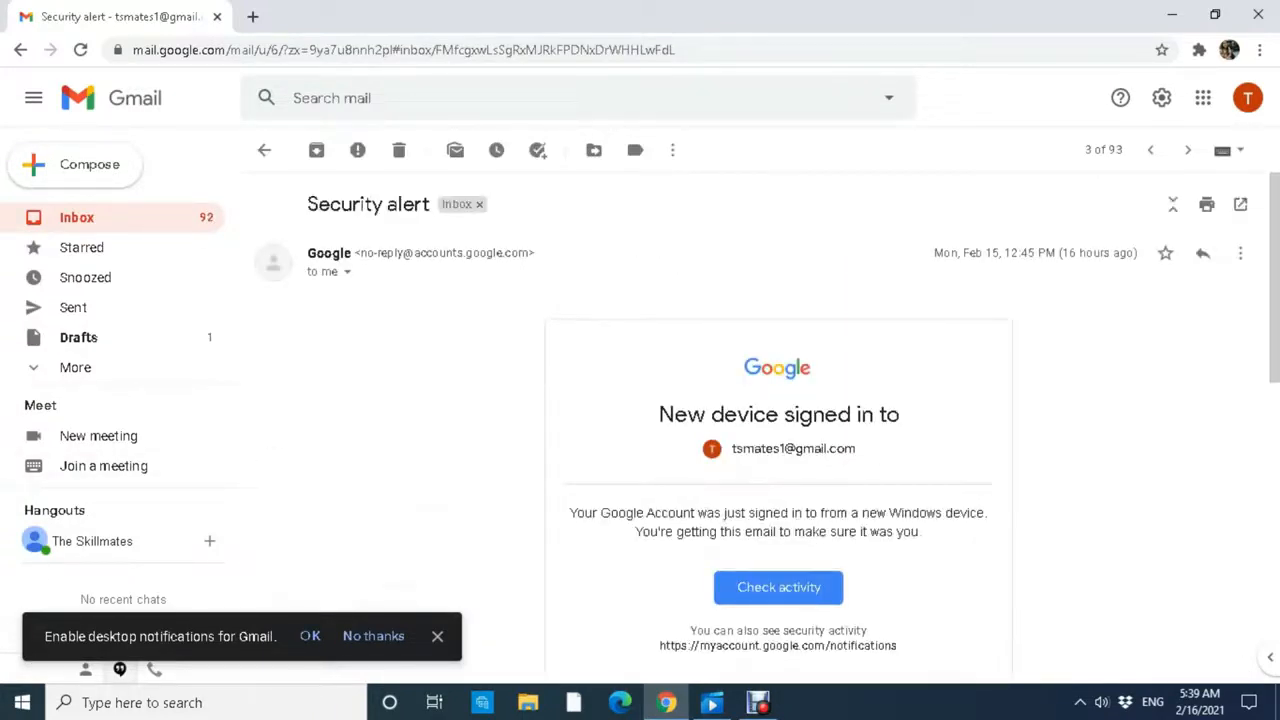
click(1203, 253)
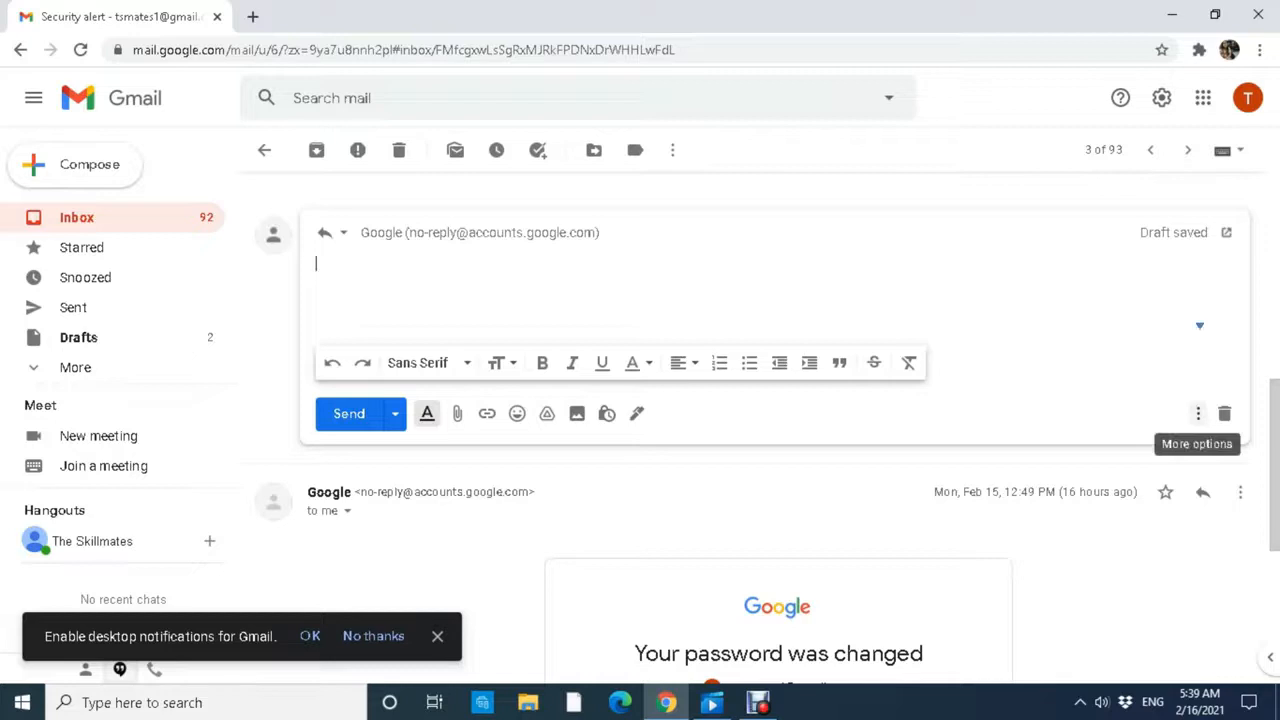
click(1198, 413)
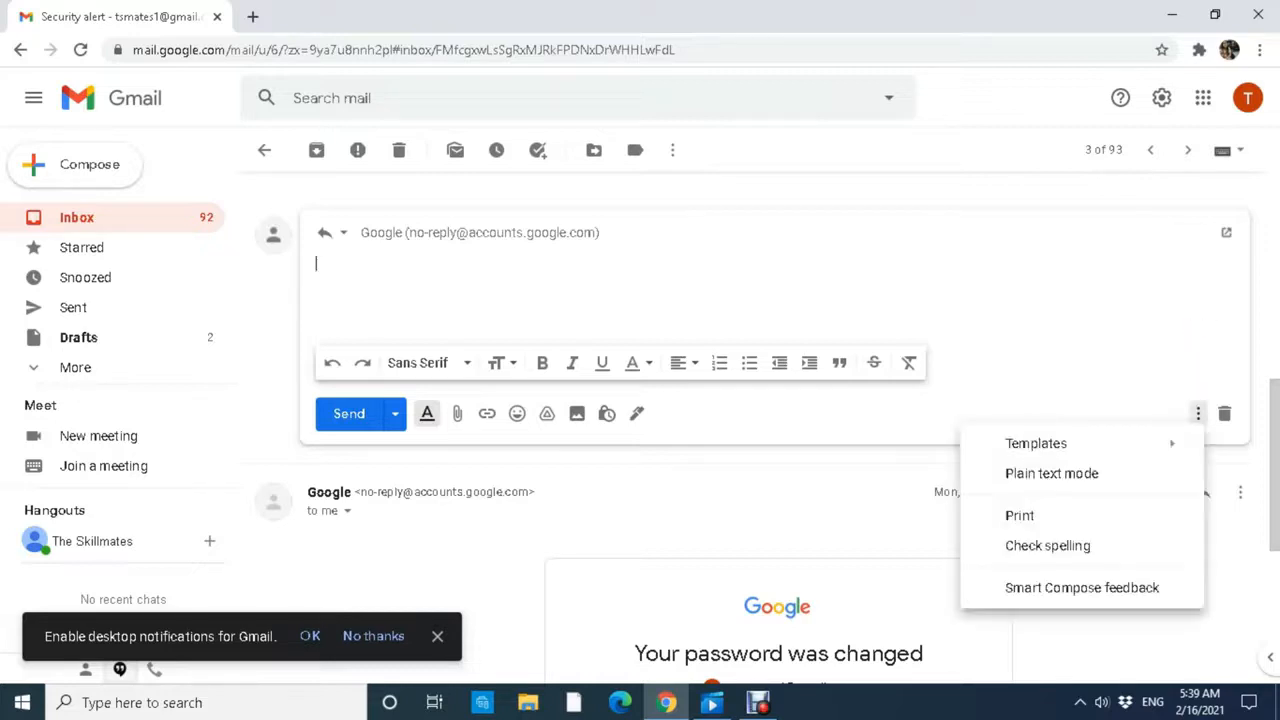
mouse_move(1036, 443)
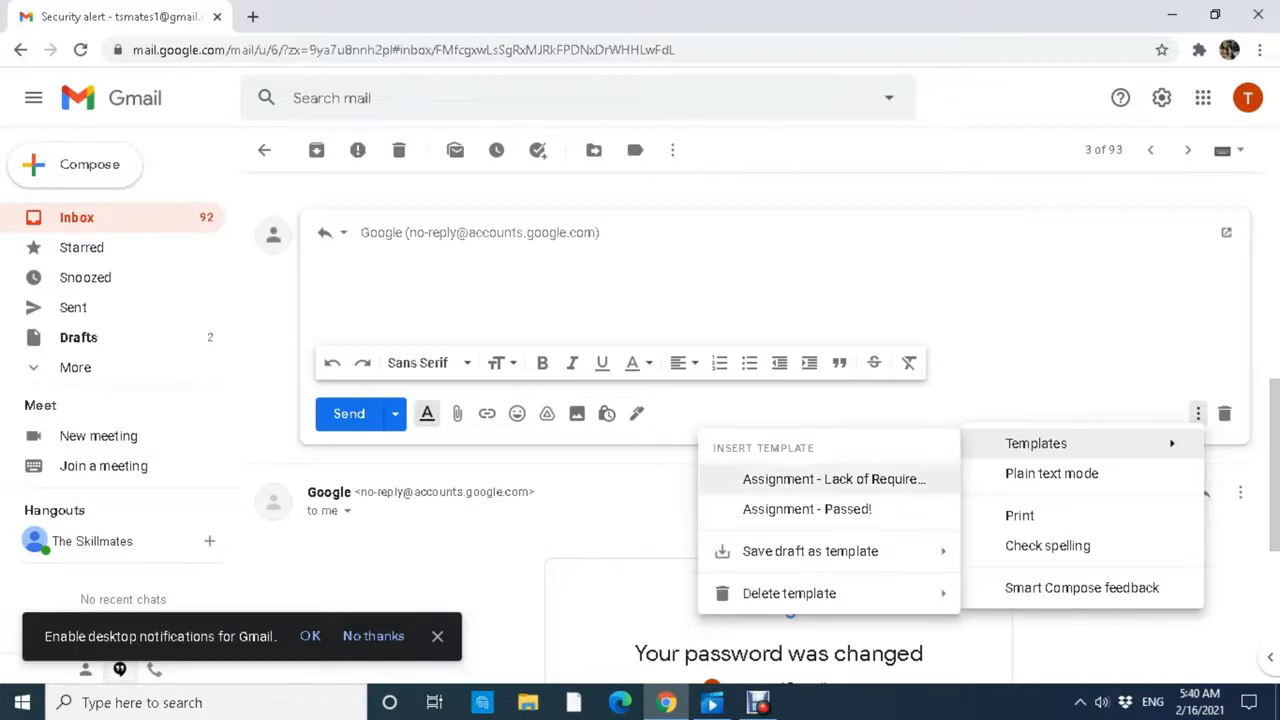
click(807, 509)
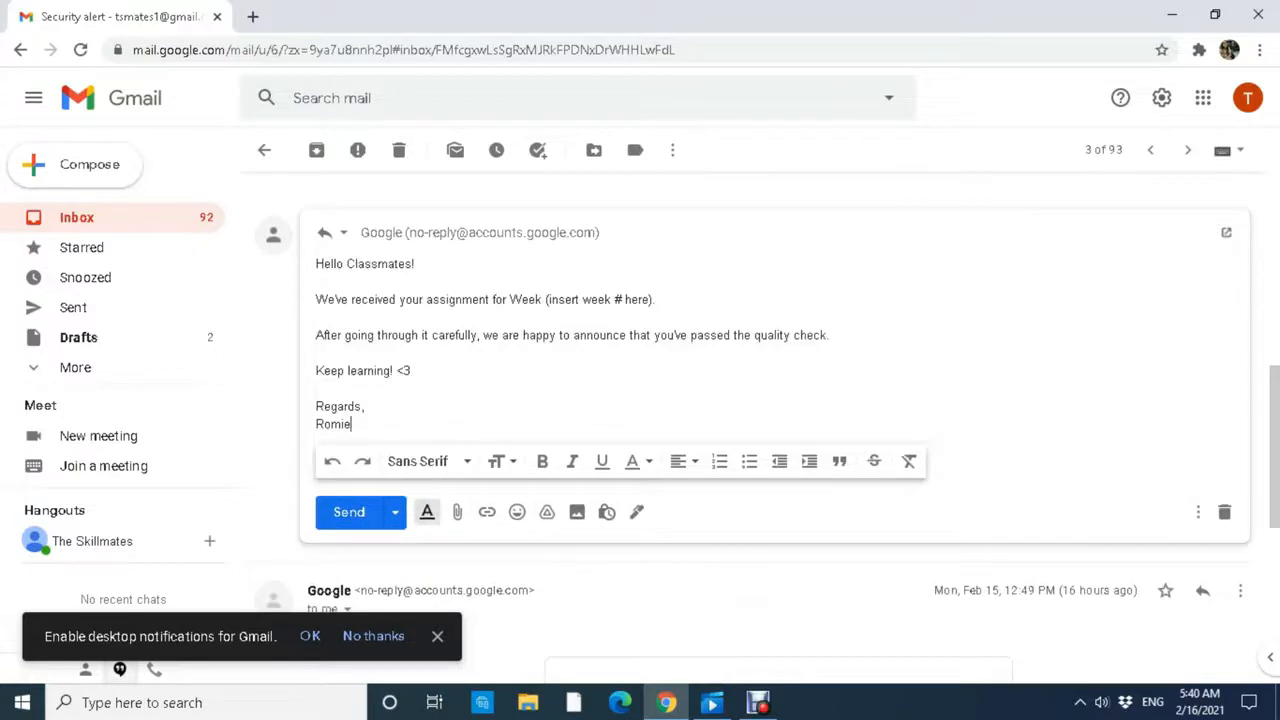
Replace '(insert week # here)' with 4 in the reply and send it.
drag(651, 299, 565, 299)
drag(653, 299, 545, 299)
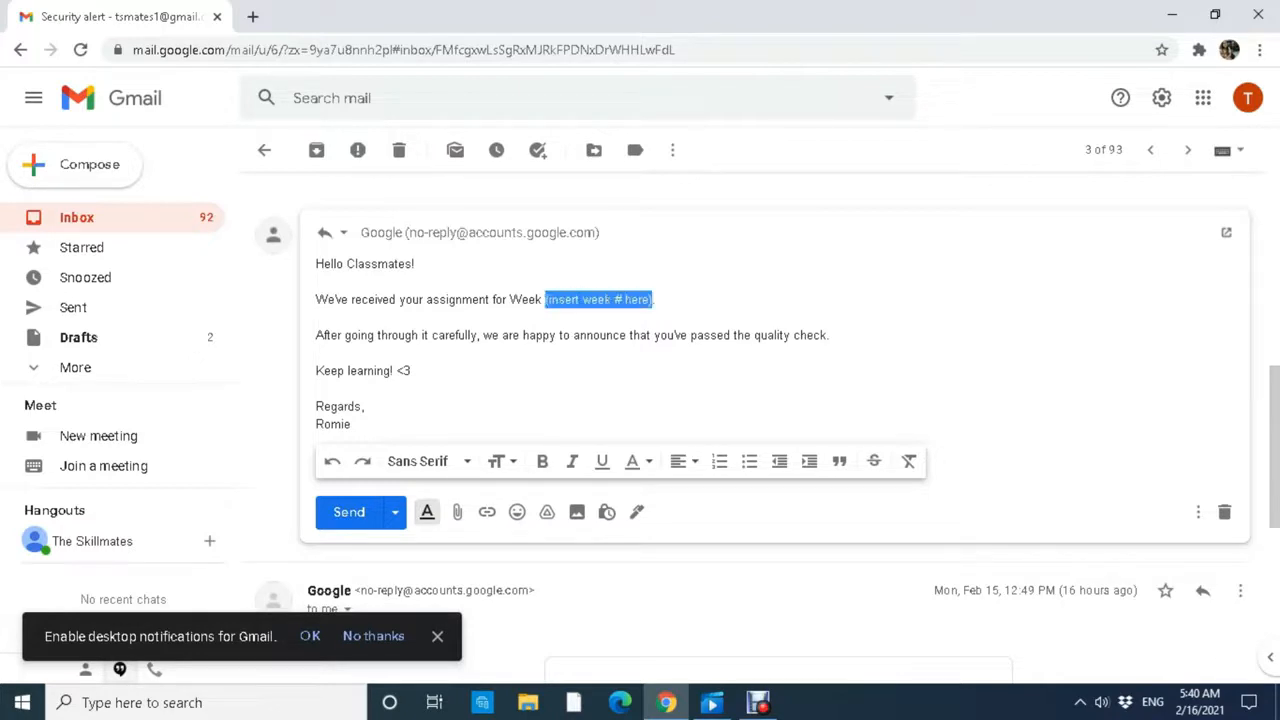
click(411, 371)
drag(653, 299, 545, 299)
text(4)
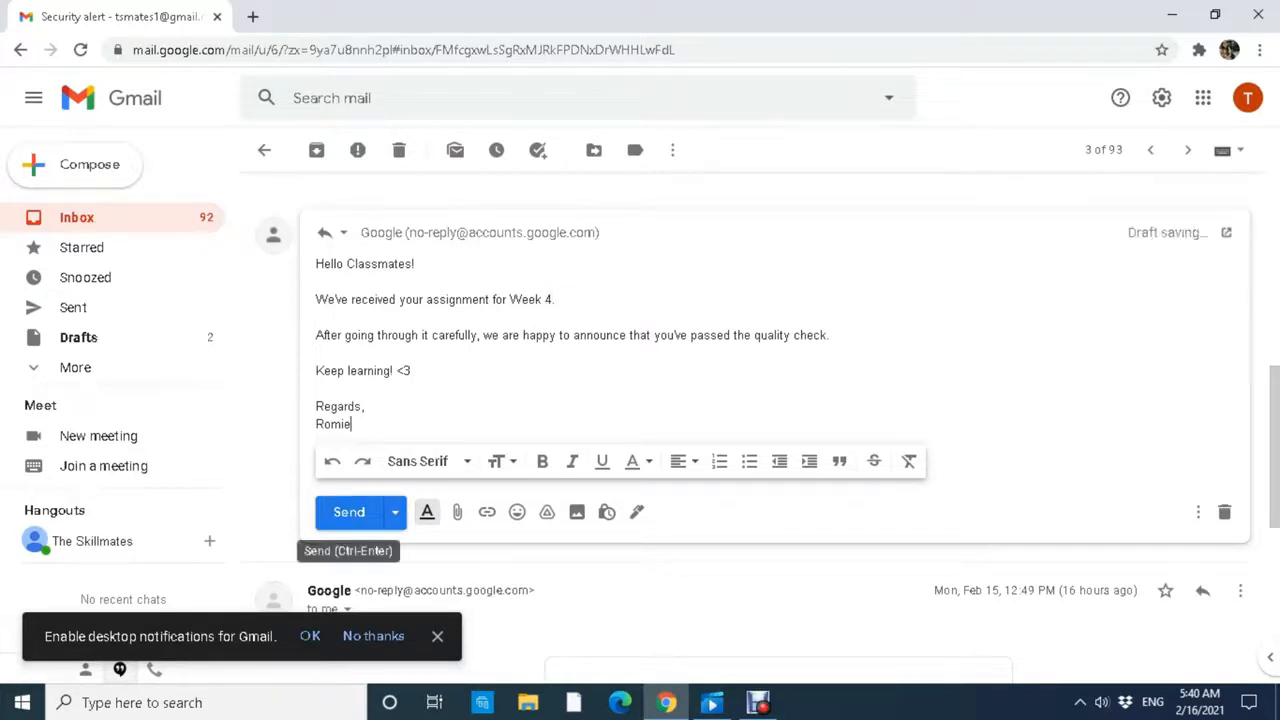
click(349, 512)
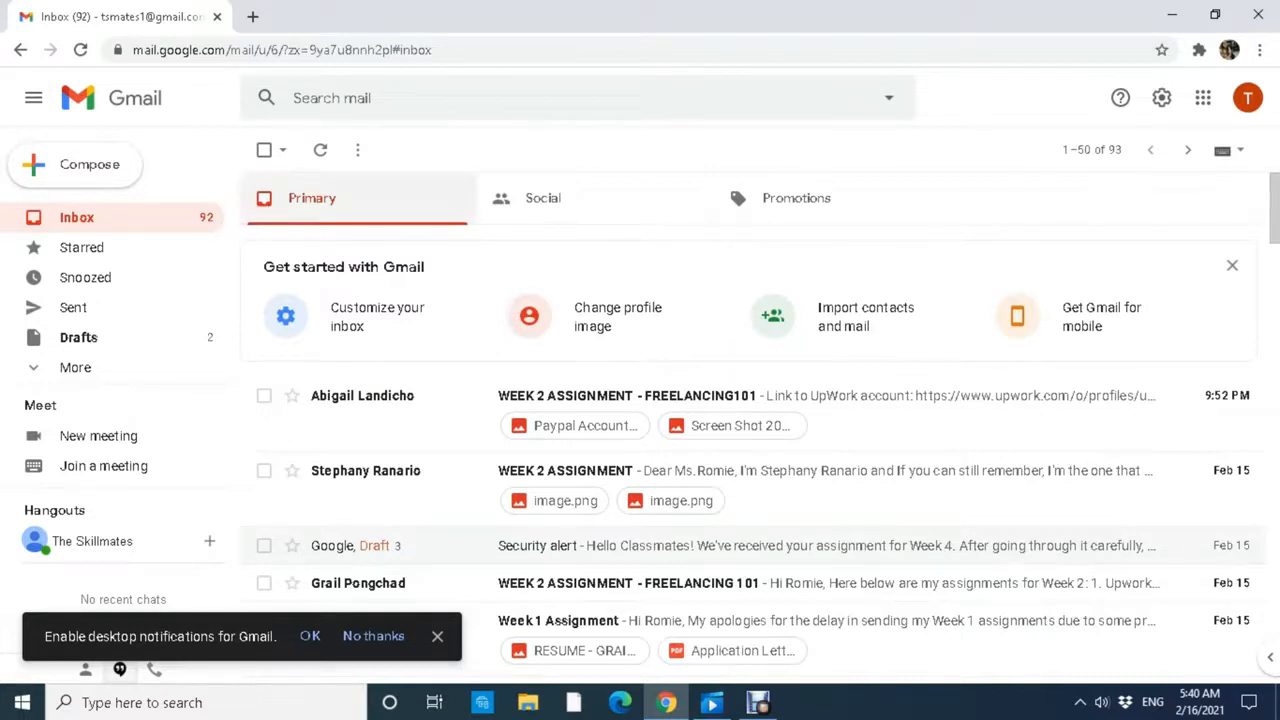
Start a new email and insert the 'Assignment - Lack of Requirements' template.
click(76, 165)
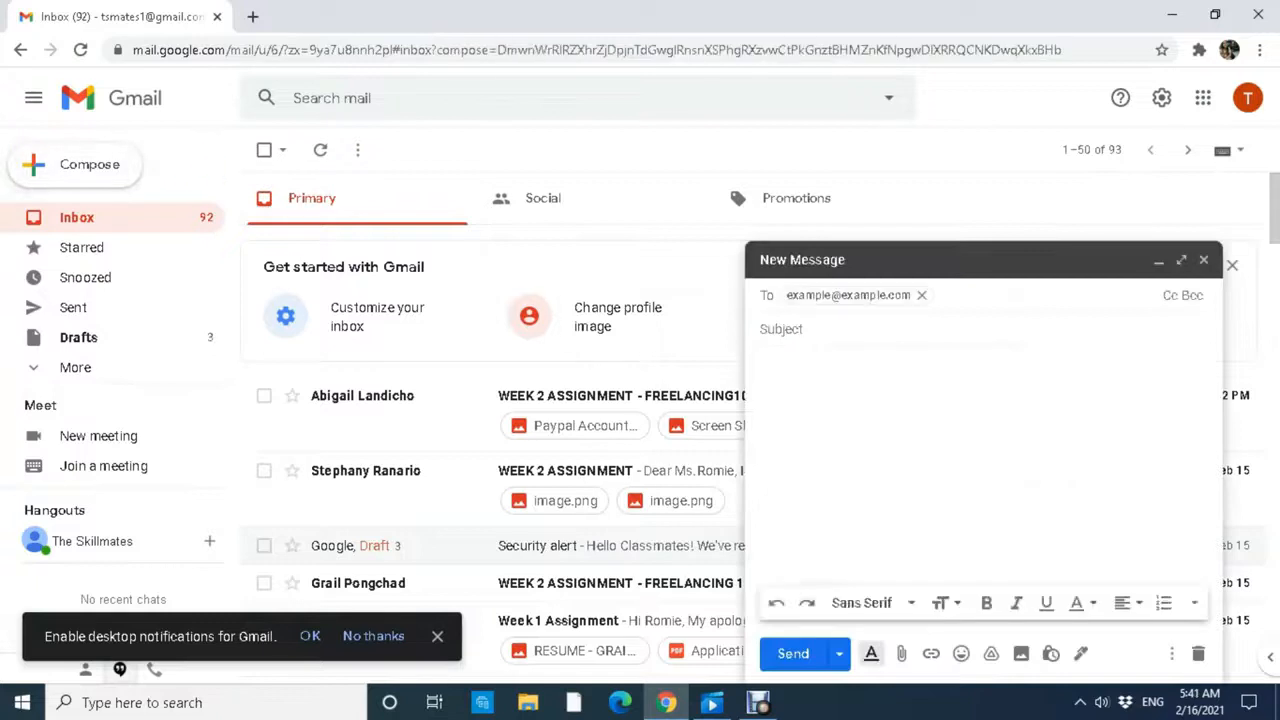
click(781, 329)
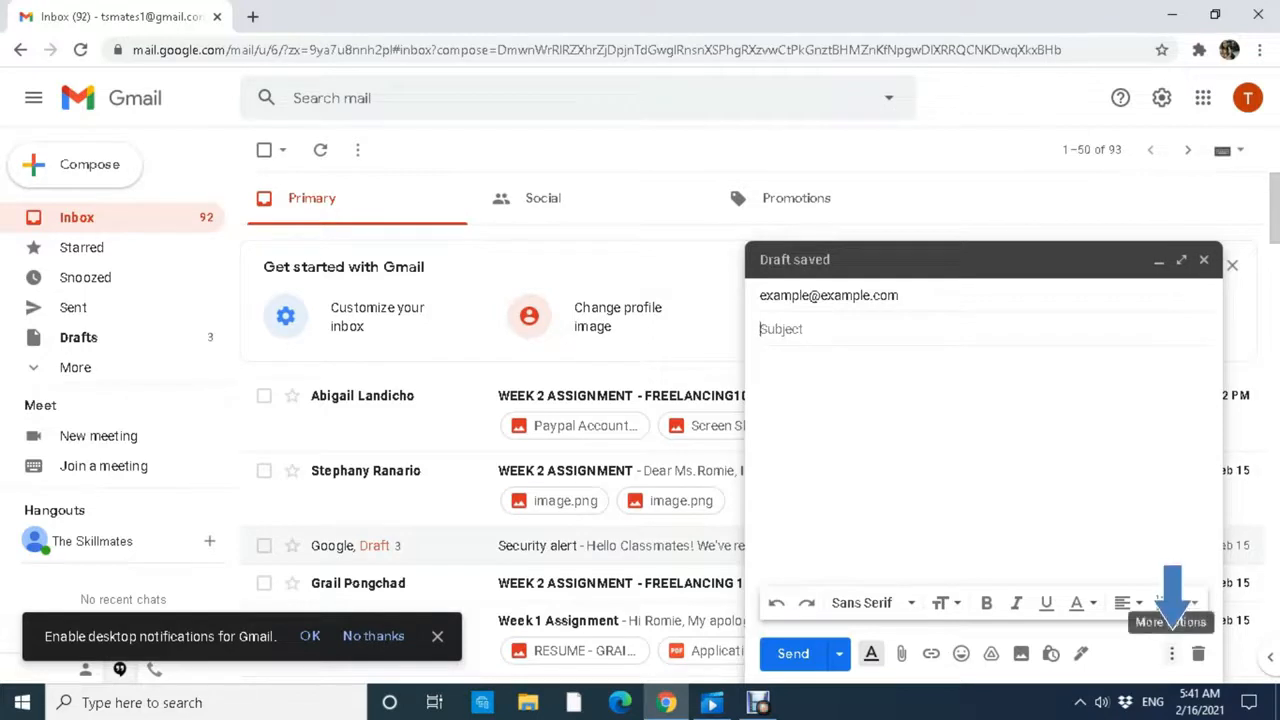
click(1172, 653)
mouse_move(1010, 449)
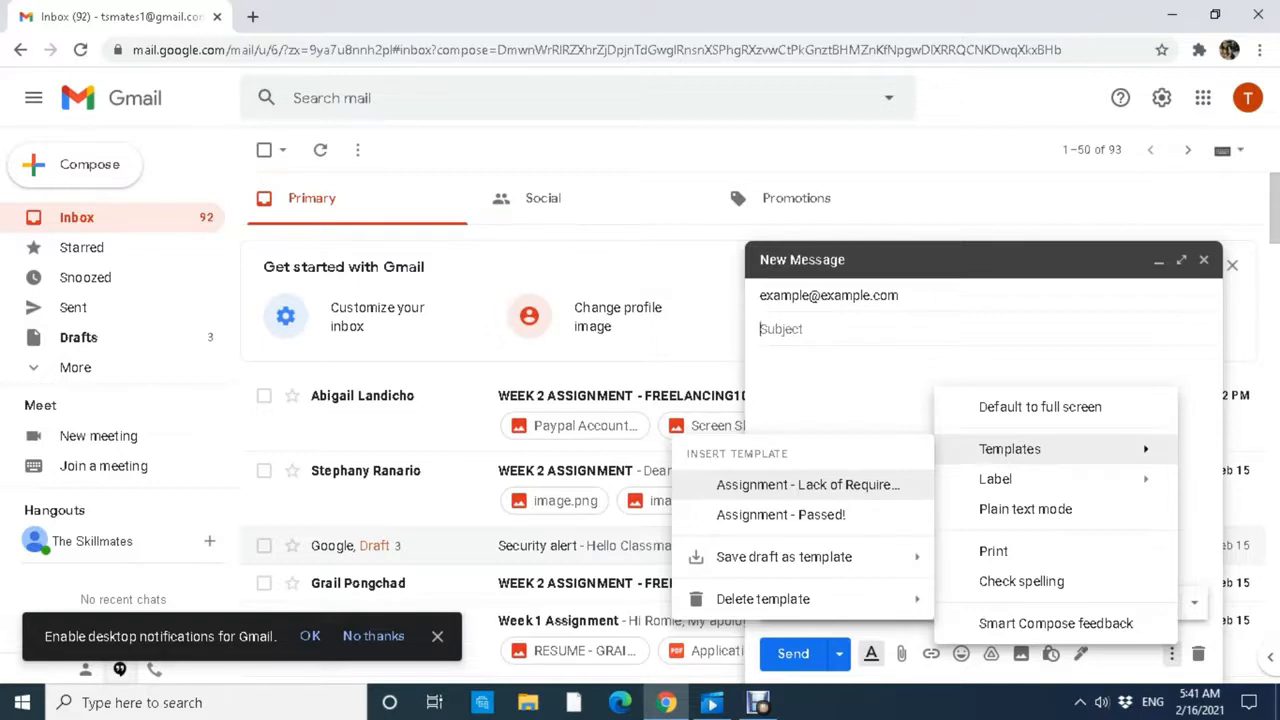
click(808, 484)
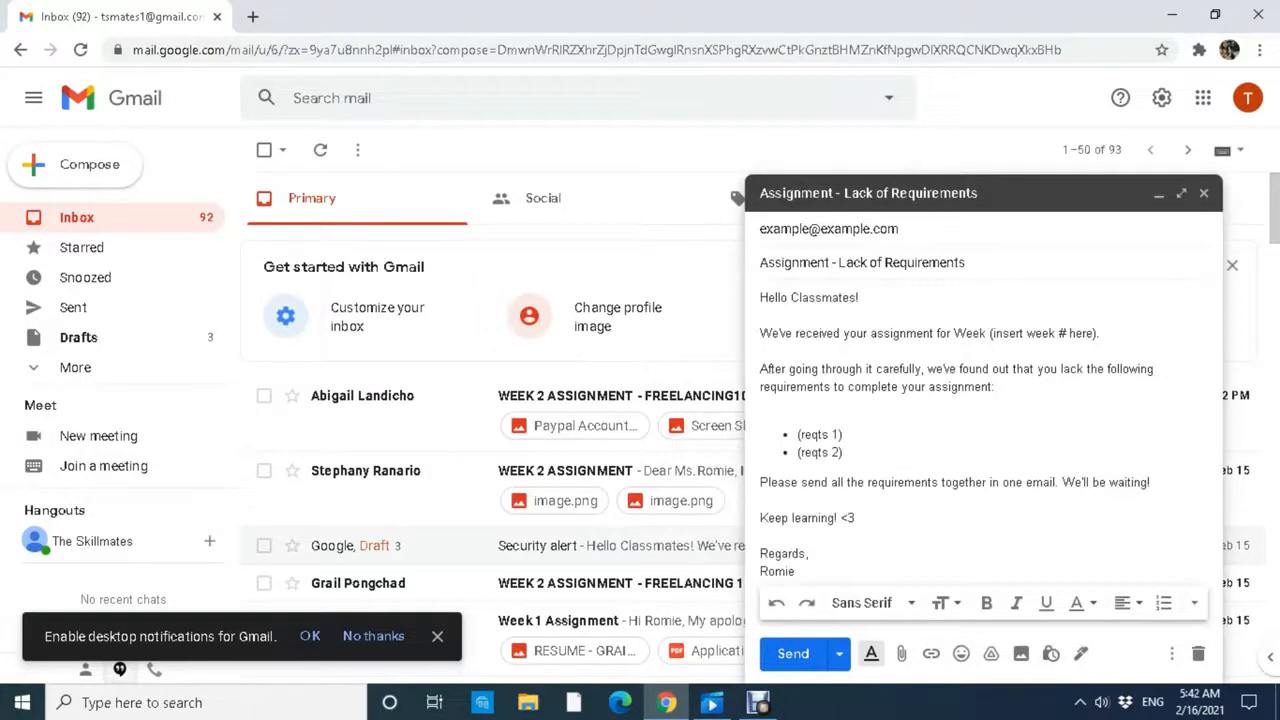
Fill the bullets with 'Resume' and 'Application Letter' and set the week to 4.
key(shift+Left)
key(shift+Left)
key(shift+Left)
key(shift+Left)
key(shift+Left)
key(shift+Left)
key(shift+Left)
key(shift+Left)
key(shift+Left)
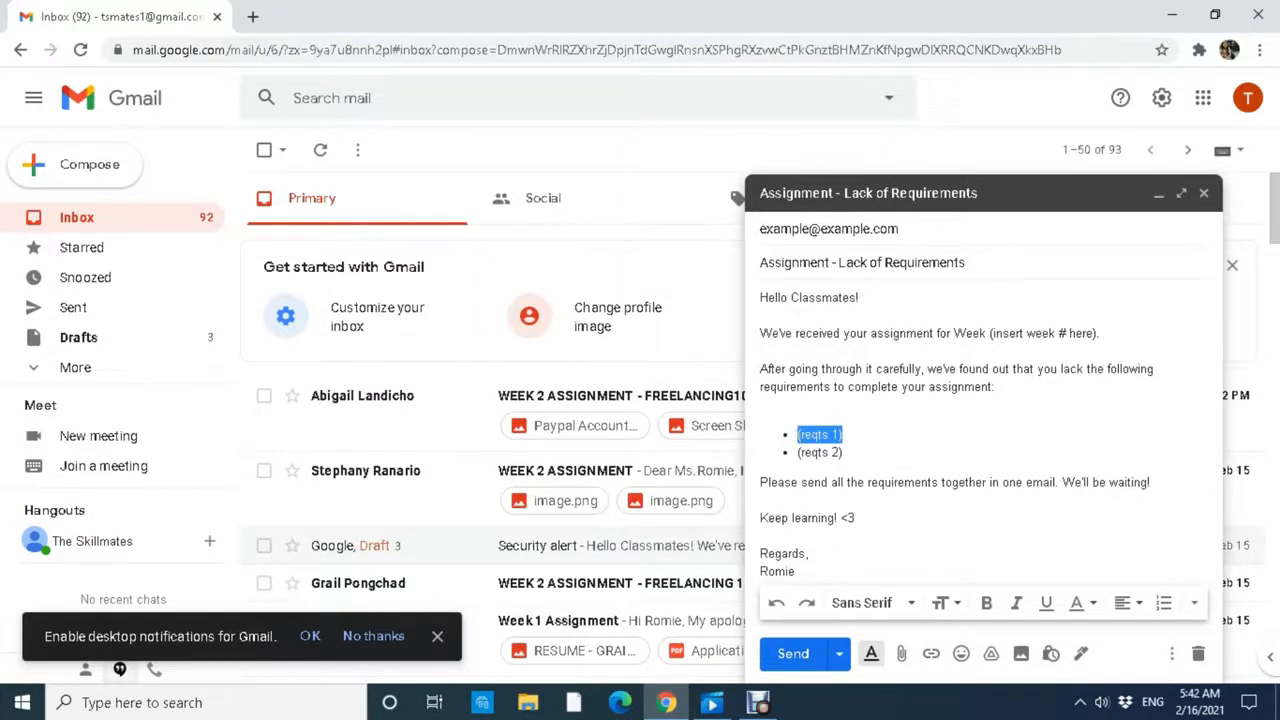
key(BackSpace)
text(Resume)
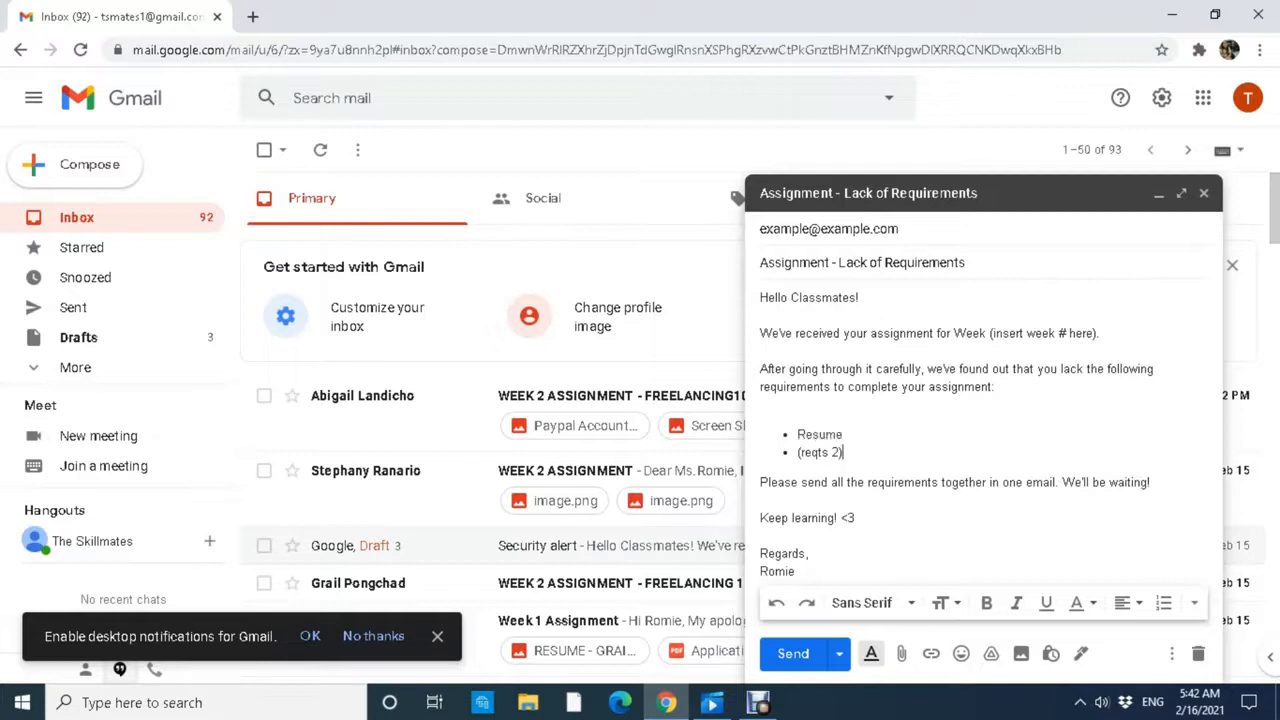
key(shift+Home)
text(pplica)
key(BackSpace)
key(BackSpace)
key(BackSpace)
key(BackSpace)
key(BackSpace)
key(BackSpace)
text(Application Letter)
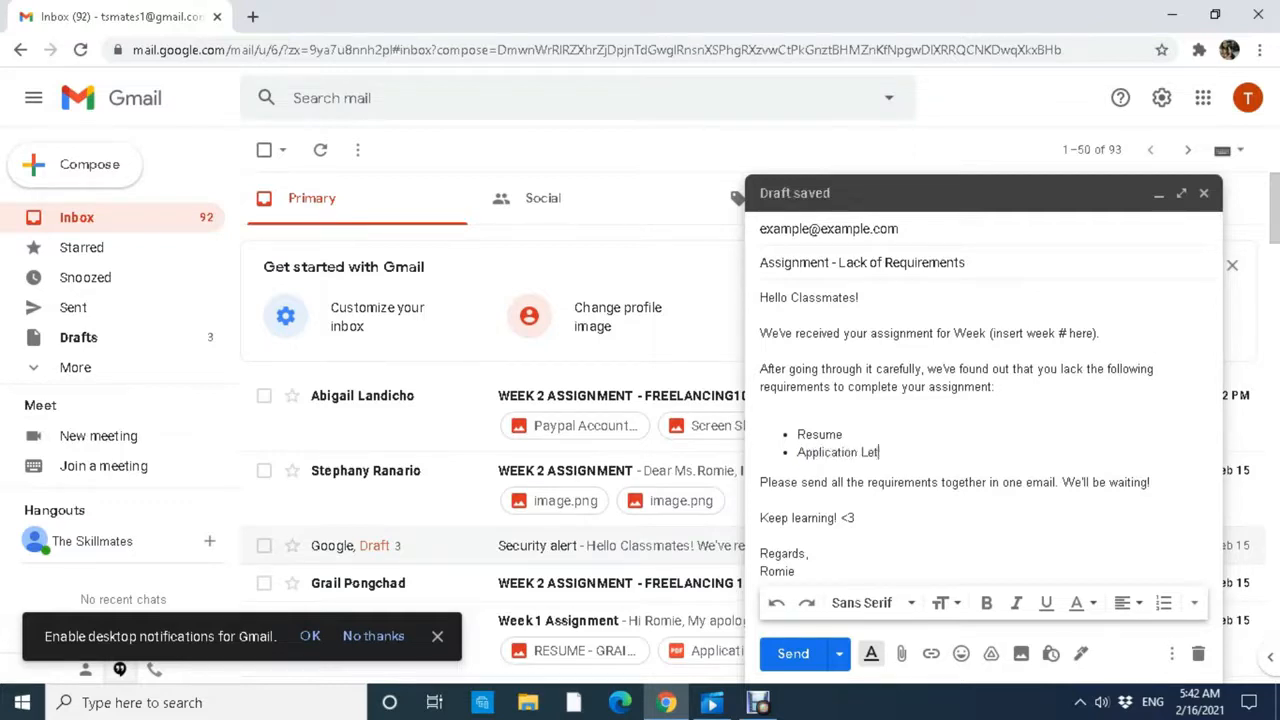
drag(1093, 334, 993, 334)
key(BackSpace)
key(Right)
key(BackSpace)
key(BackSpace)
text(4)
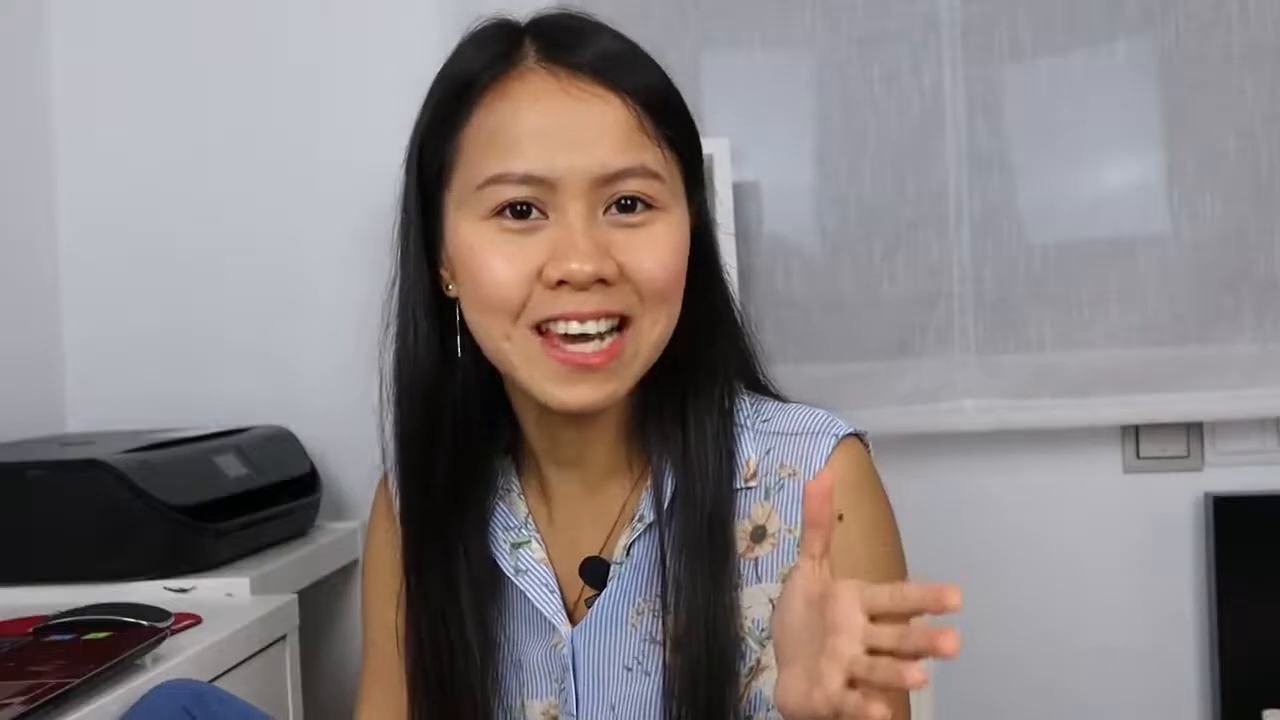
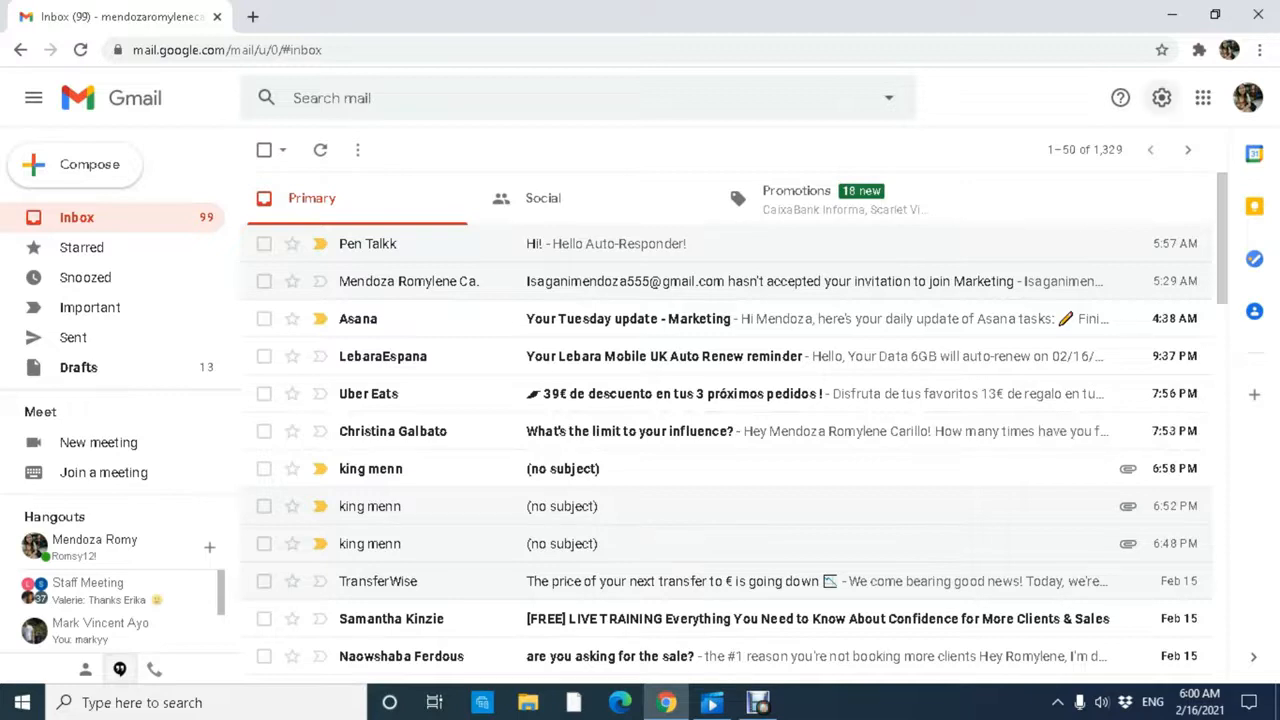
Open the full Settings page and scroll the General tab to the Vacation responder section.
click(1161, 97)
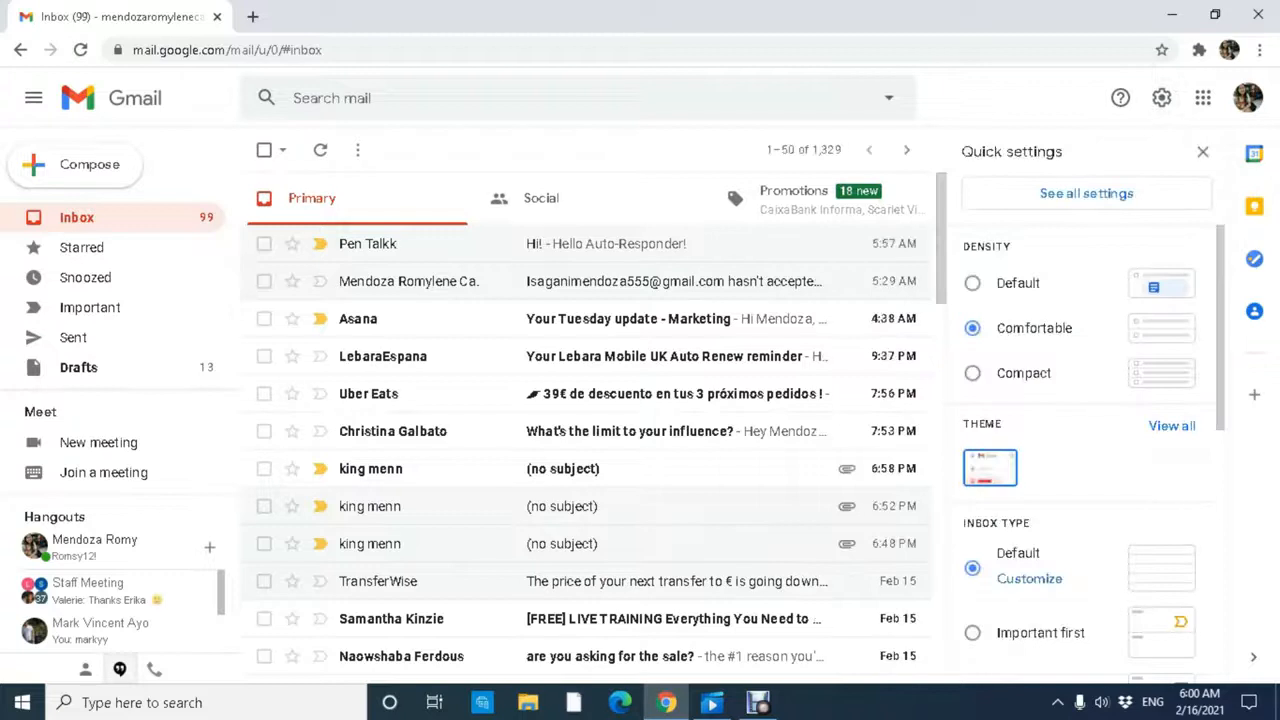
click(1086, 193)
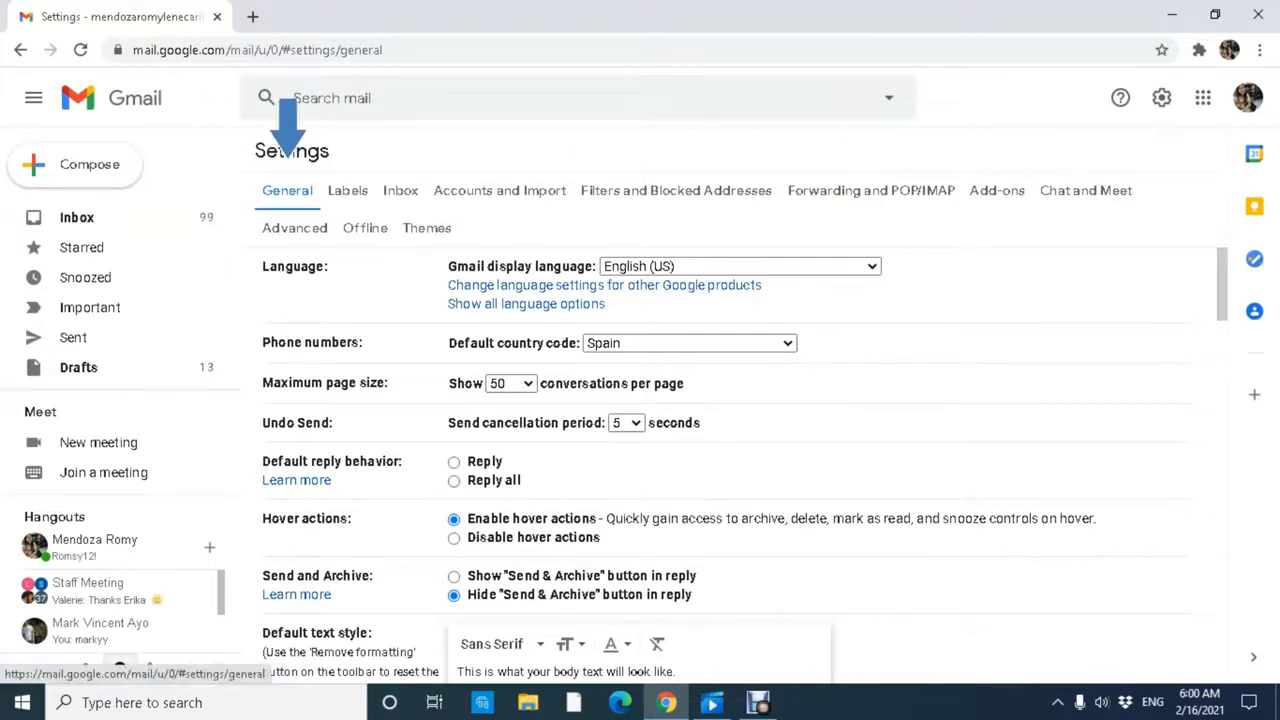
scroll(730, 450, down, 15)
scroll(730, 450, down, 8)
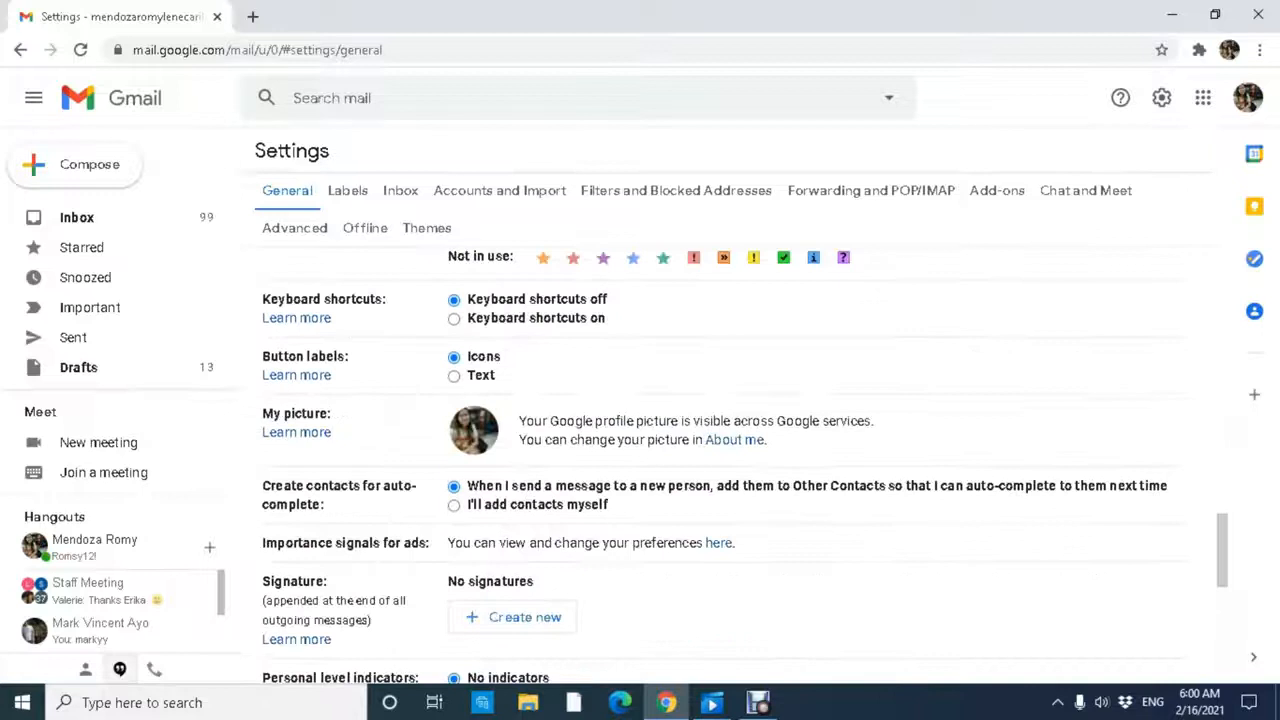
scroll(730, 450, up, 2)
scroll(730, 450, down, 10)
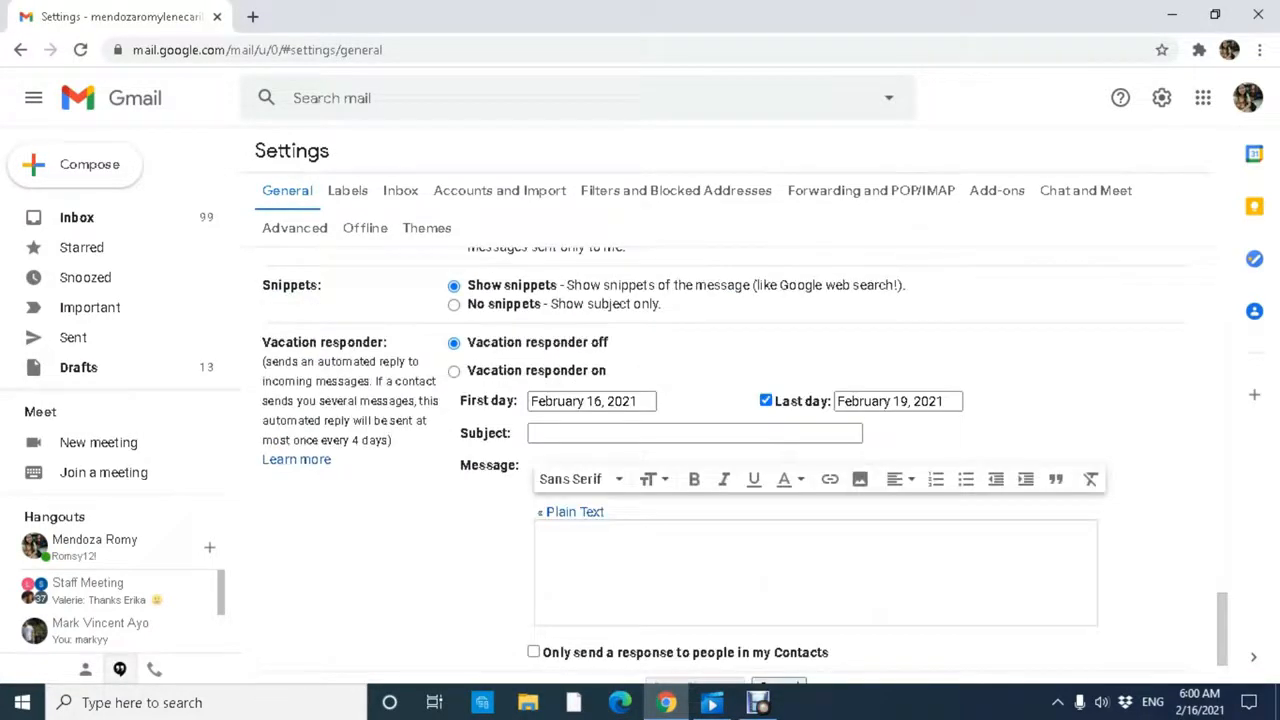
scroll(730, 450, down, 1)
scroll(730, 450, up, 1)
drag(262, 342, 391, 440)
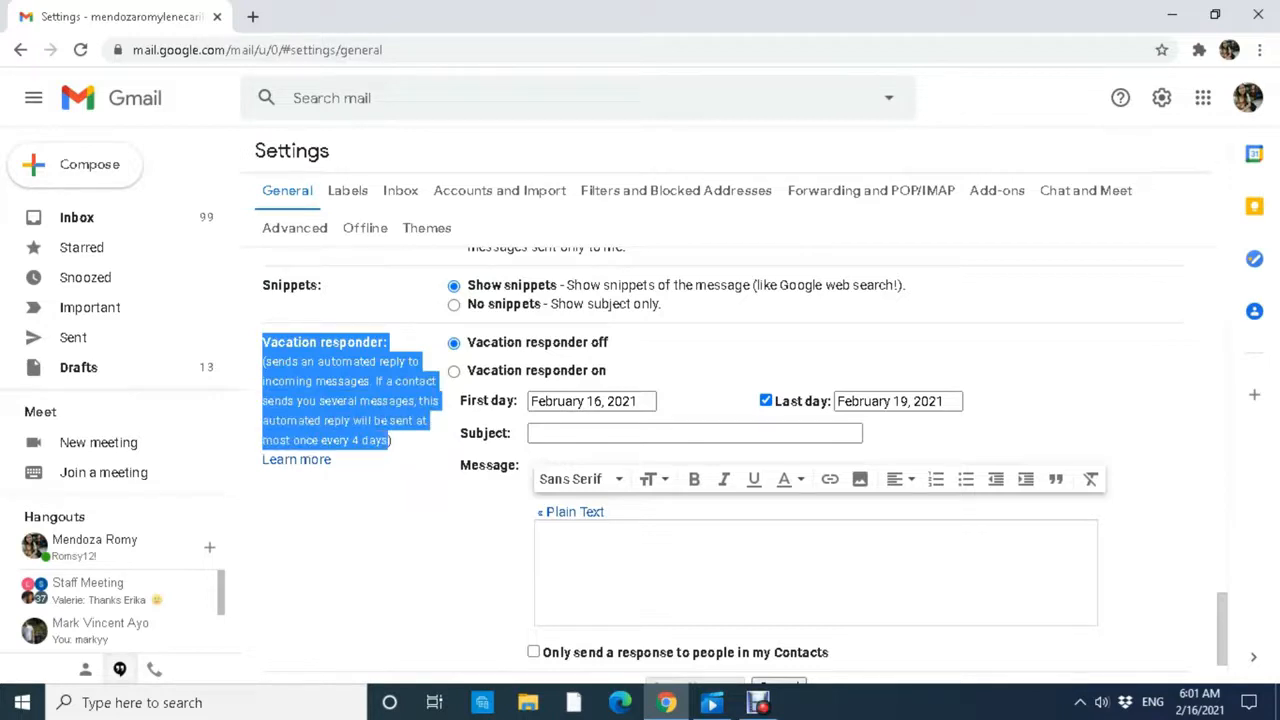
Switch the vacation responder on, keeping February 16, 2021 as the first day.
click(402, 450)
click(454, 371)
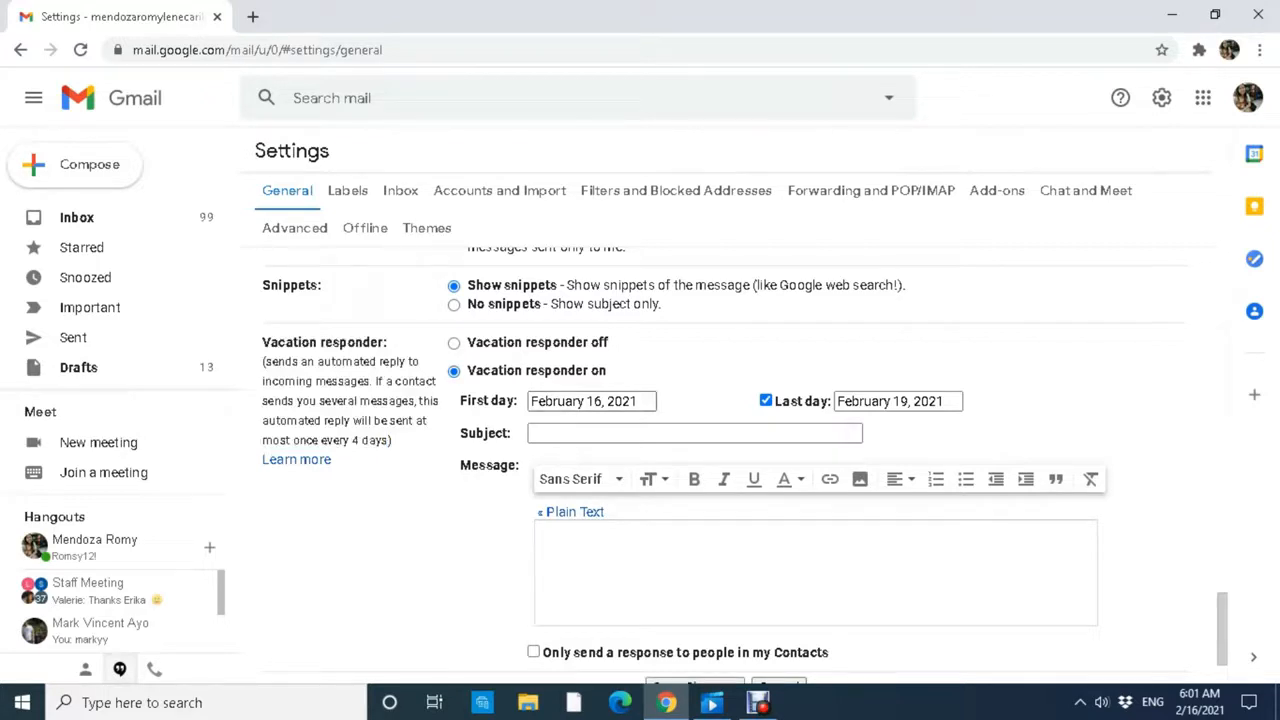
click(592, 401)
click(613, 572)
click(592, 401)
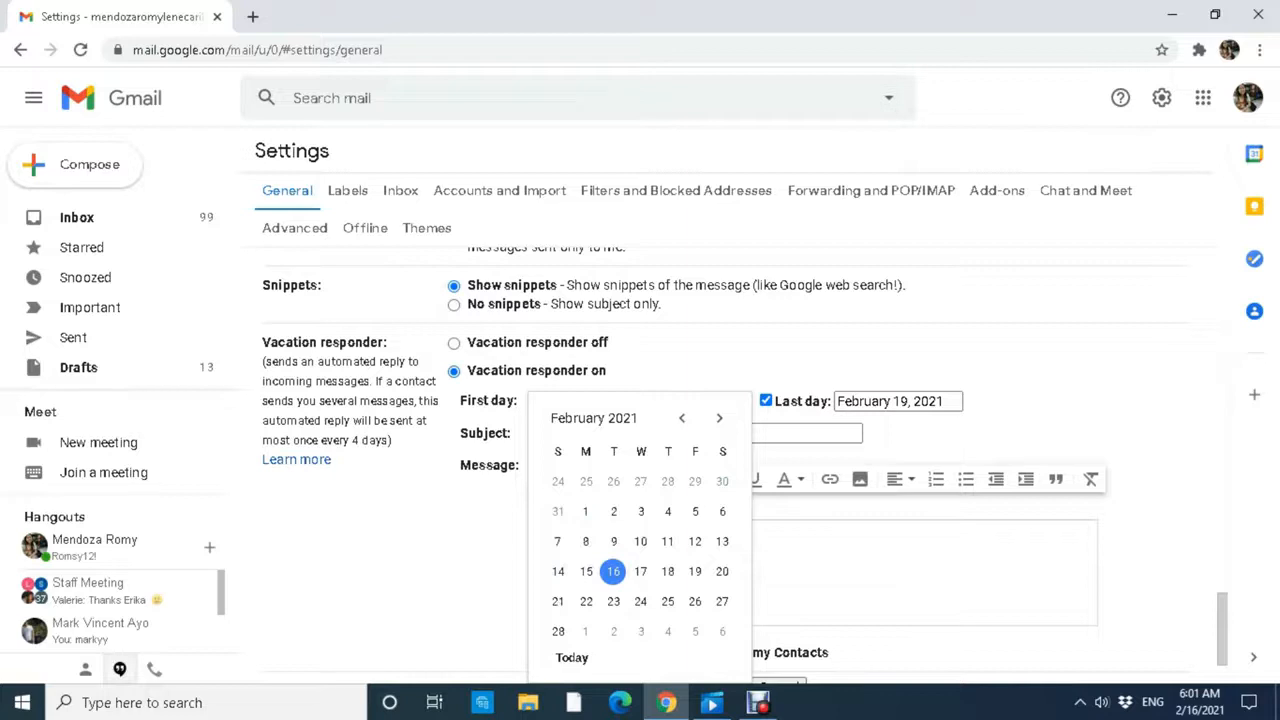
click(613, 572)
click(592, 401)
click(614, 572)
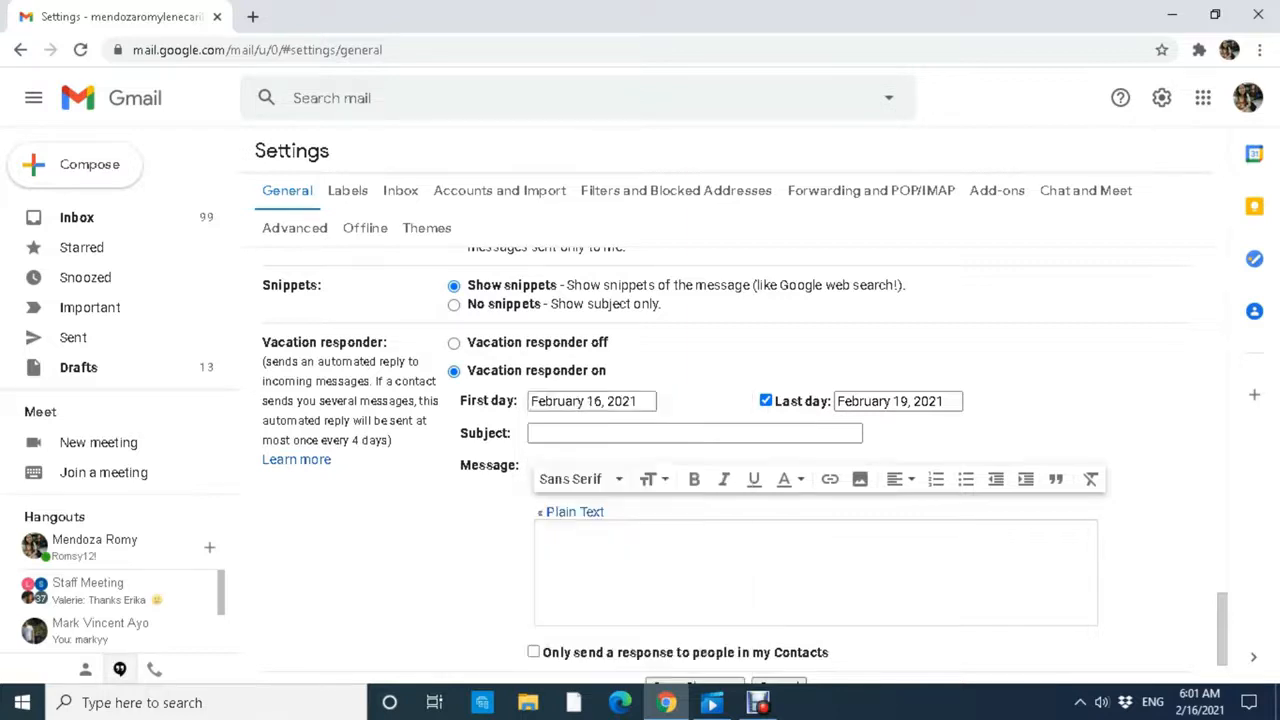
Enable a last day for the responder and set it to February 19, 2021.
click(898, 401)
click(766, 401)
click(766, 401)
click(766, 401)
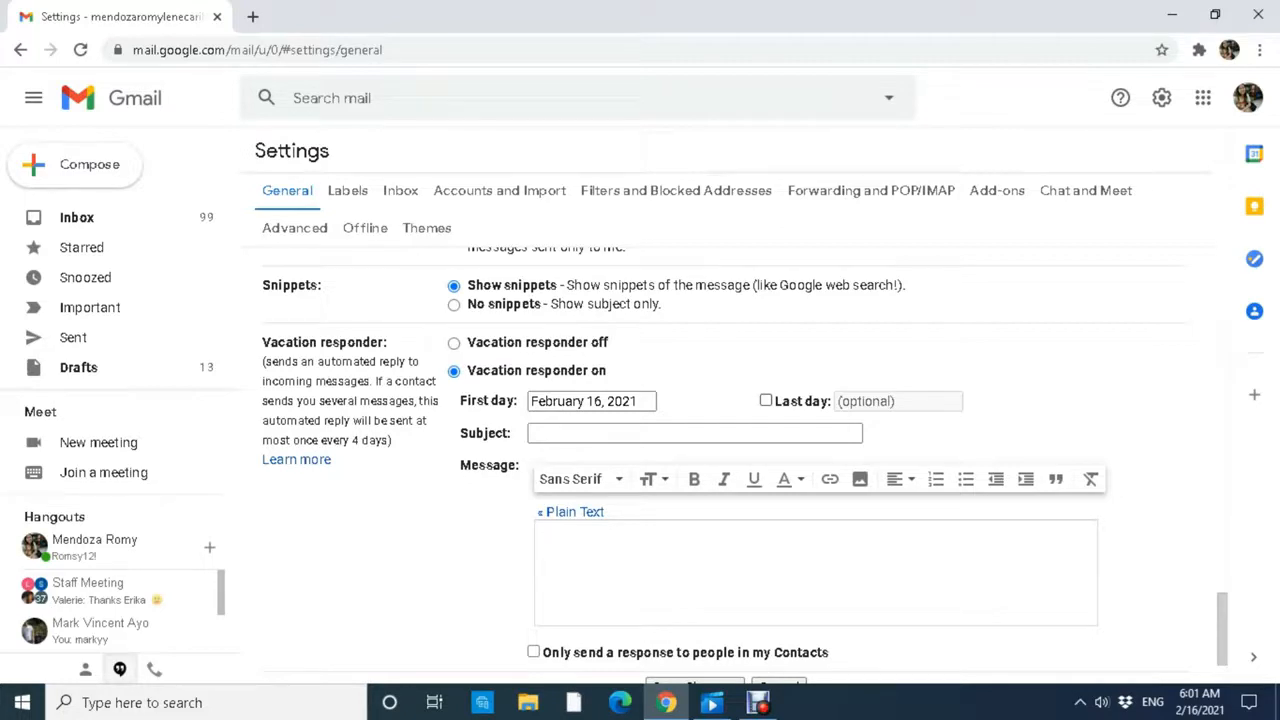
click(766, 401)
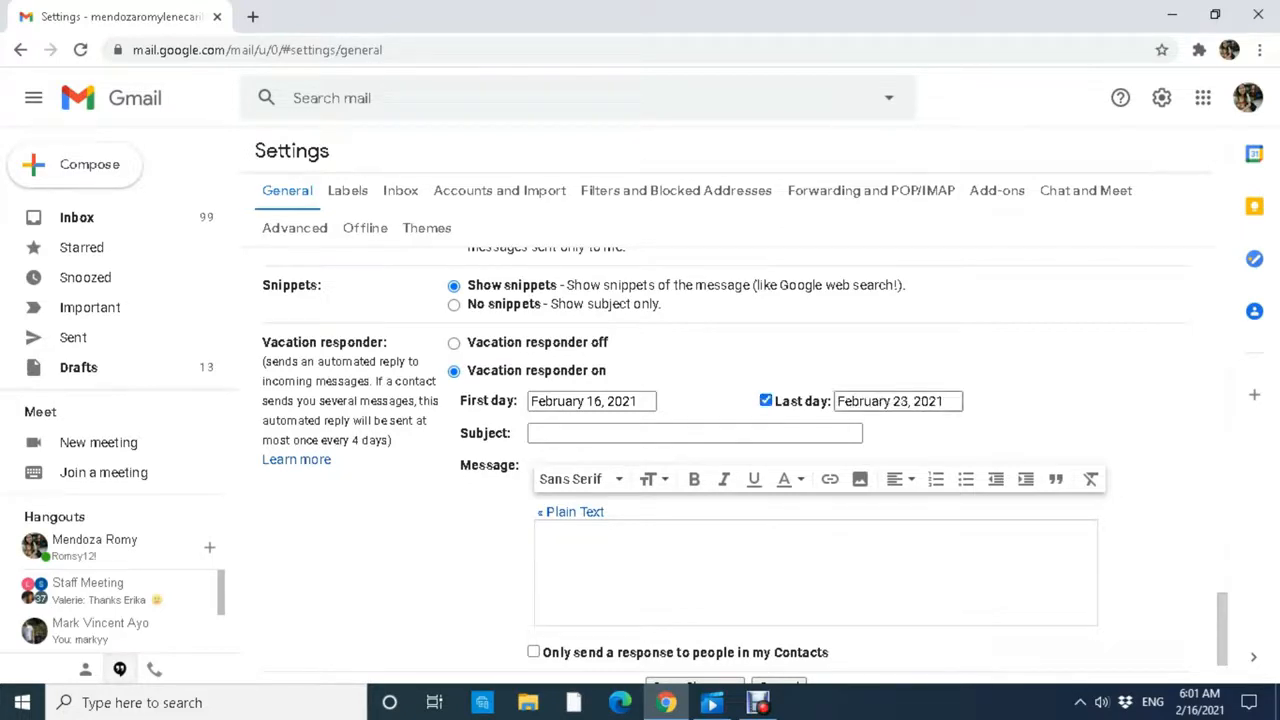
click(898, 401)
click(925, 602)
click(897, 401)
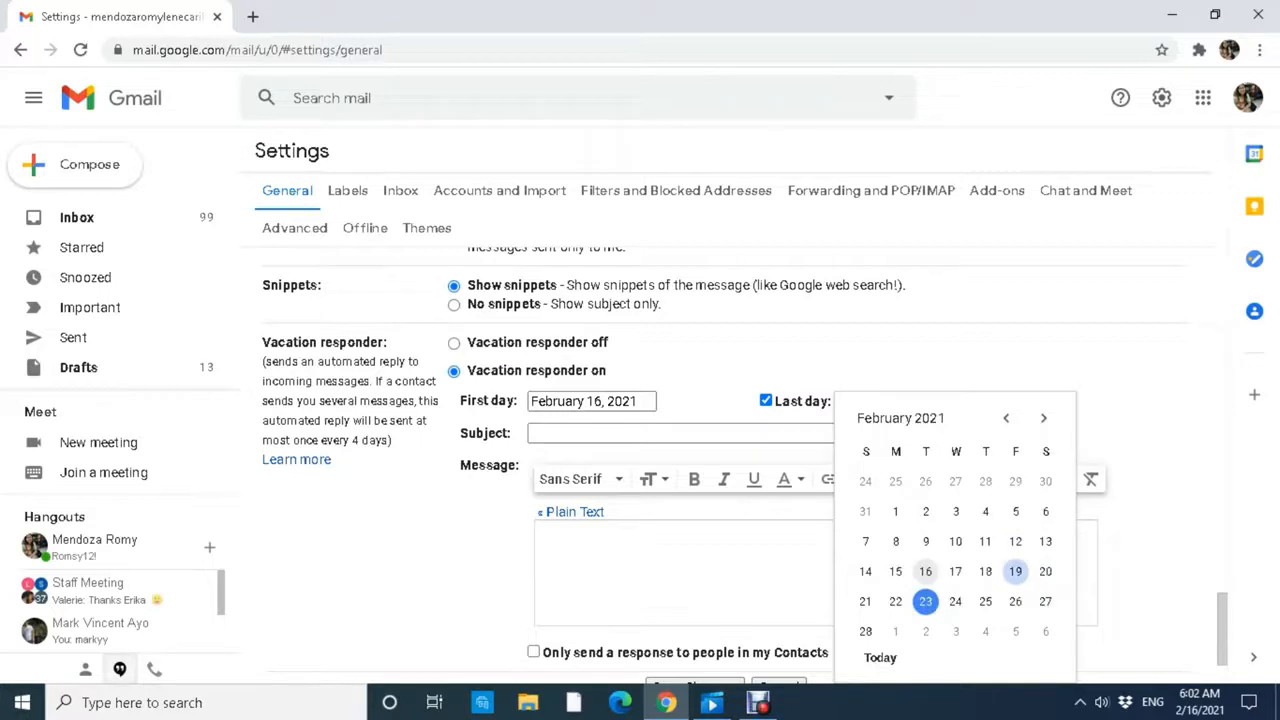
click(1015, 571)
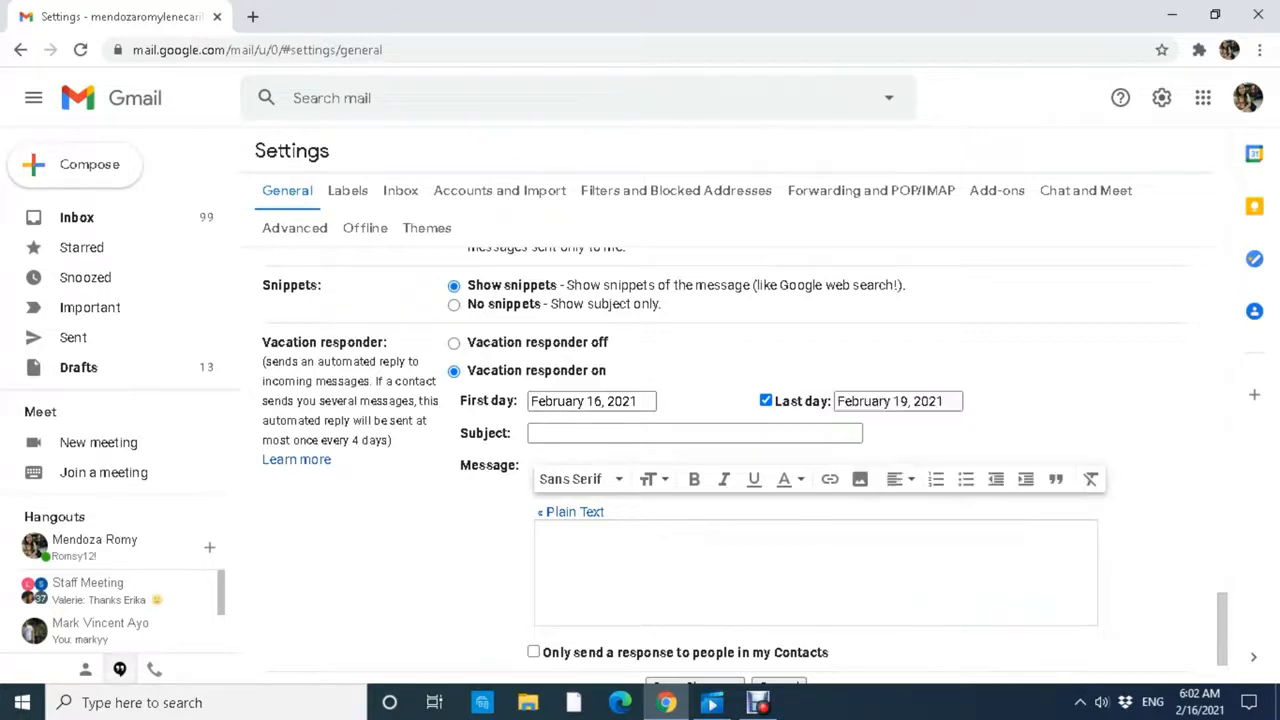
scroll(695, 433, down, 1)
click(695, 340)
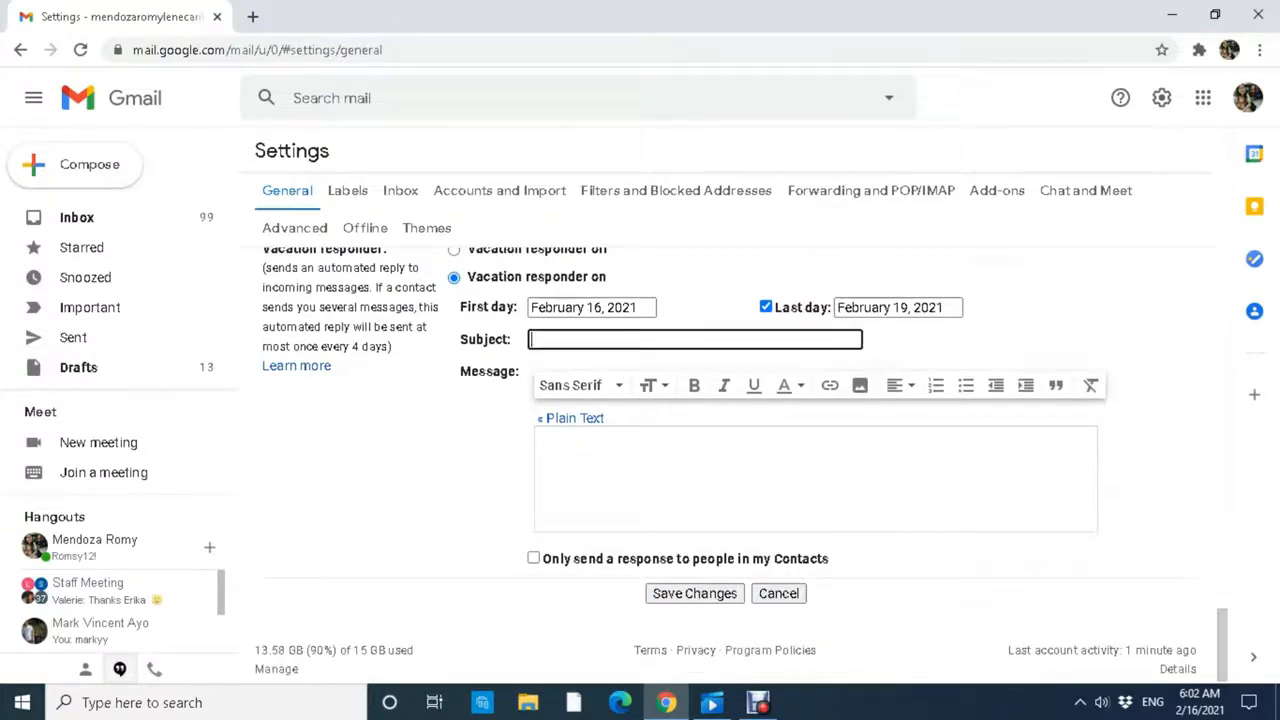
Enter the subject 'Thank You for Your Message! I'll Get Back to You Soon' and paste the vacation message.
text(Thank You for Your Message! I'll Get Back to You Soon)
key(Tab)
key(Tab)
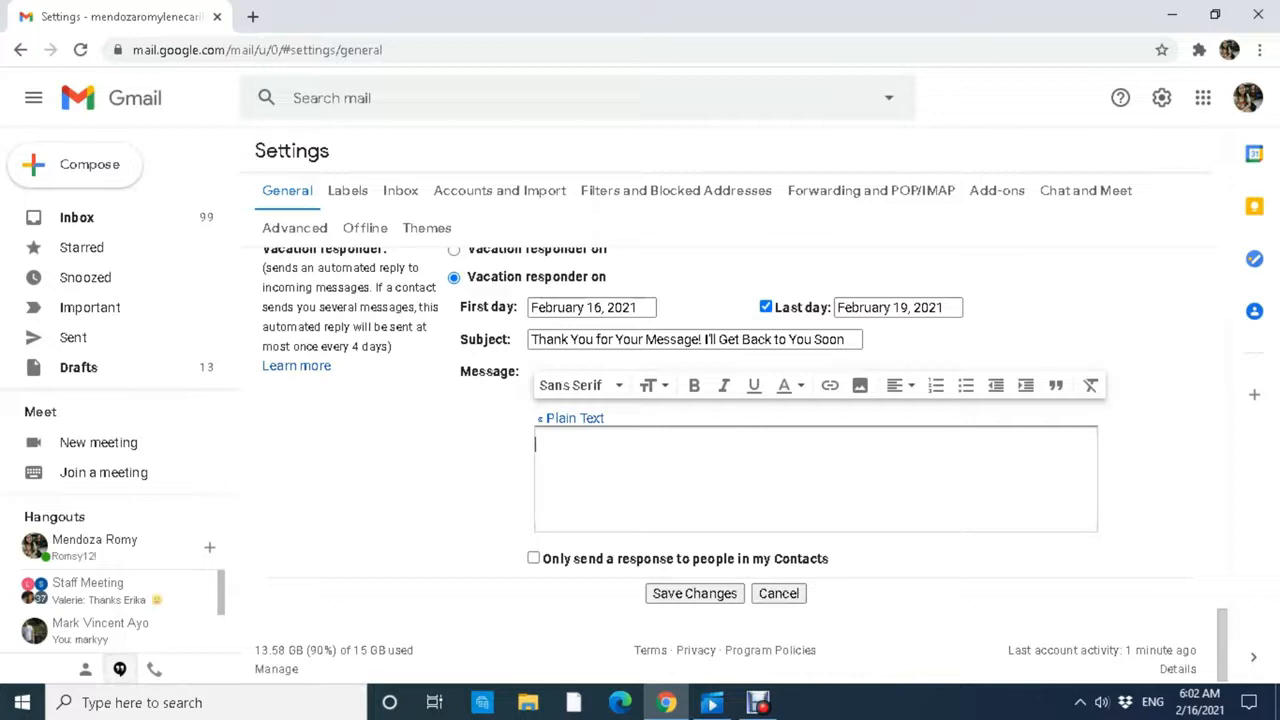
text(Hello there!  This is Romie. I am currently on a vacation. I will be back on the 20th of February 2021 and I'll be sure to attend your concern asap.  Talk to you on February 20, 2021!)
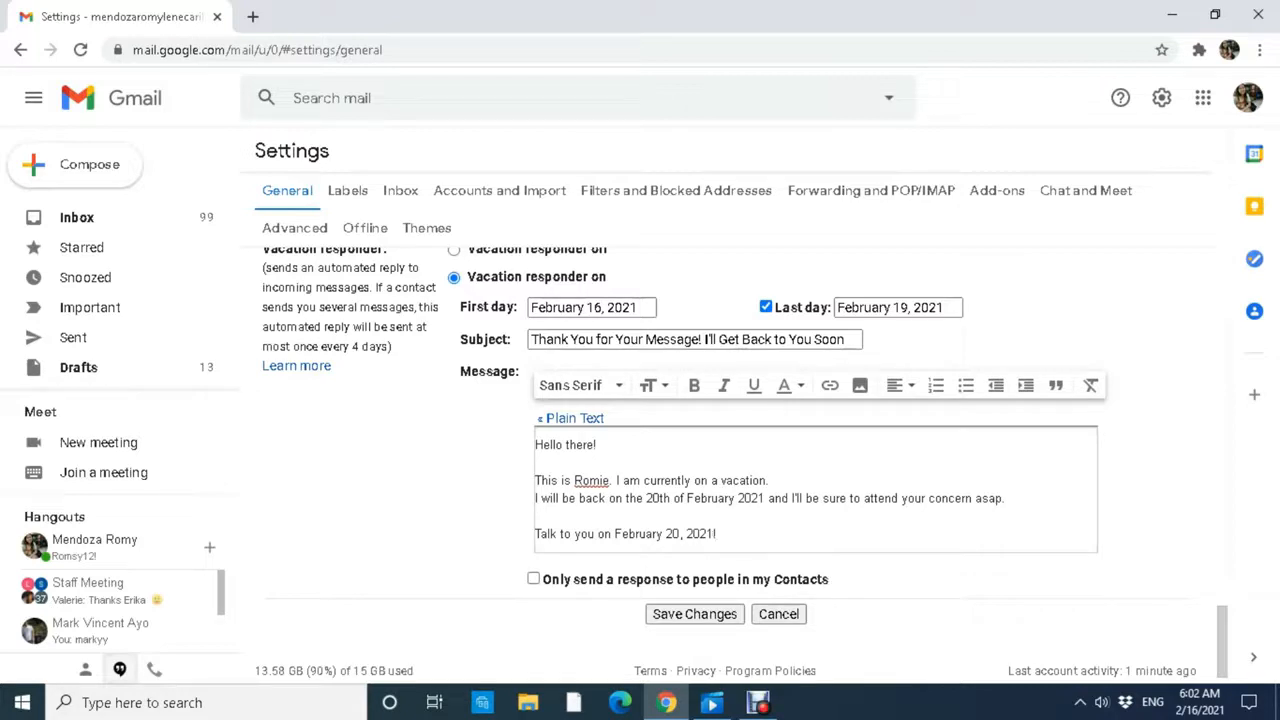
Let auto-replies reach senders outside Contacts and save the vacation responder settings.
scroll(741, 479, down, 1)
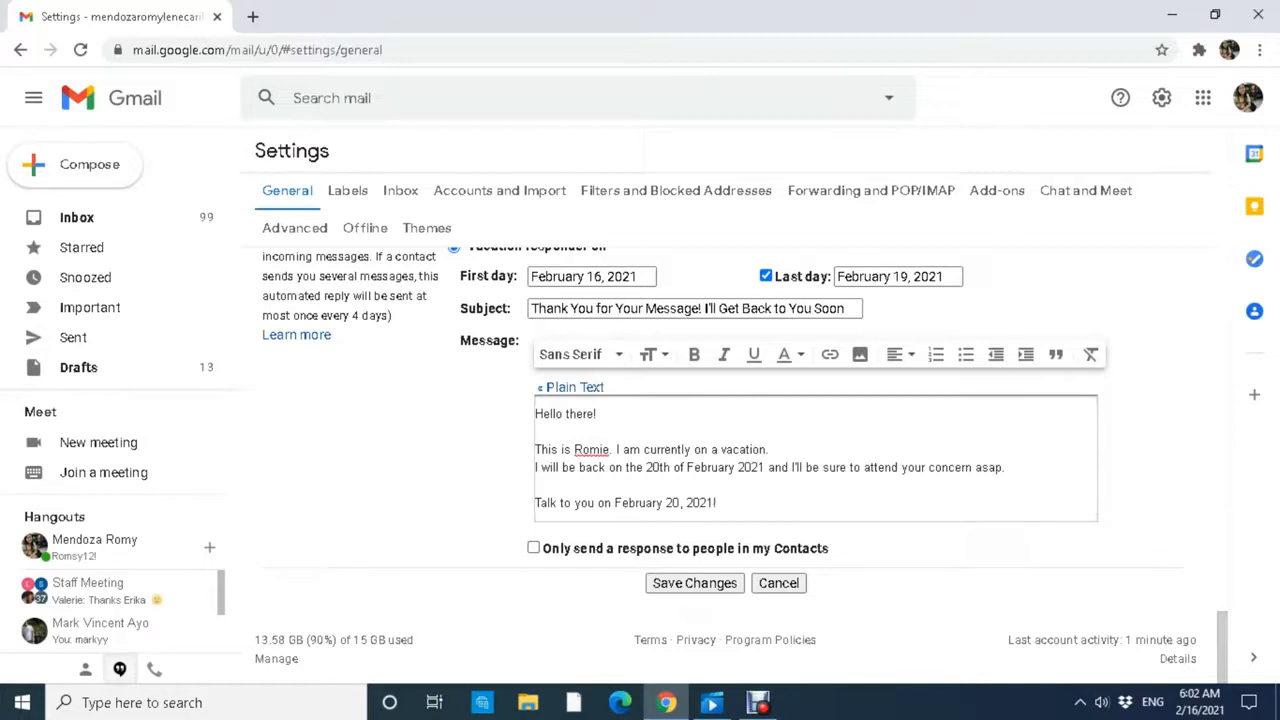
click(586, 548)
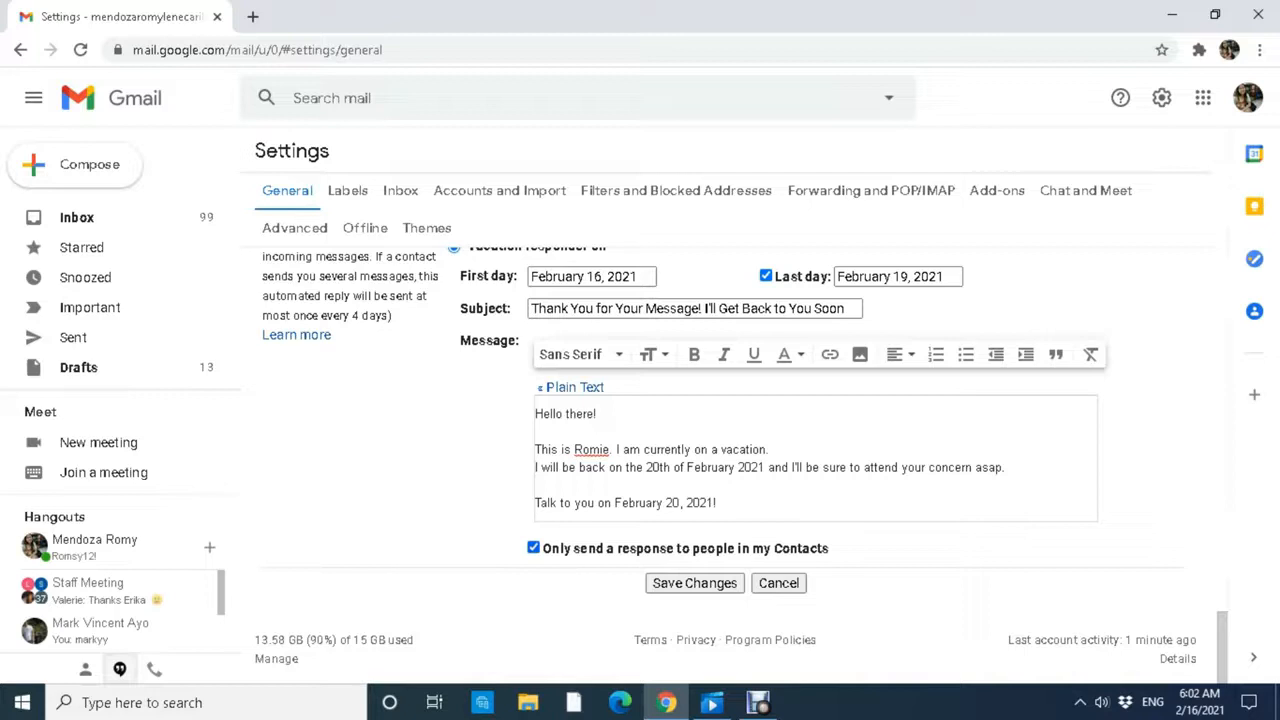
click(534, 548)
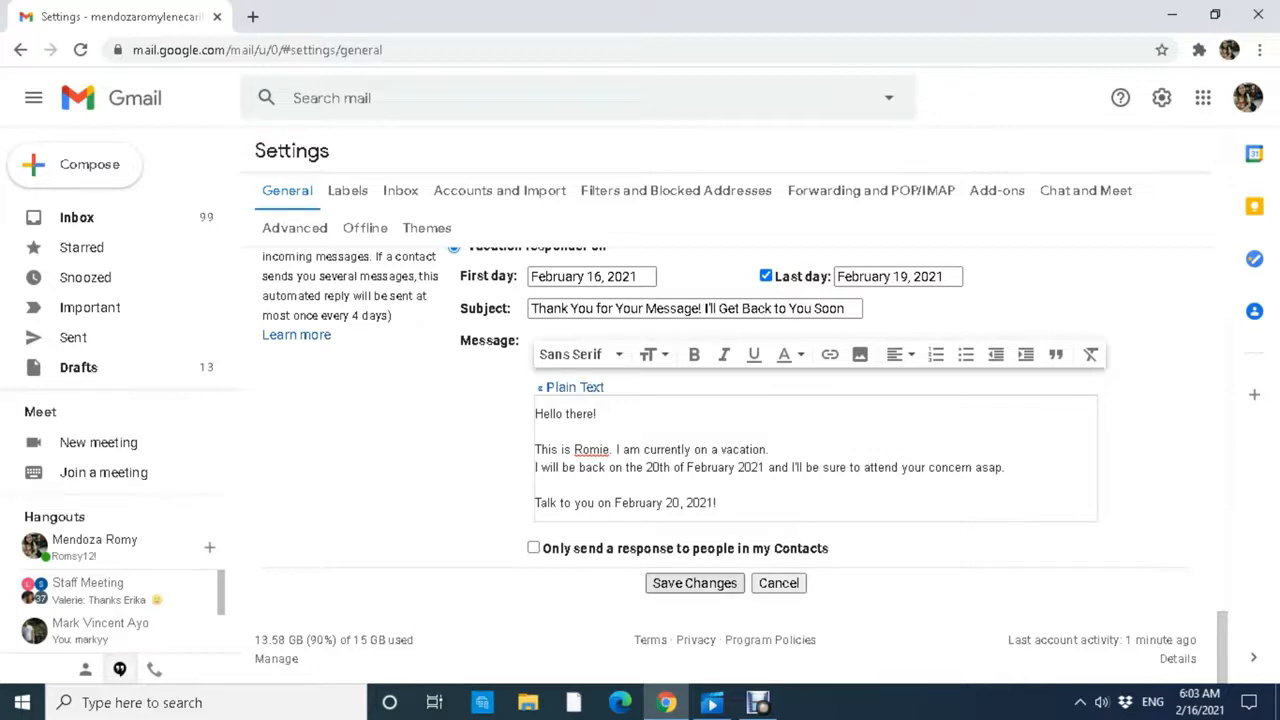
click(694, 583)
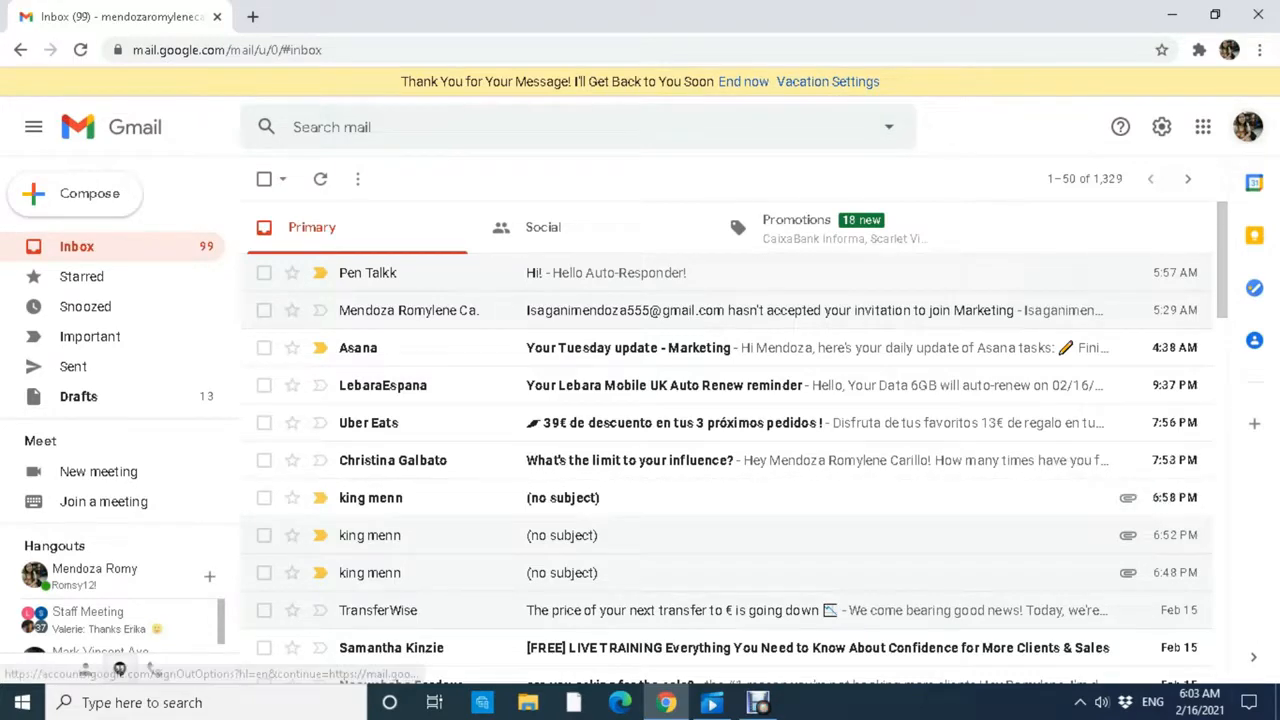
Switch to the second account, start a new email and delete its signature.
click(1247, 127)
click(1247, 127)
click(1247, 127)
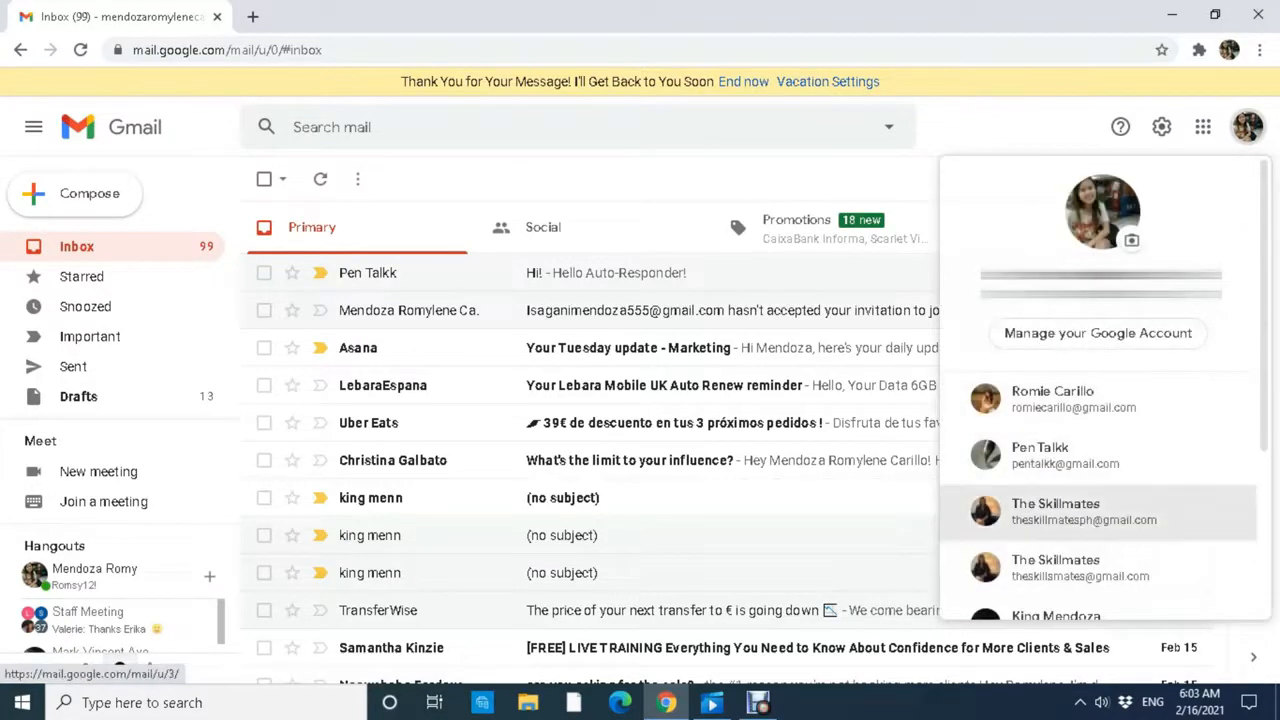
click(1080, 511)
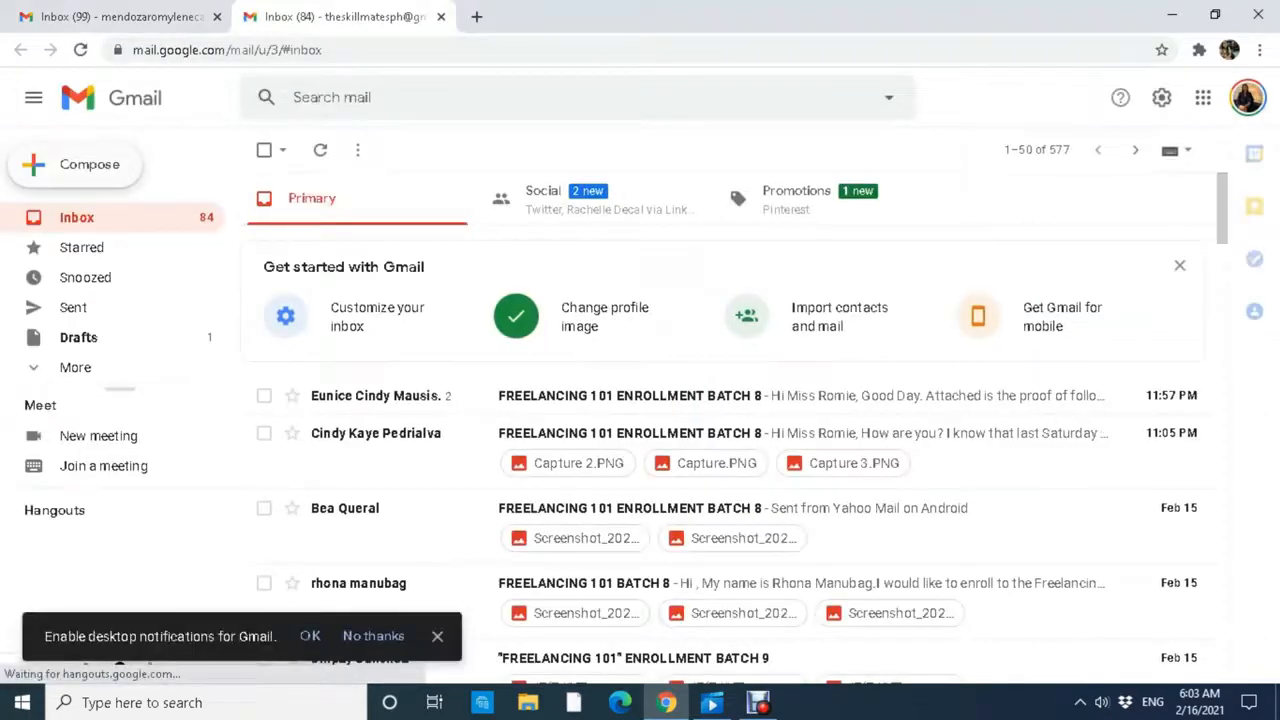
click(76, 165)
click(930, 402)
key(ctrl+a)
key(BackSpace)
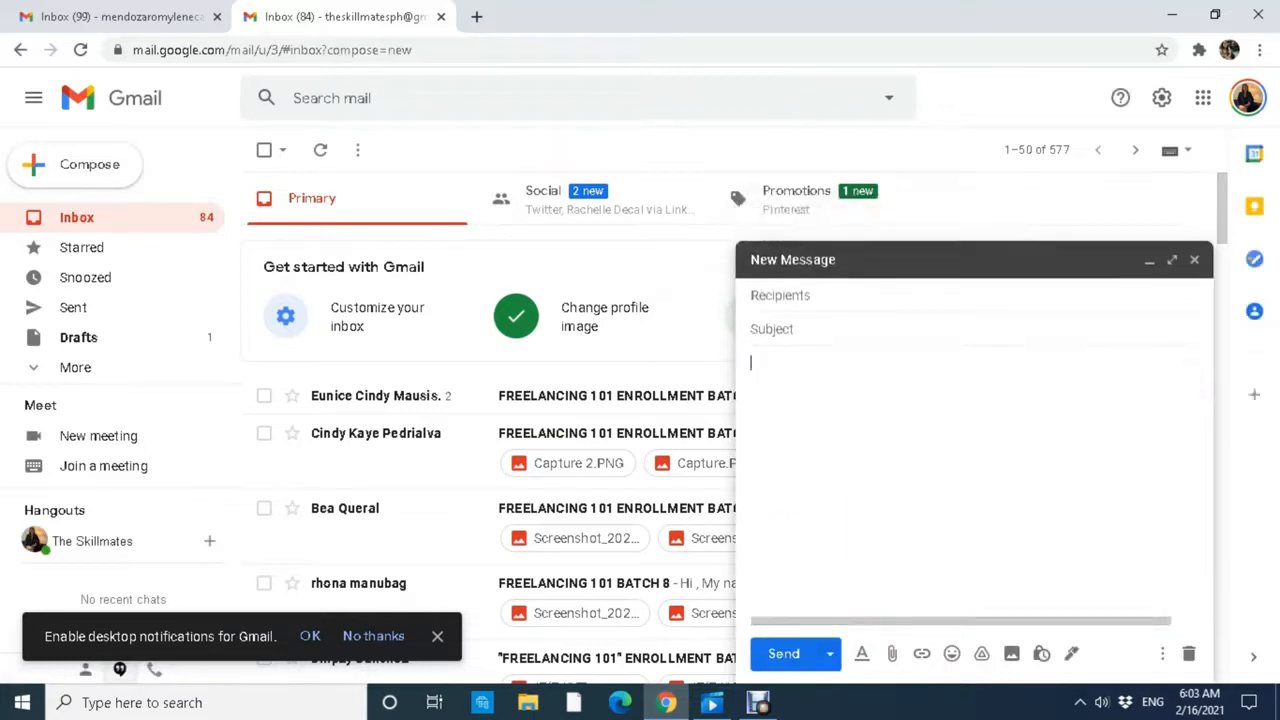
Address it to the vacation-responder account with subject 'Hi Test!' and body 'This is a test, autoresponder!', then send.
click(781, 296)
key(ctrl+v)
text(gmail.com)
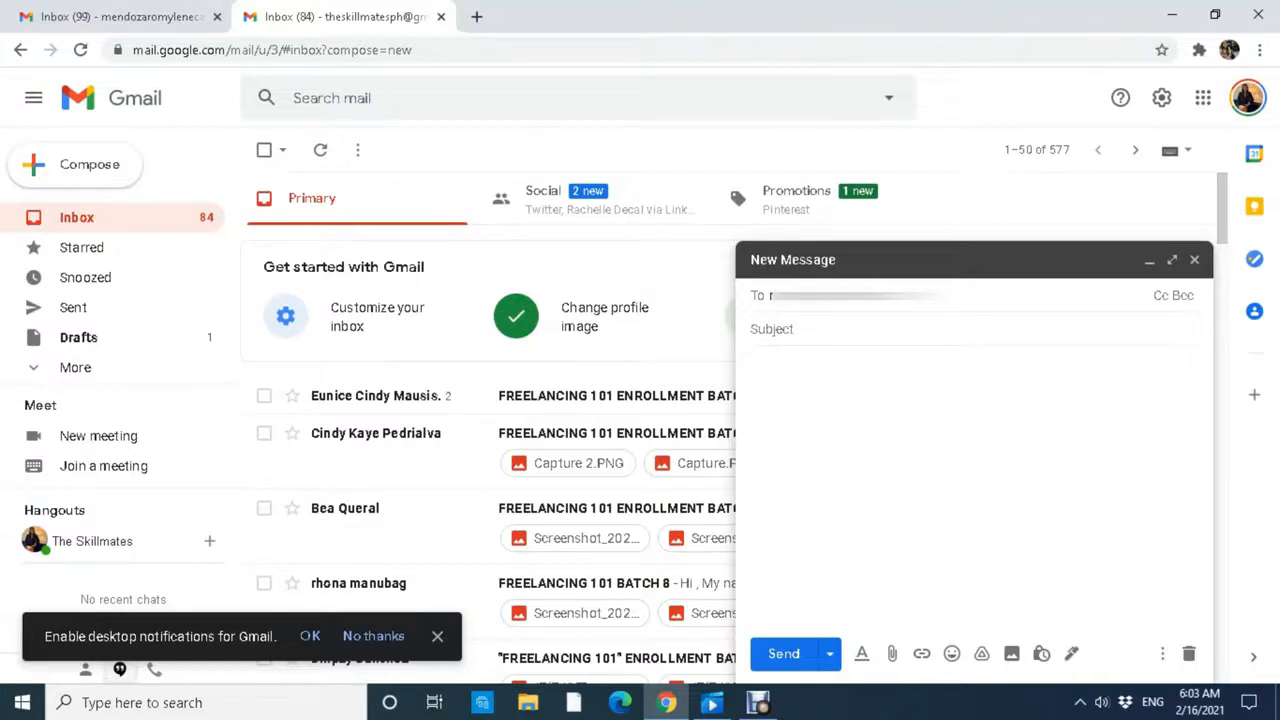
text(@gmail.com)
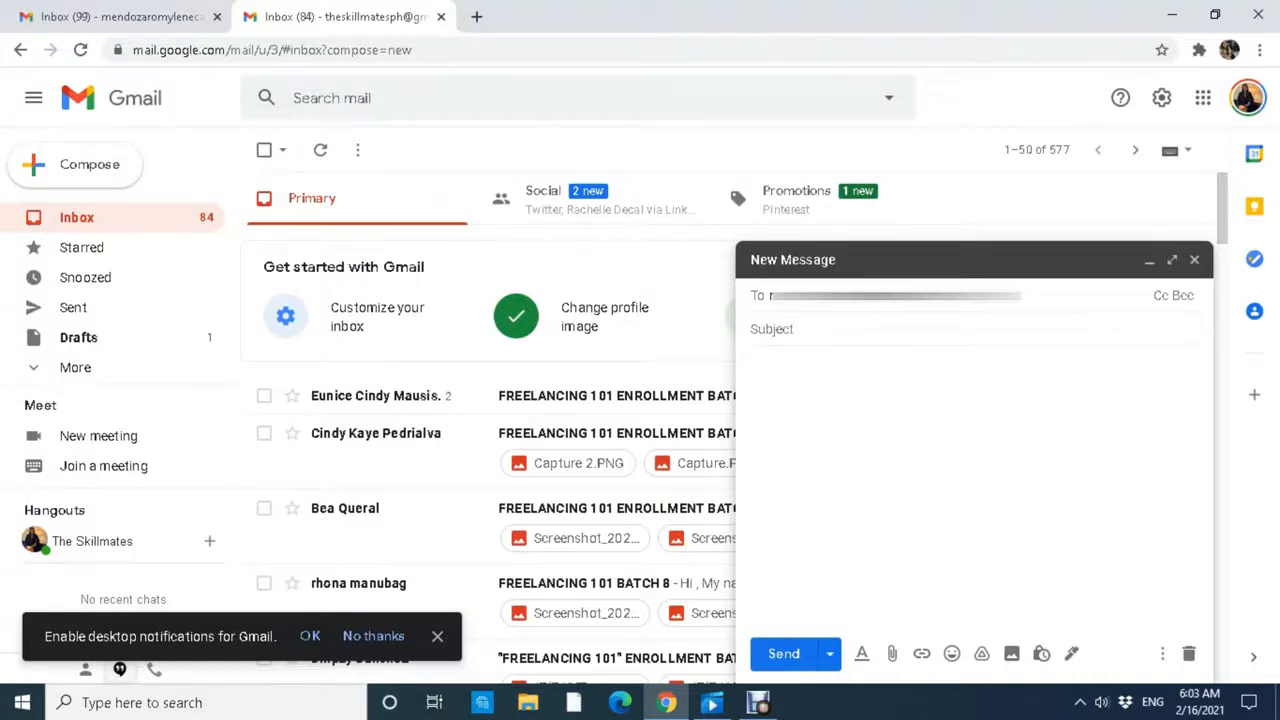
click(772, 329)
text(H)
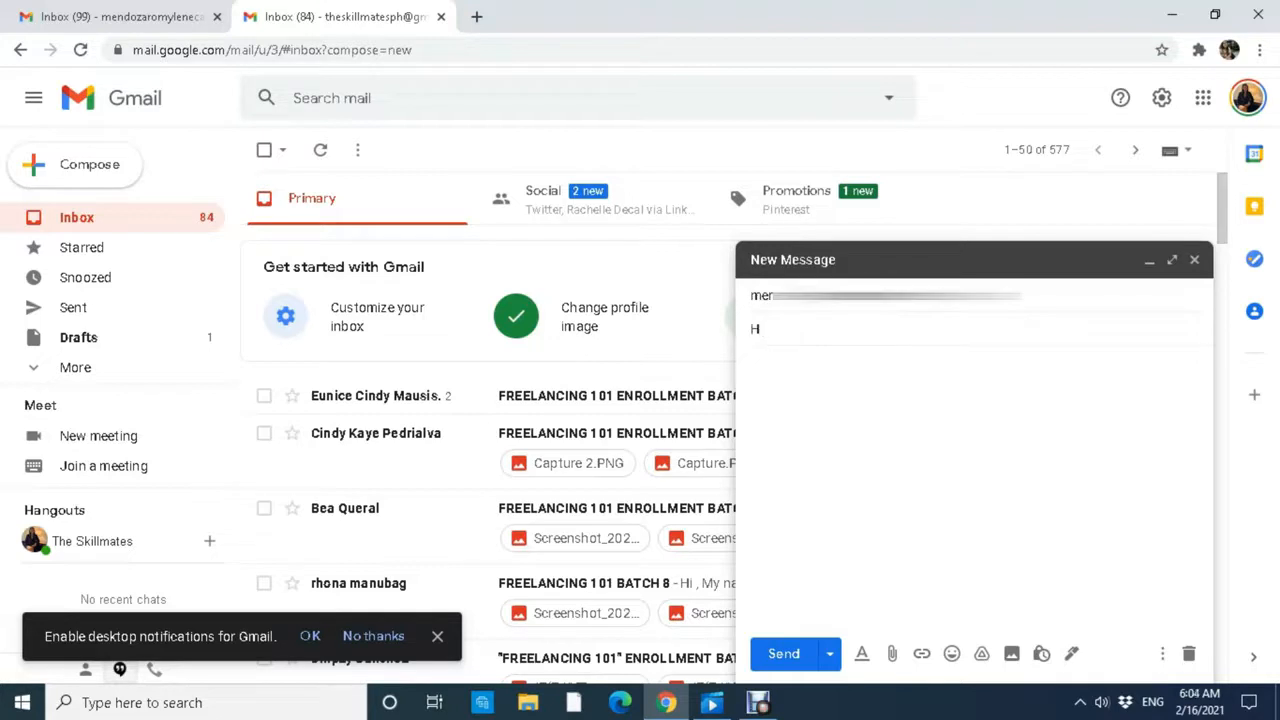
text(i Test!)
key(Tab)
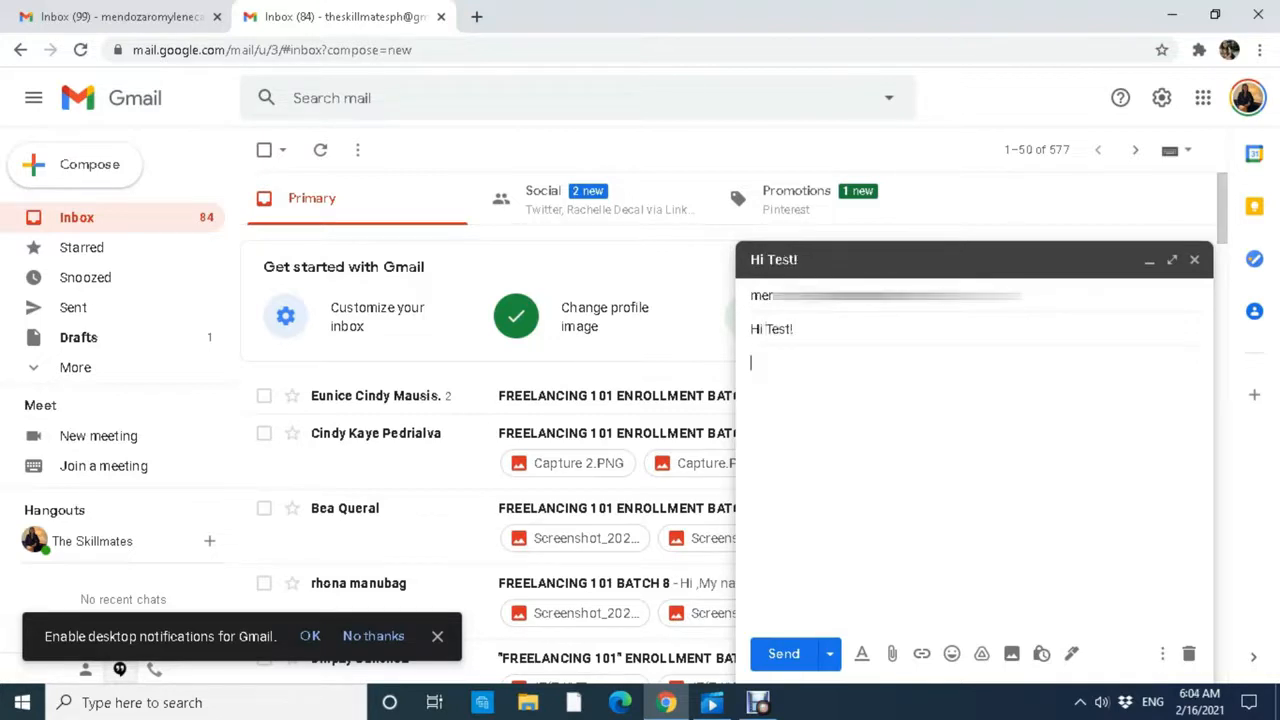
text(This is a test, auto)
key(BackSpace)
text(respo)
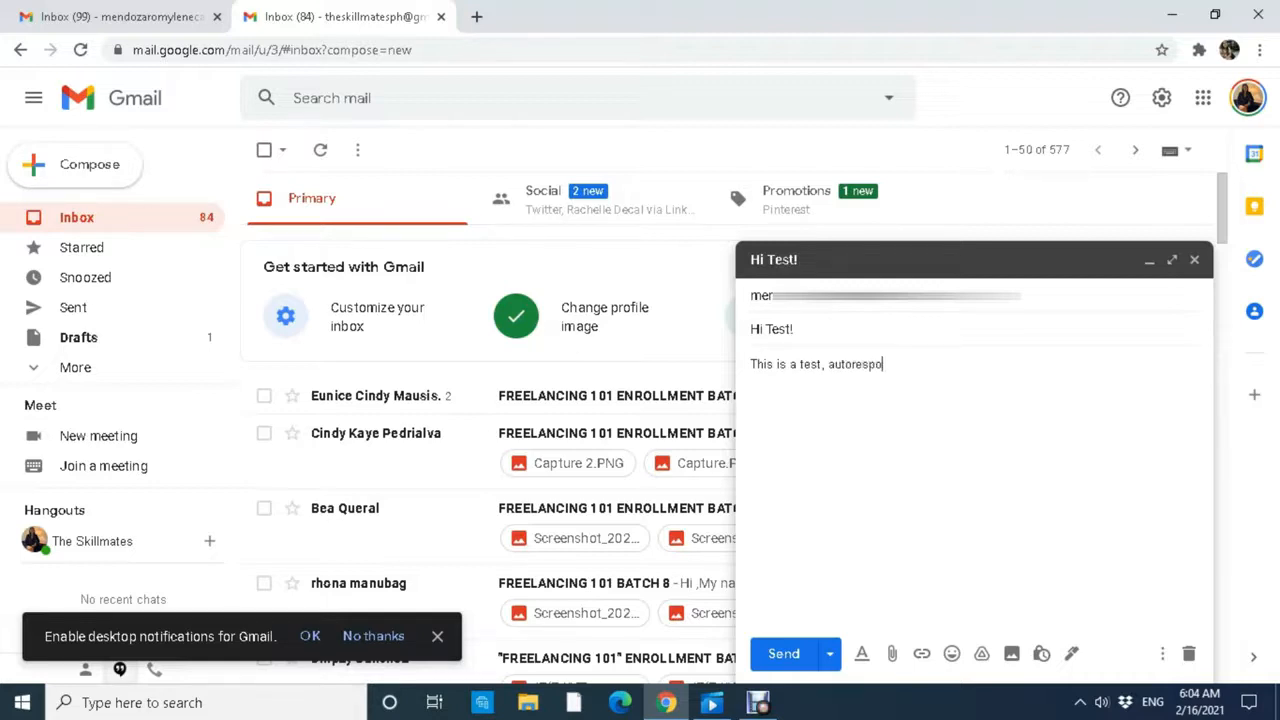
text(nder!)
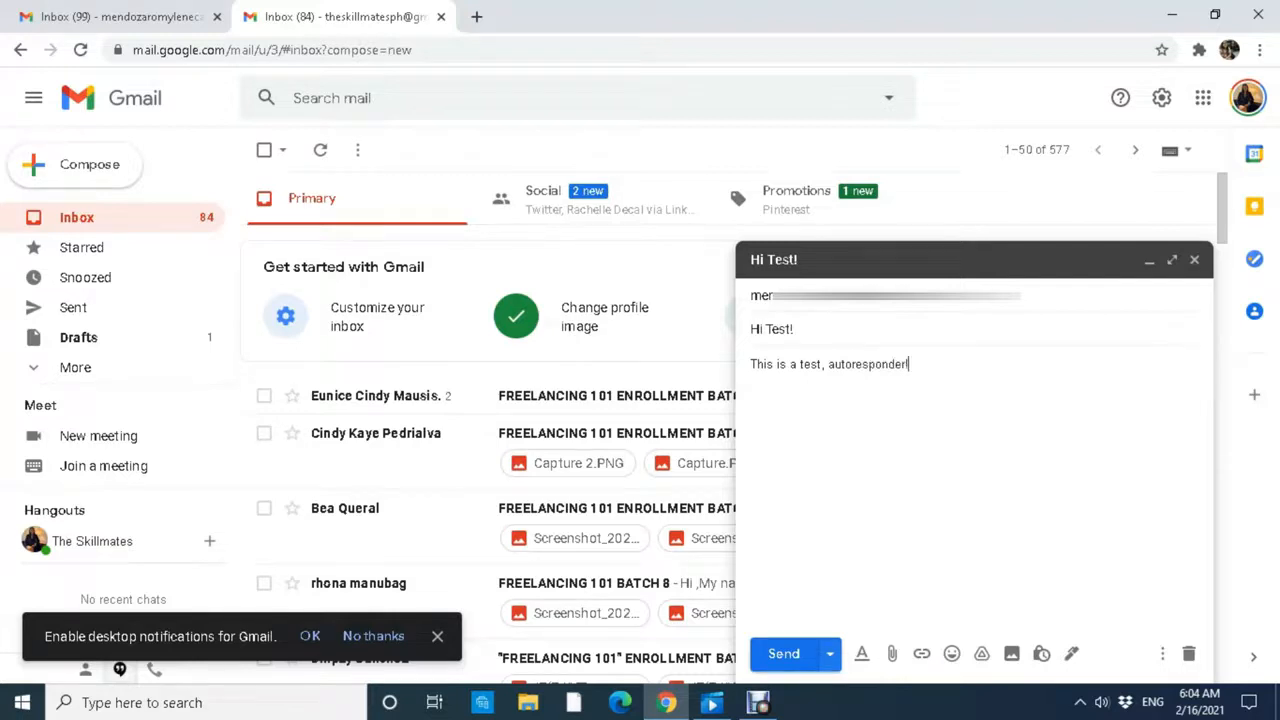
click(784, 653)
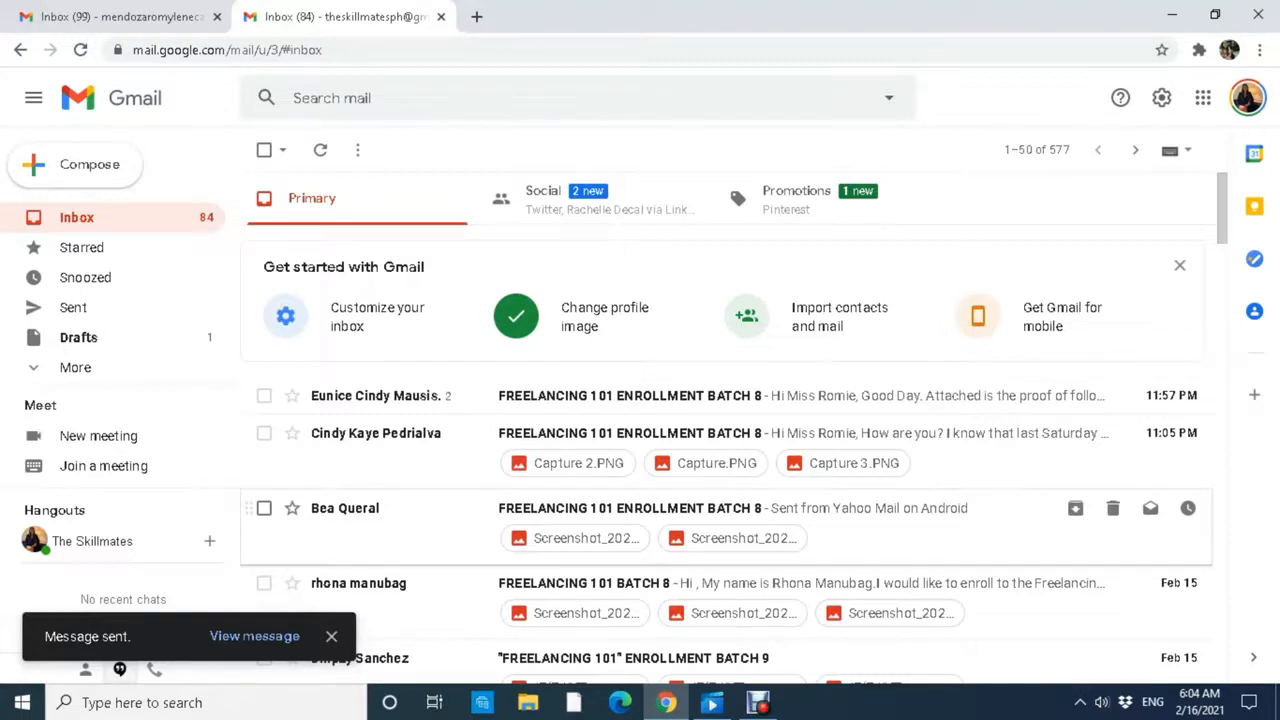
Reload the second inbox and open the 'Thank You for Your Message!' auto-reply.
click(81, 50)
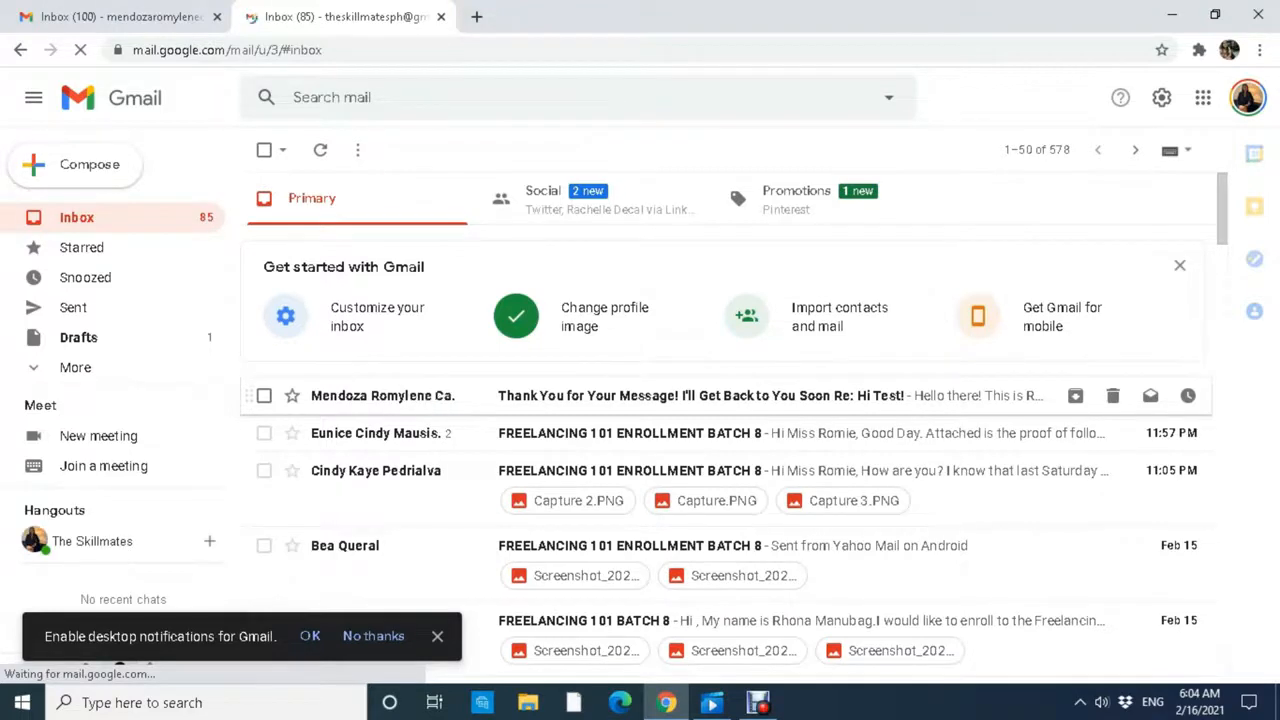
click(660, 396)
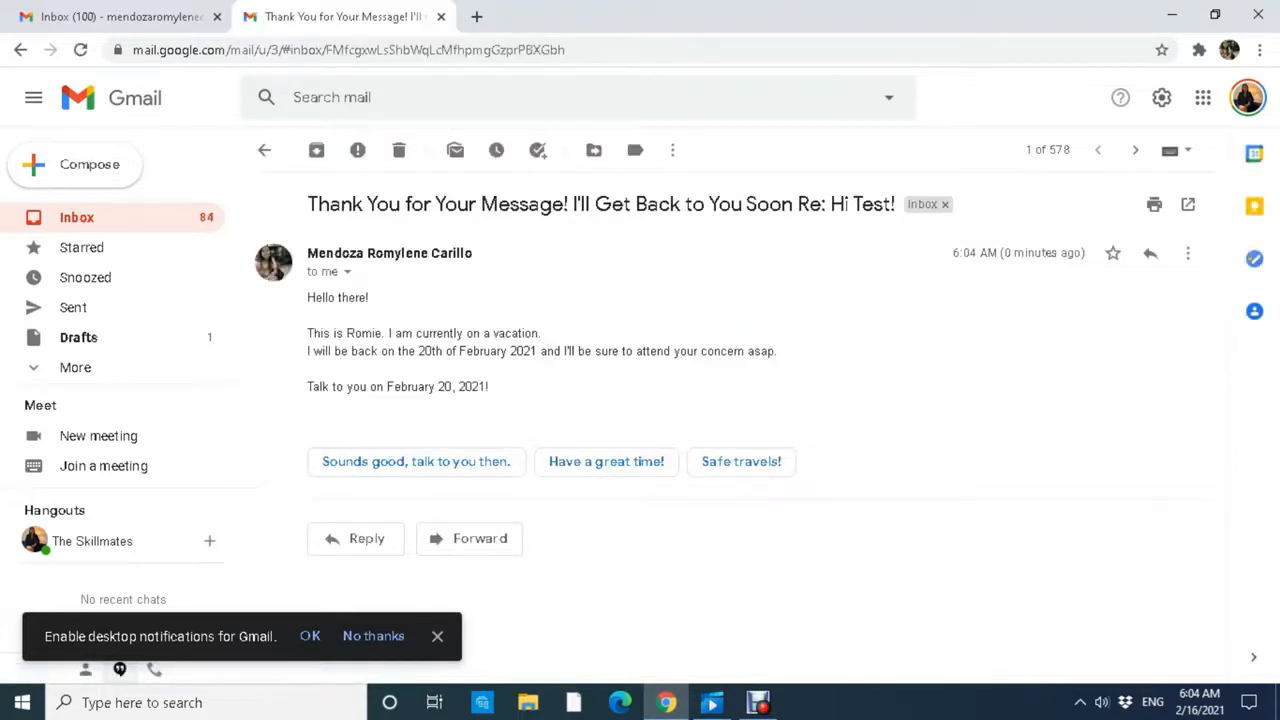
drag(315, 298, 342, 298)
click(342, 298)
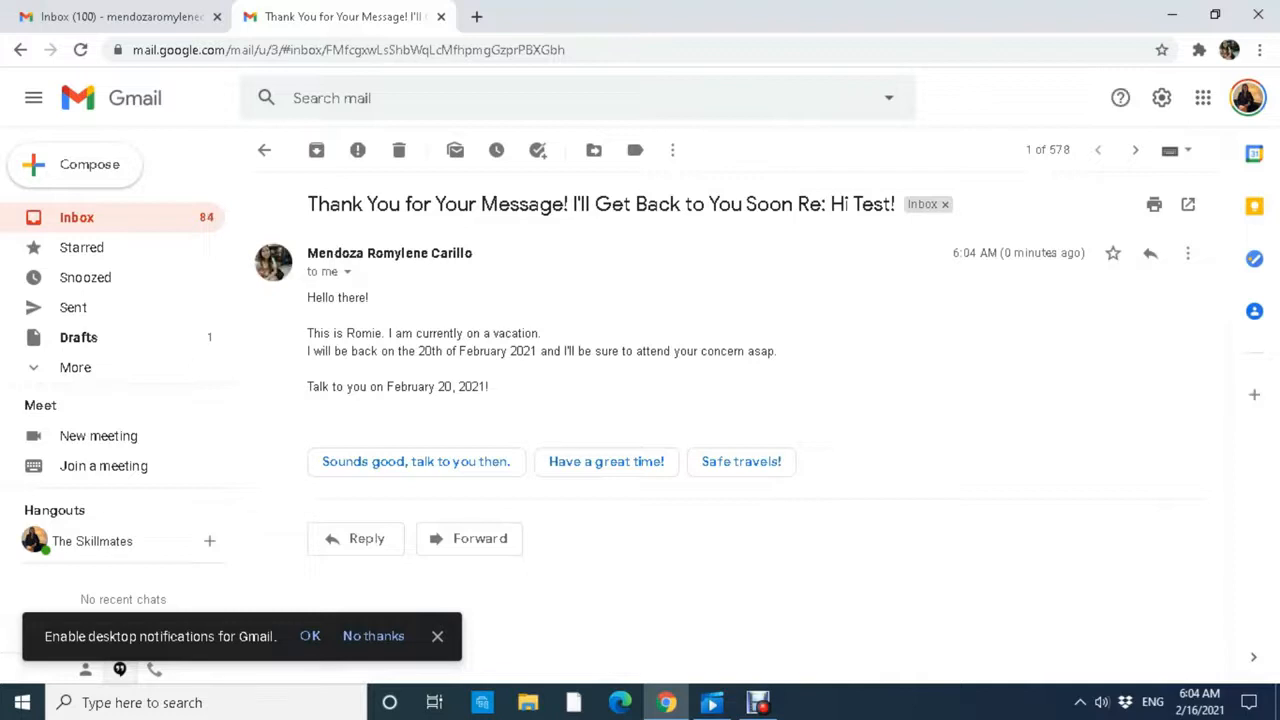
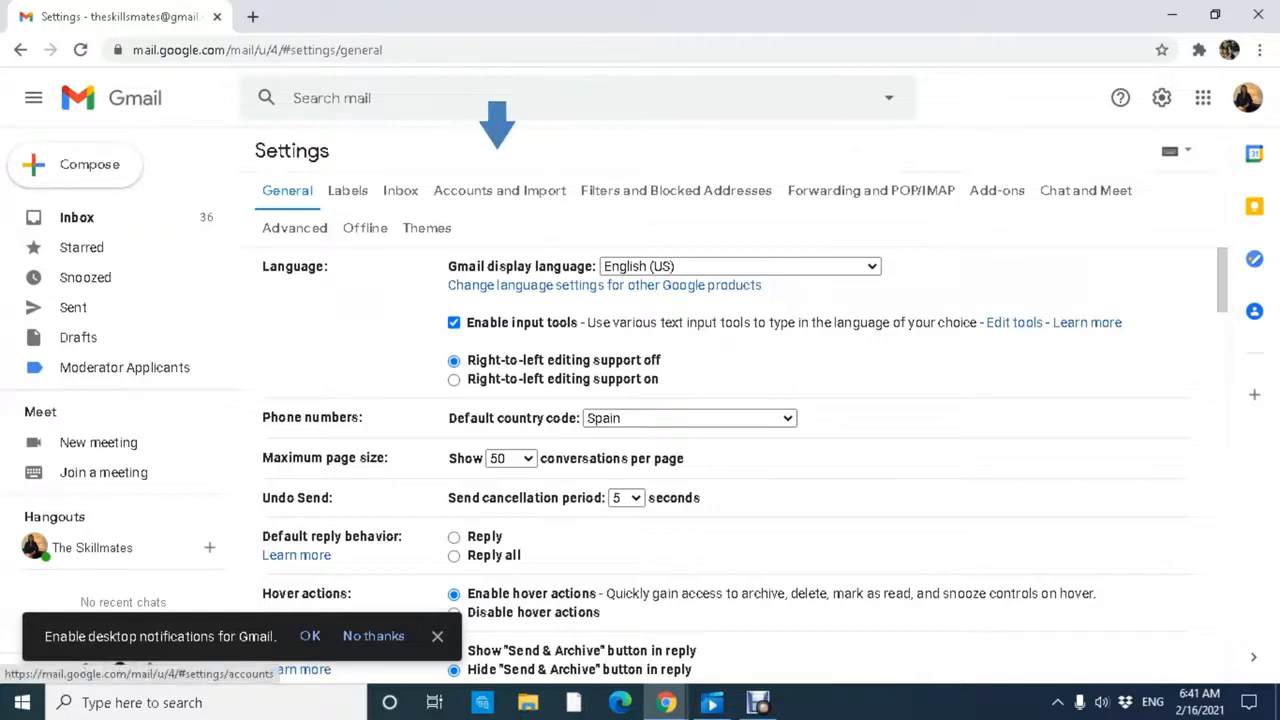
Go to the Accounts and Import settings and review the Grant access to your account section.
click(499, 190)
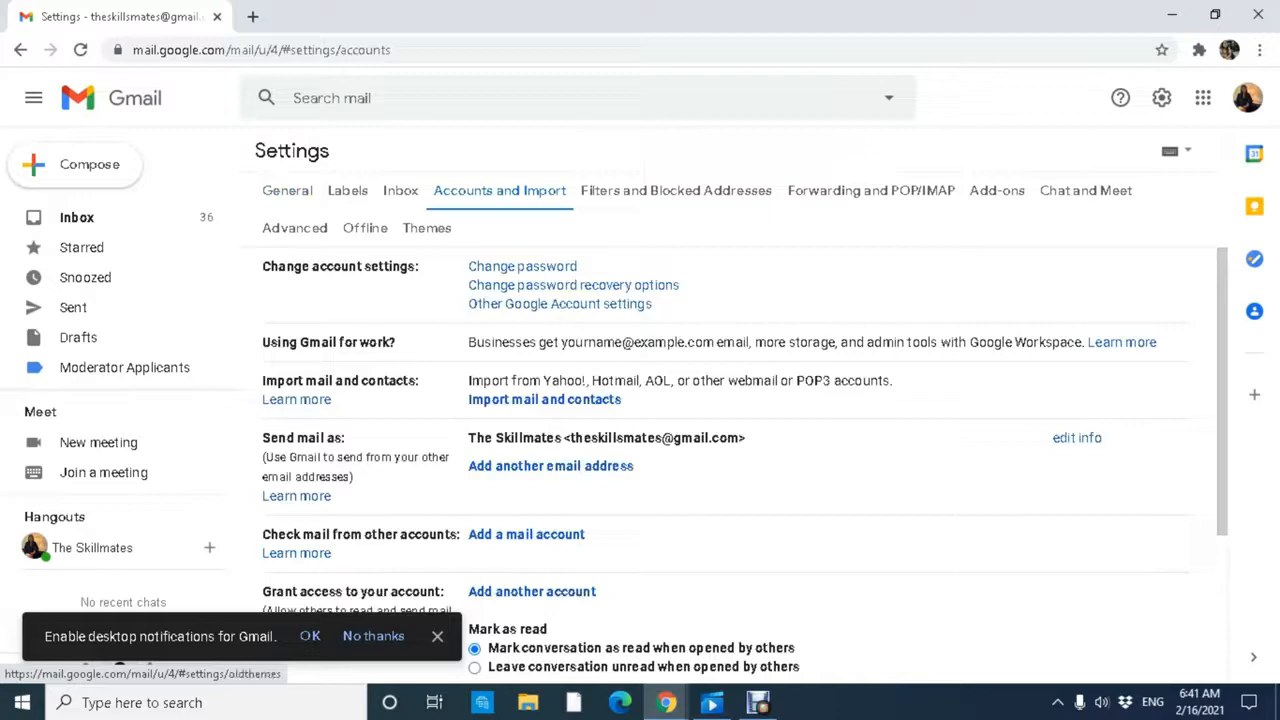
scroll(726, 466, down, 3)
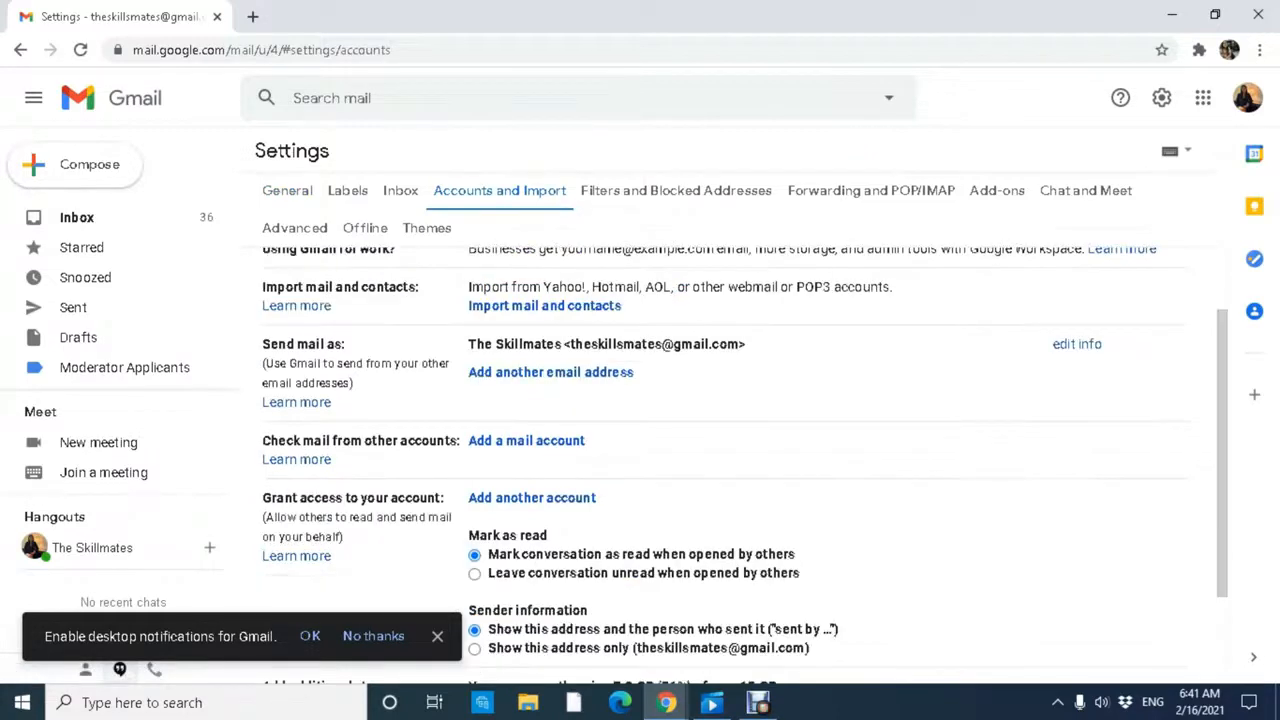
scroll(726, 466, down, 1)
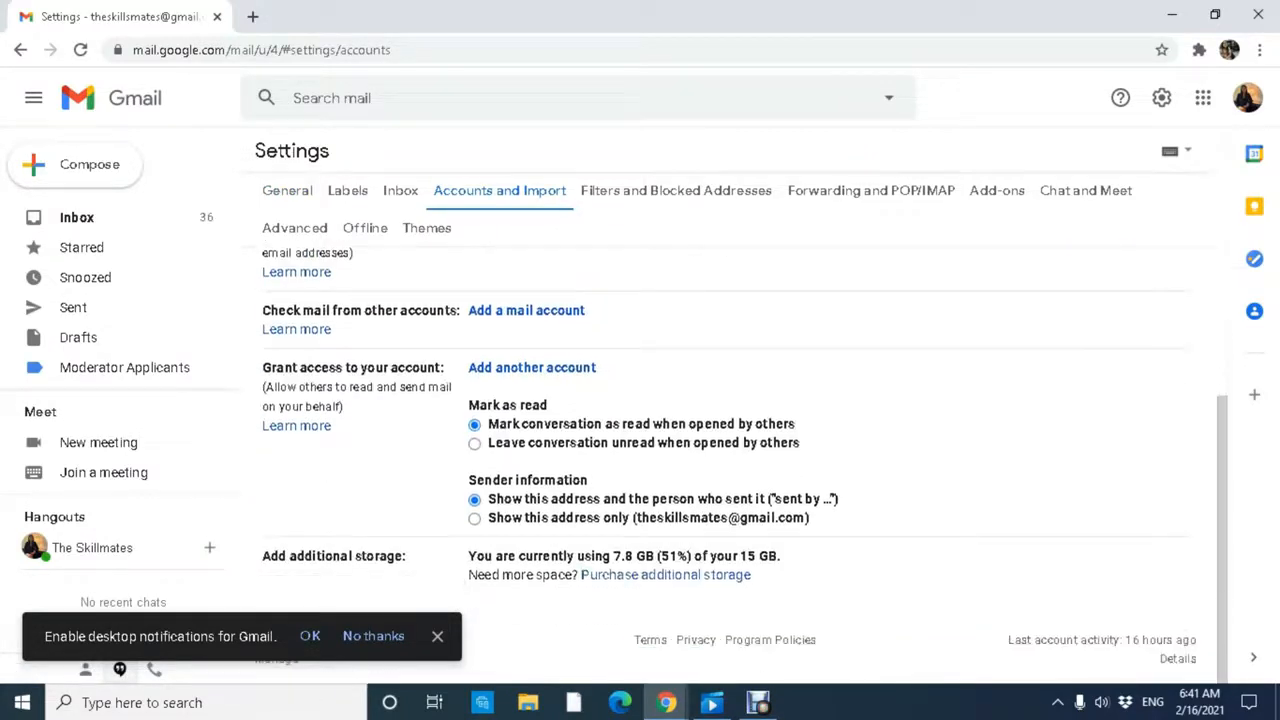
drag(262, 368, 415, 368)
click(390, 370)
click(418, 370)
drag(265, 387, 298, 388)
click(344, 407)
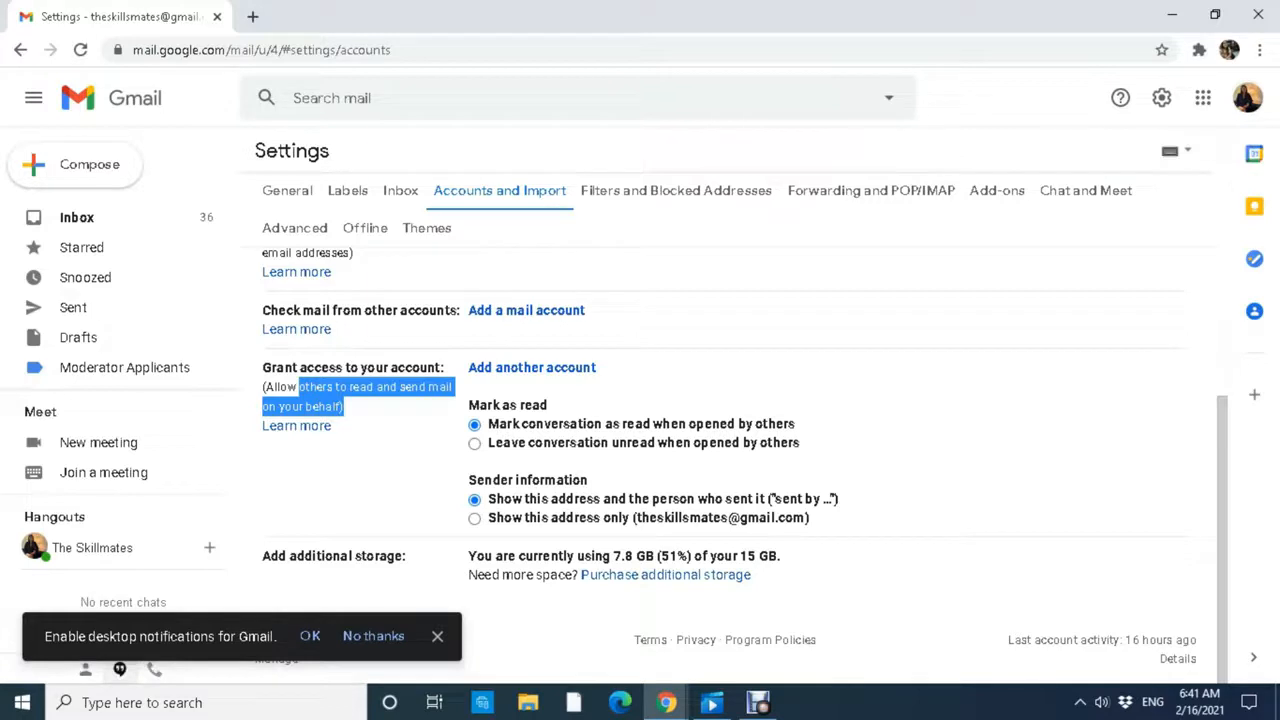
Set delegated access to leave conversations unread when opened by others.
drag(468, 405, 735, 424)
click(478, 425)
click(735, 424)
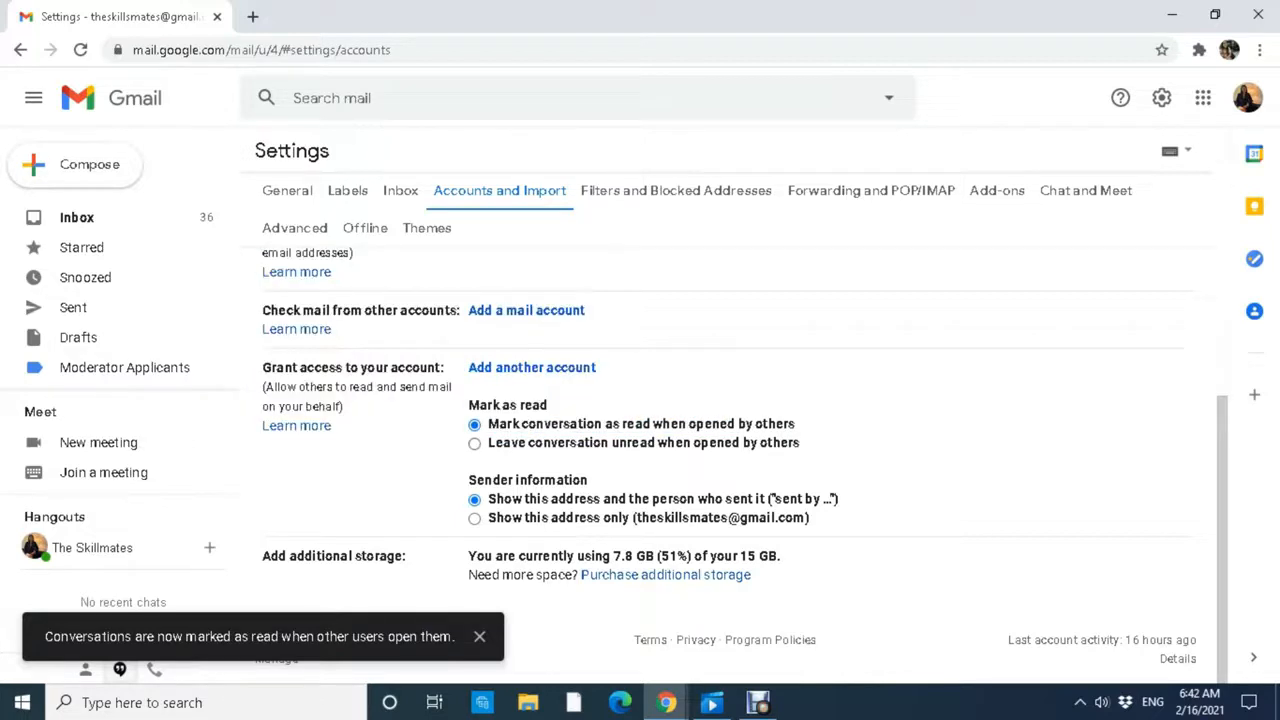
click(475, 443)
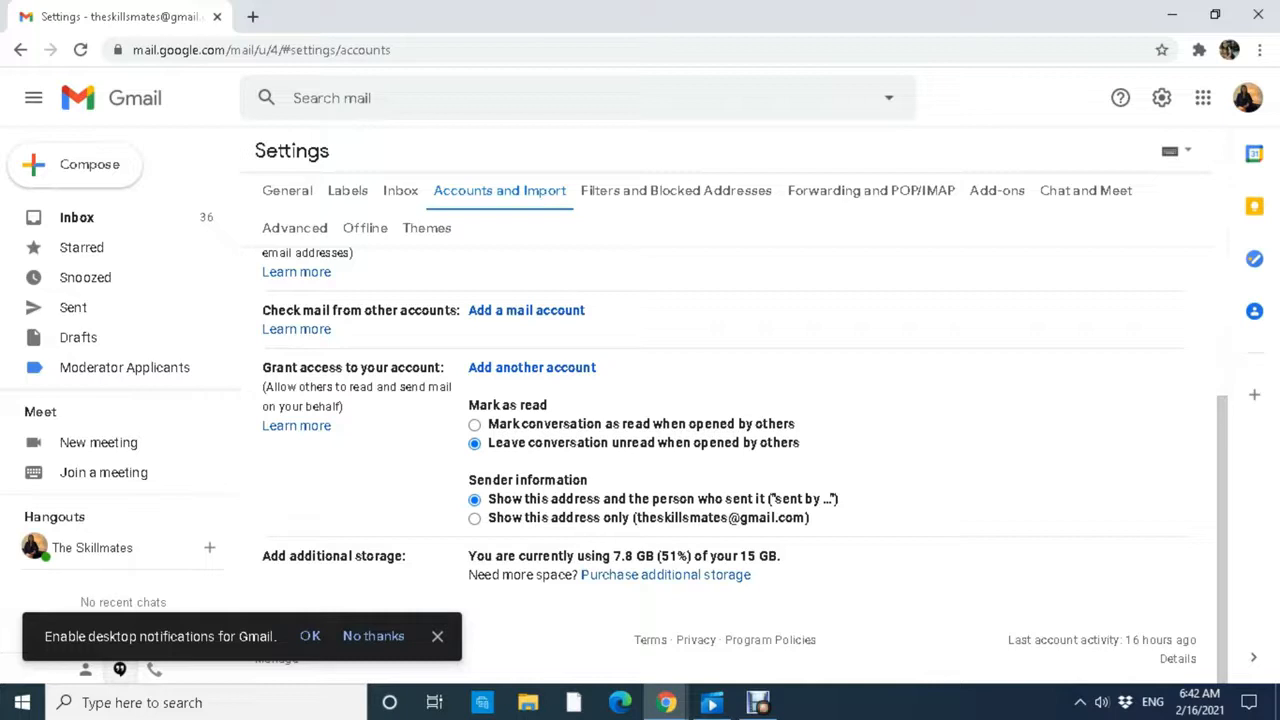
Compare the mark-as-read options and keep 'Leave conversation unread when opened by others'.
click(475, 425)
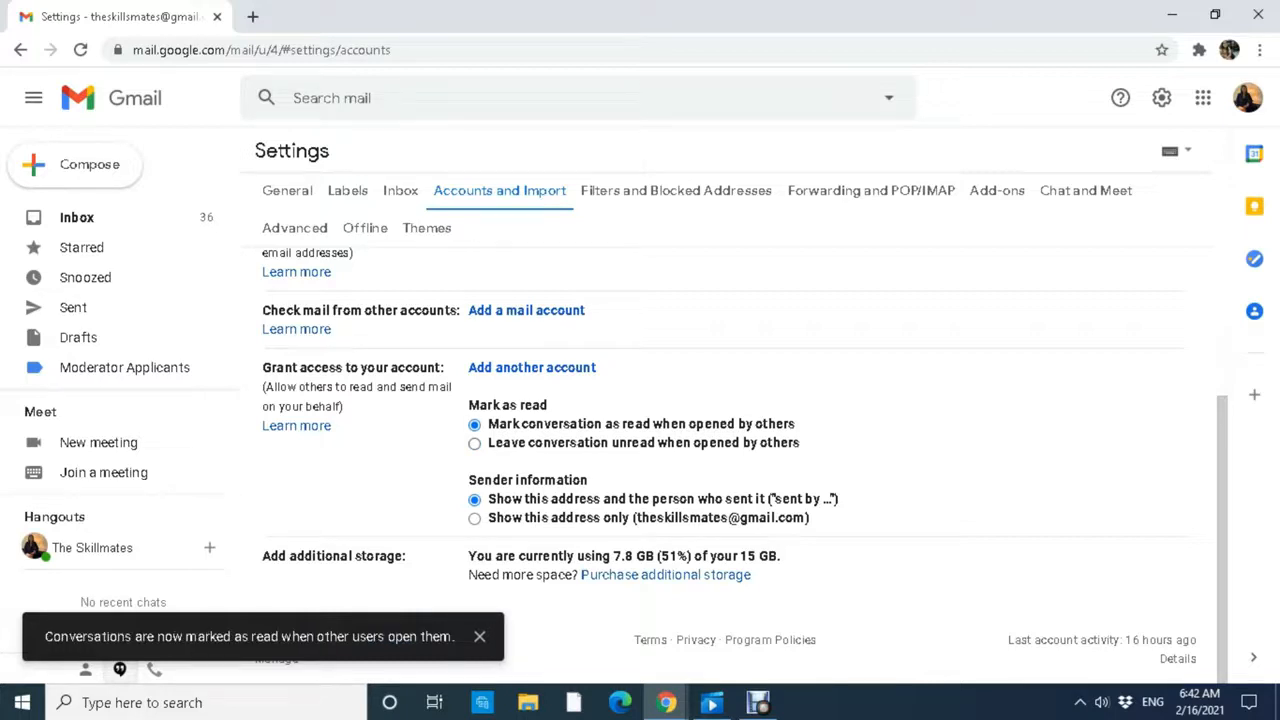
click(475, 444)
drag(511, 443, 744, 443)
drag(743, 443, 608, 445)
click(655, 444)
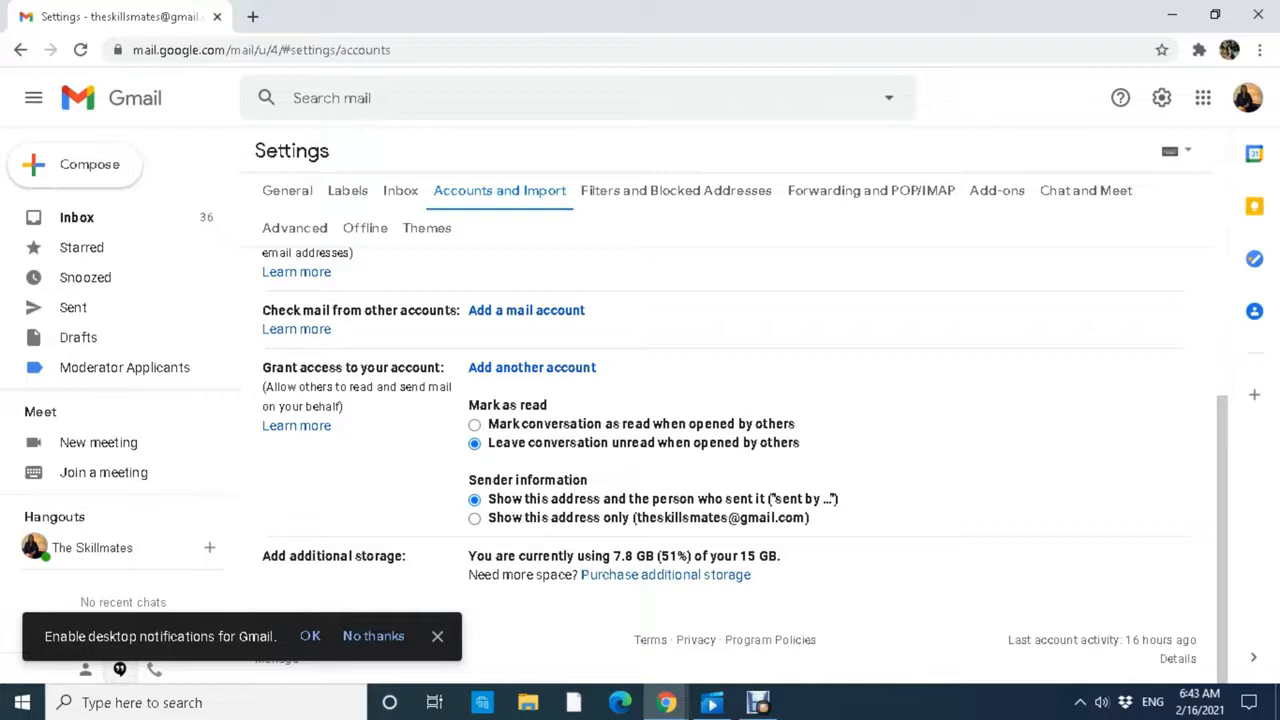
Set Sender information to 'Show this address only' so delegate attribution is hidden.
click(474, 518)
drag(496, 518, 723, 518)
click(740, 518)
click(790, 518)
click(735, 518)
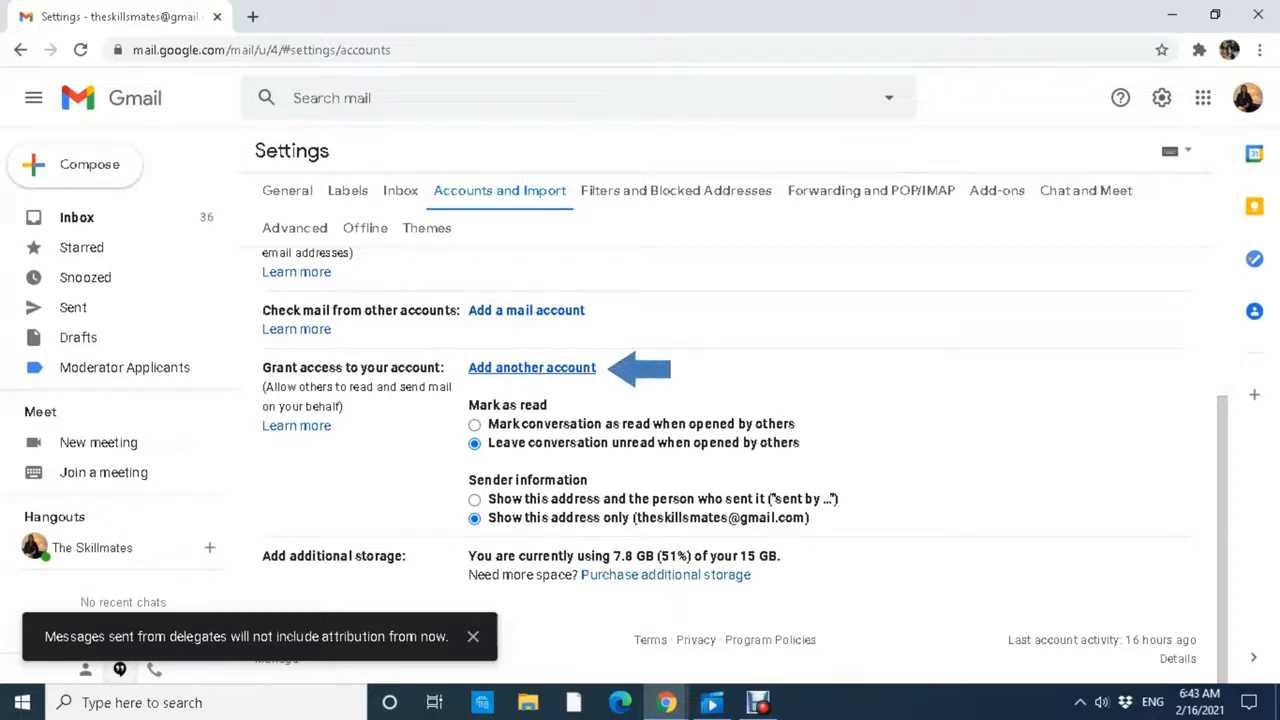
Add the suggested delegate account and send it the access confirmation email.
click(531, 367)
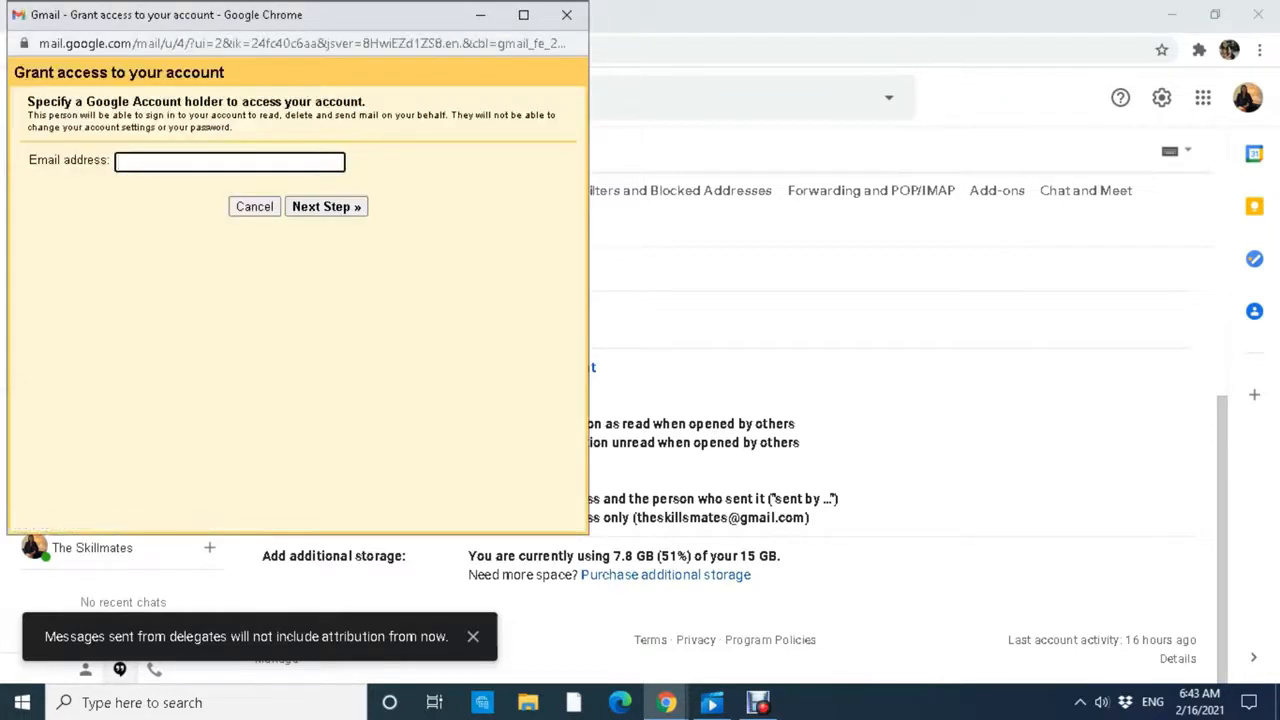
text(s)
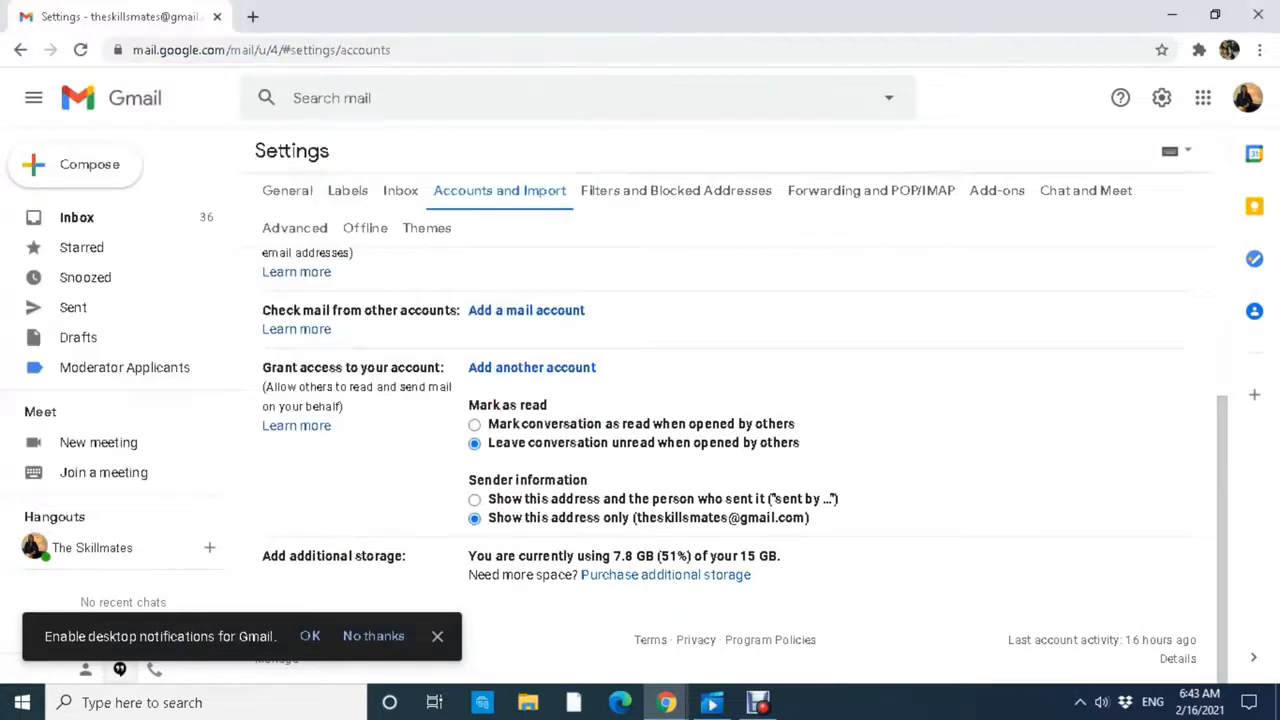
click(531, 367)
text(s)
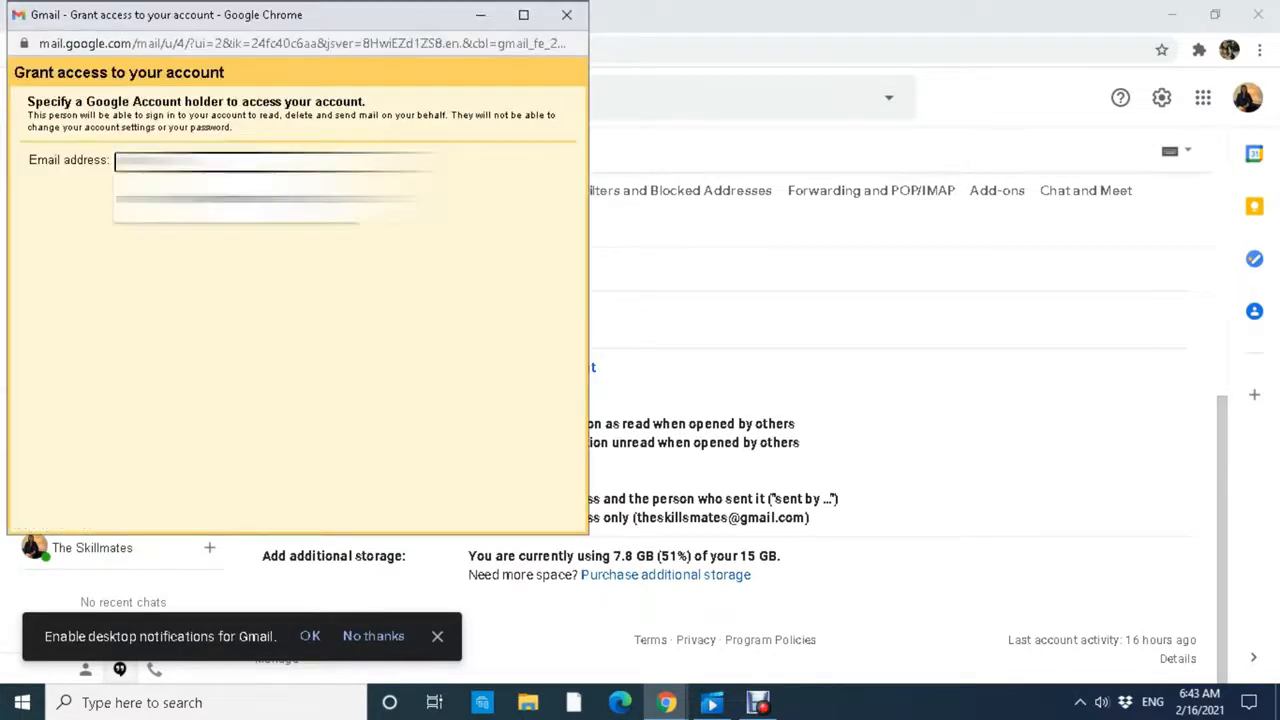
key(Down)
key(Return)
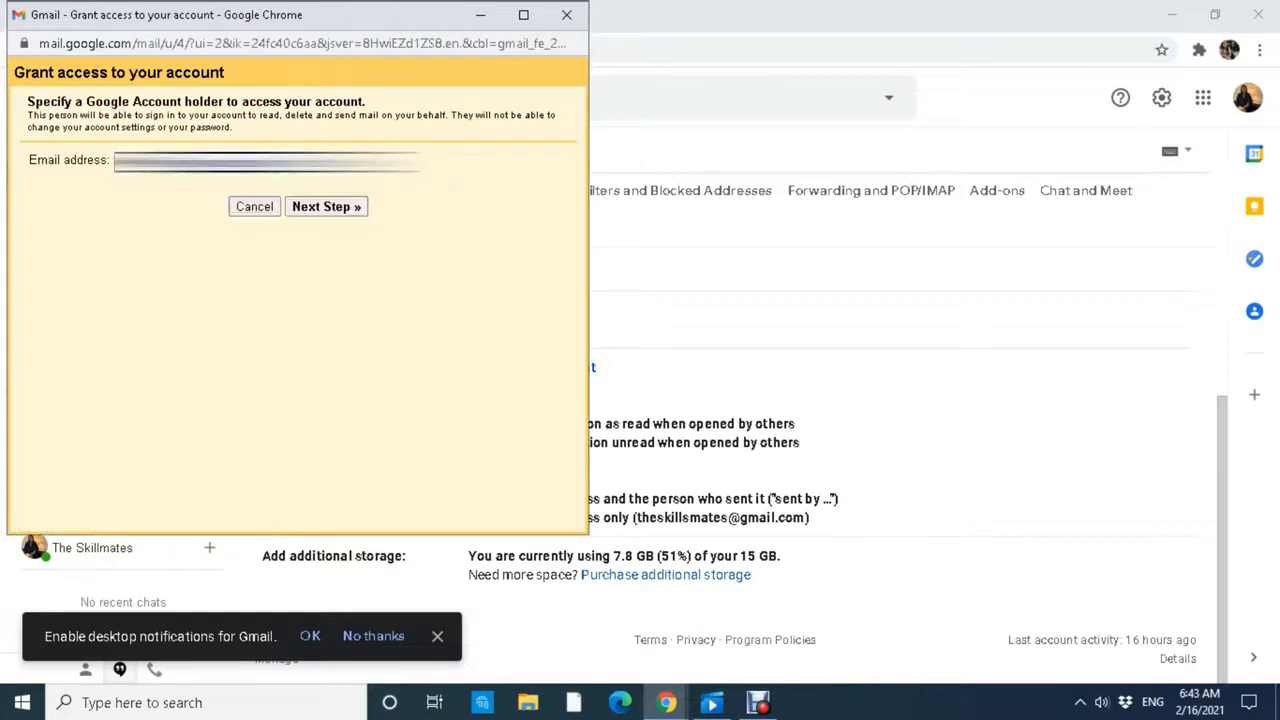
key(Return)
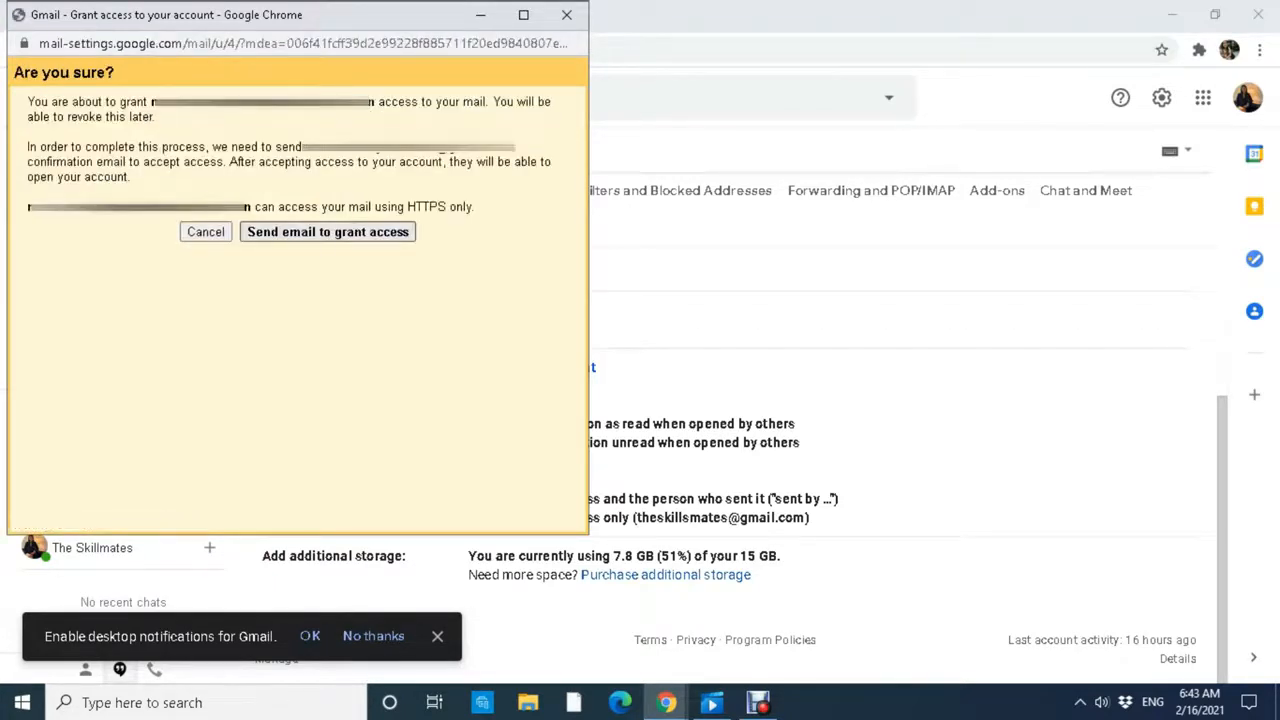
key(Return)
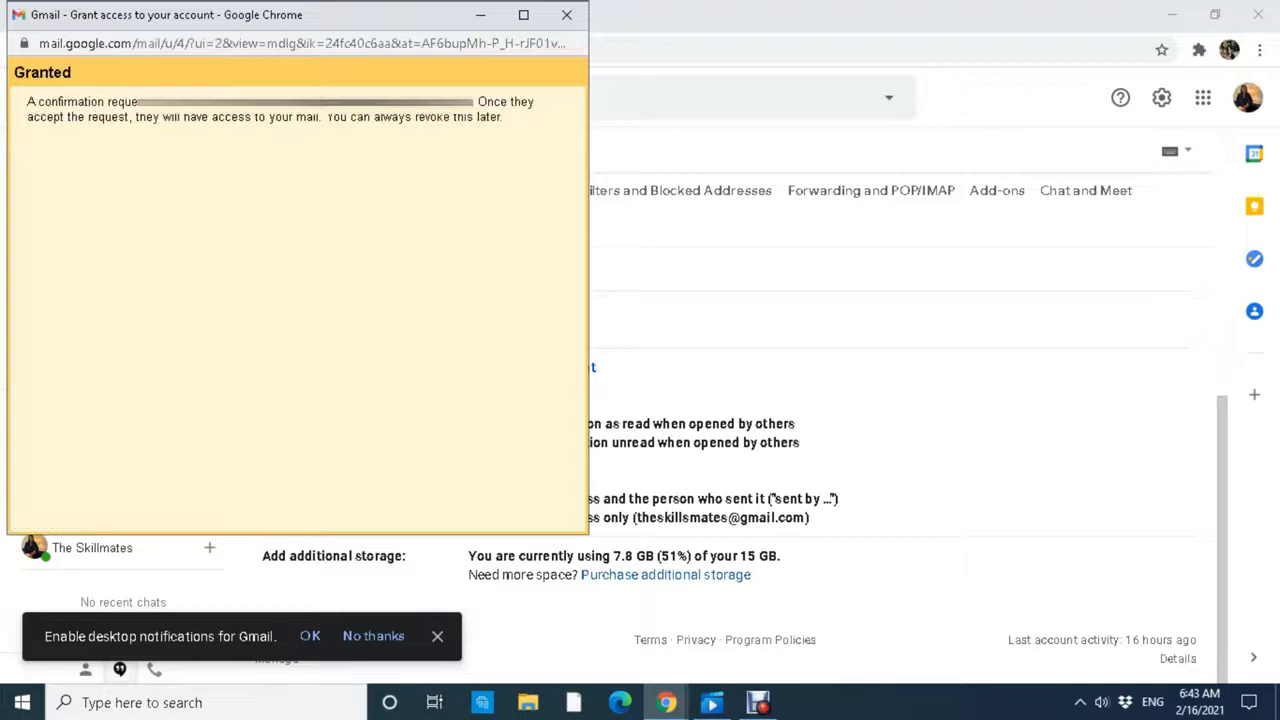
Close the Granted confirmation window and return to the settings page.
drag(208, 102, 374, 117)
click(400, 180)
click(567, 15)
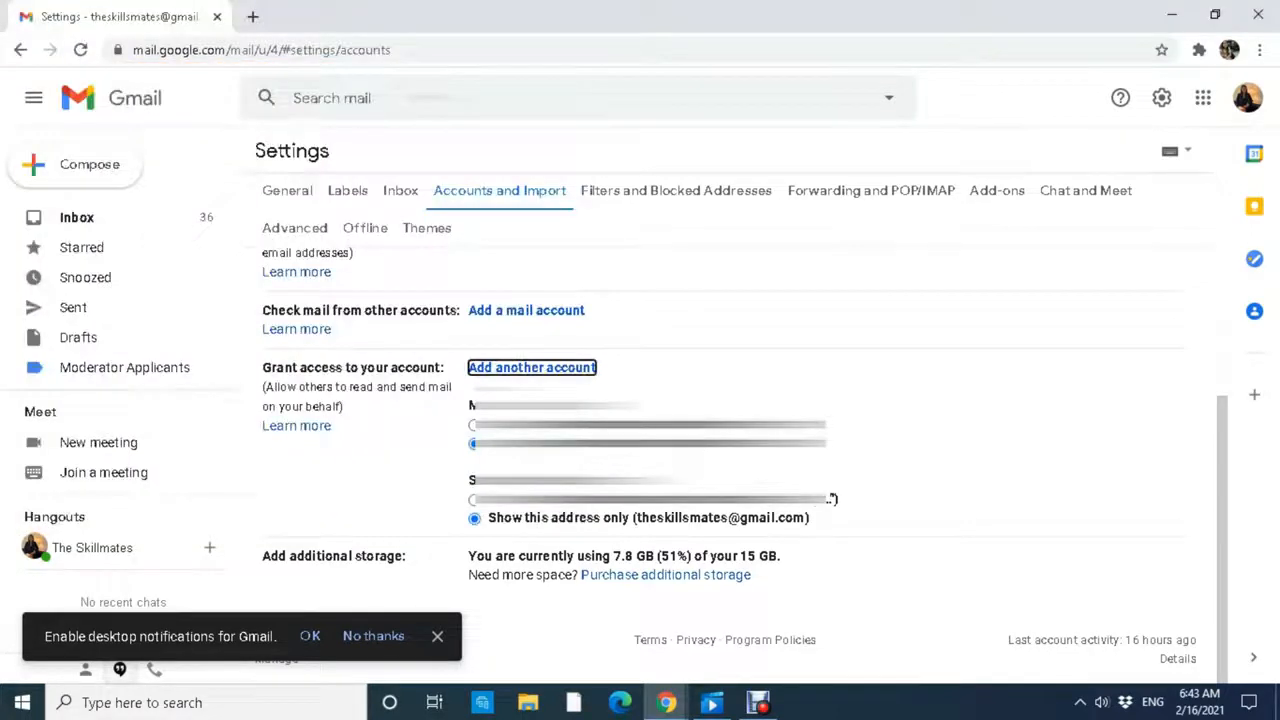
scroll(735, 460, up, 3)
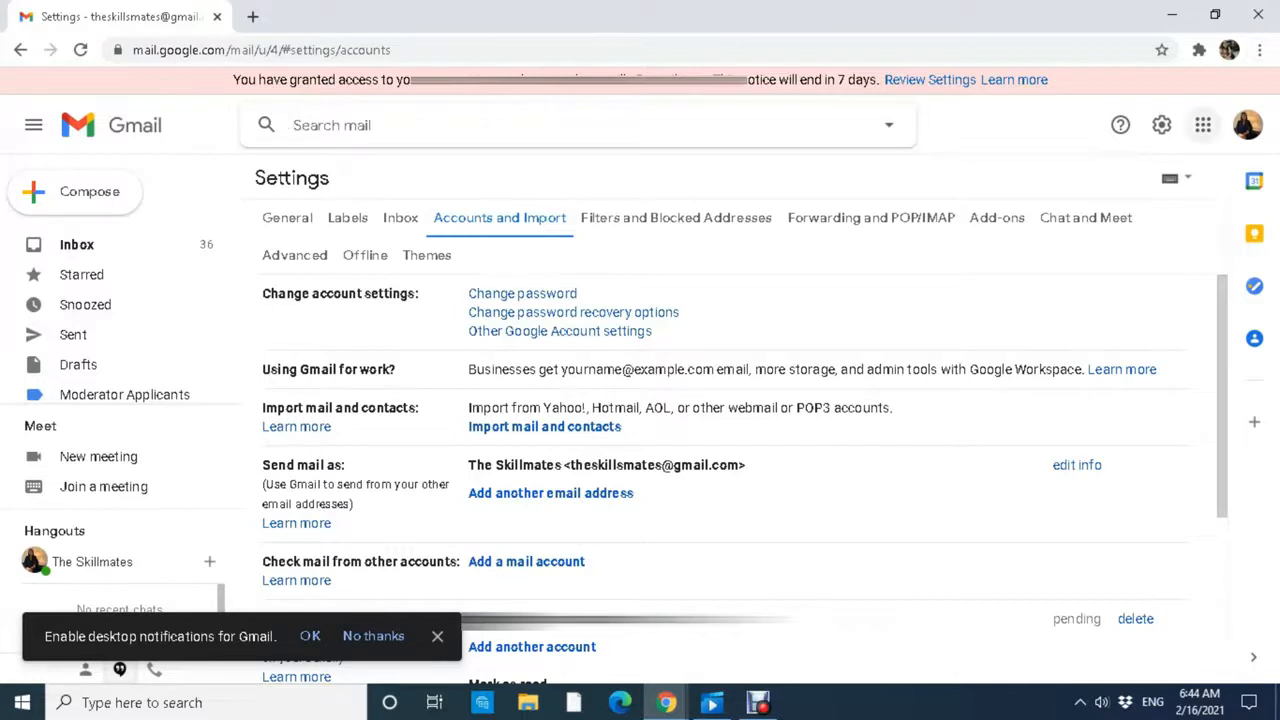
Open Gmail at gmail.com in a new private browsing window as the delegate.
click(1260, 50)
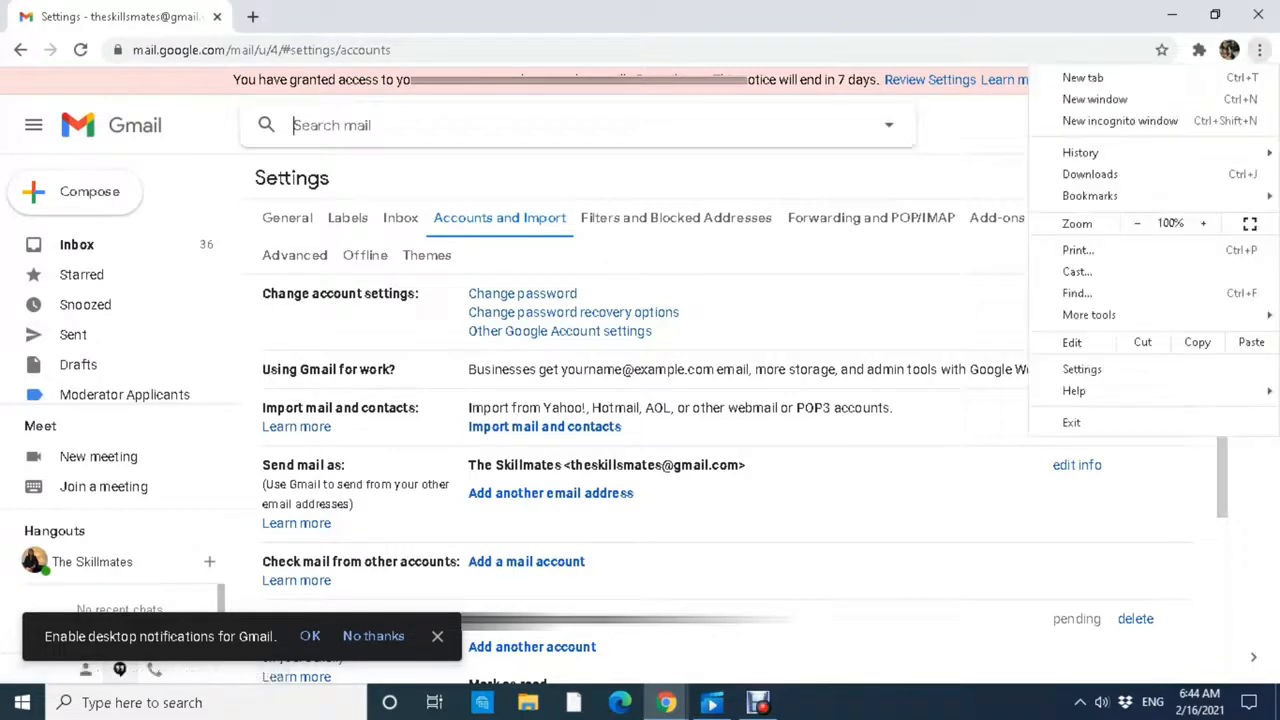
click(1120, 121)
text(gmail.com)
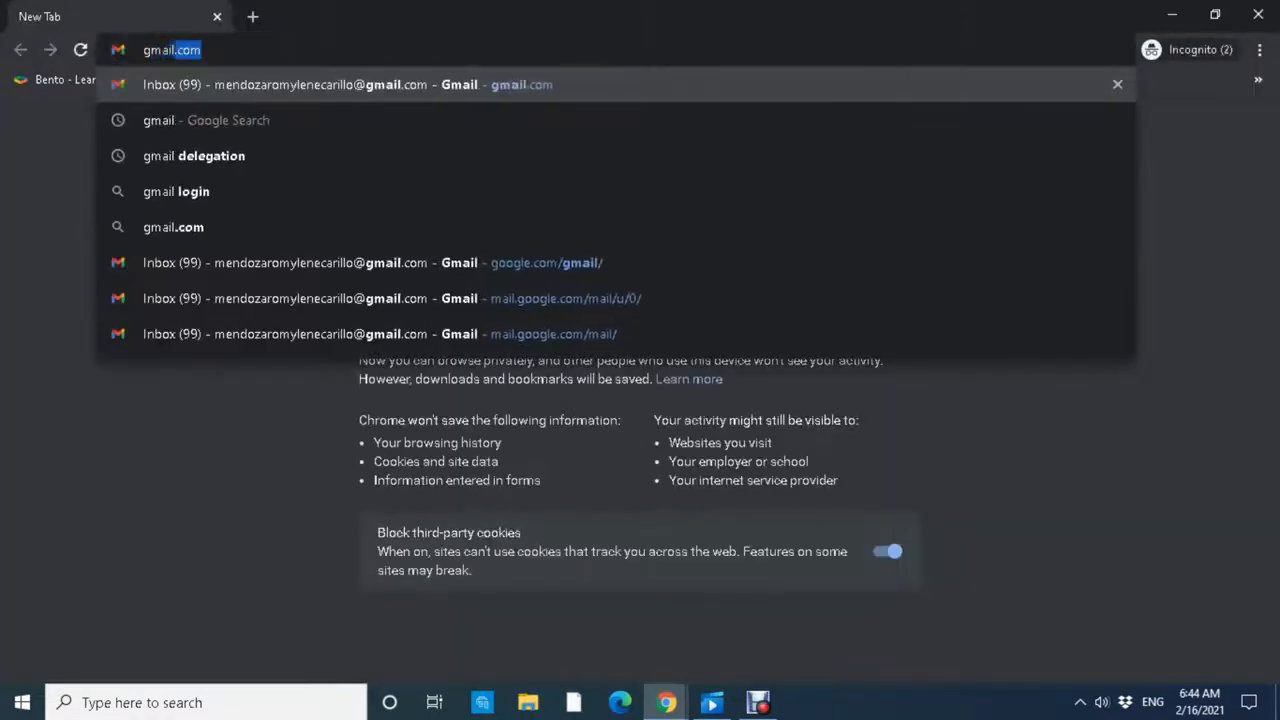
key(Return)
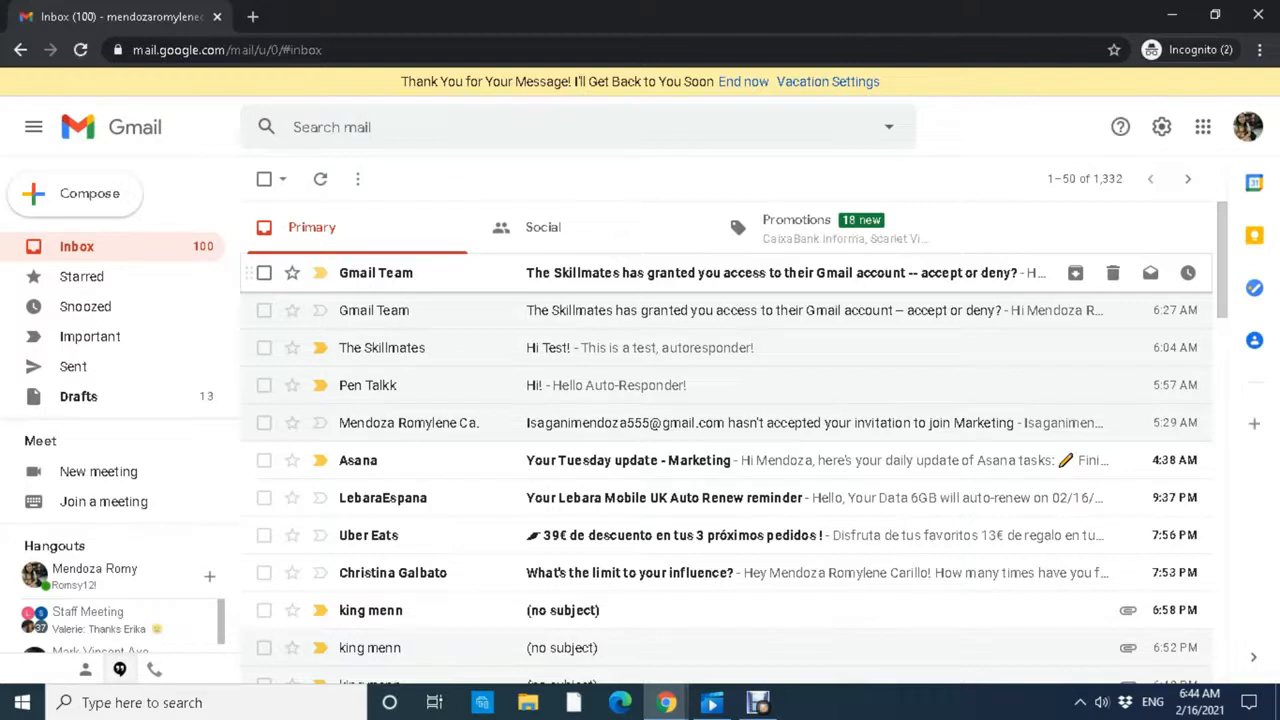
Accept the access invitation from The Skillmates to read and send its mail.
click(700, 272)
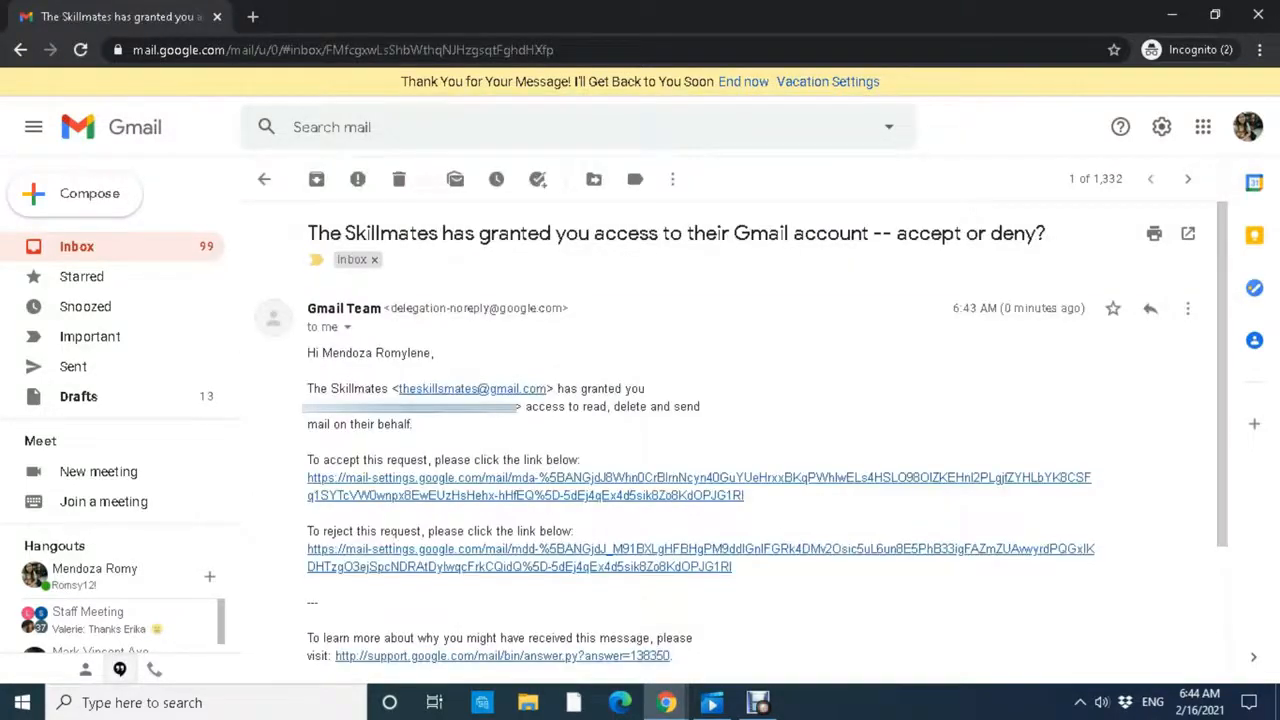
scroll(700, 370, down, 2)
drag(349, 273, 481, 273)
click(482, 274)
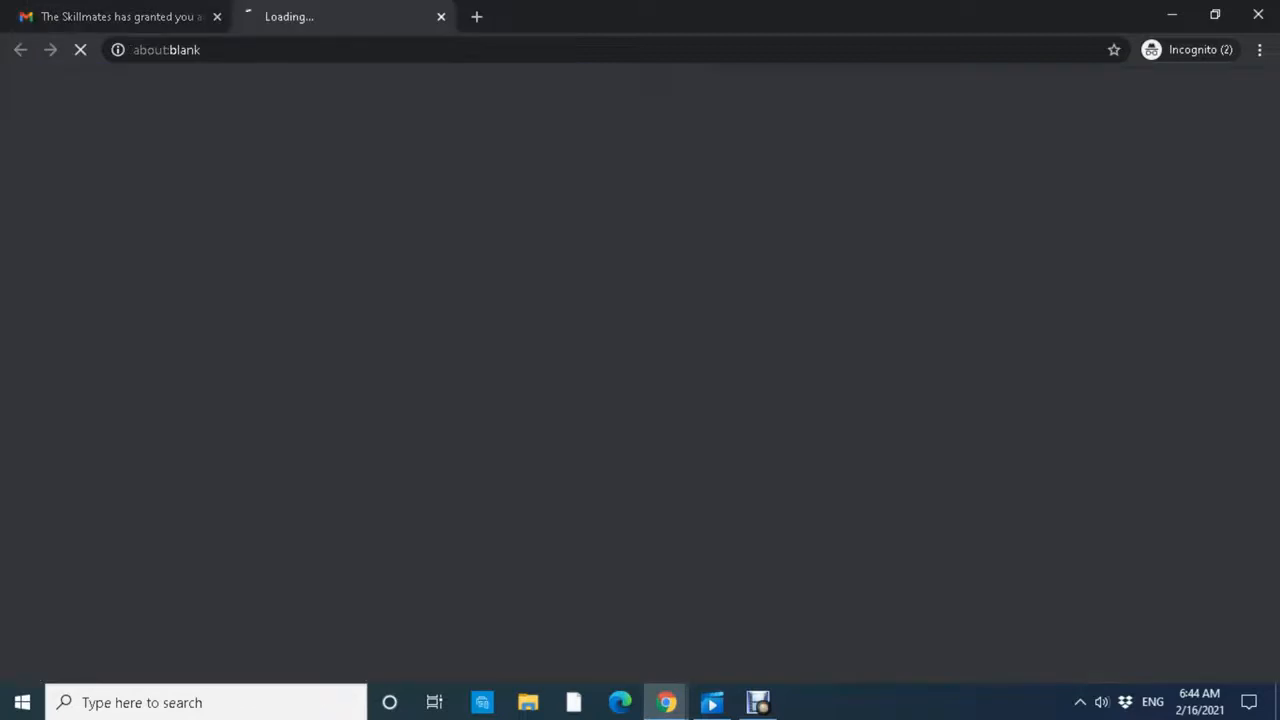
click(500, 291)
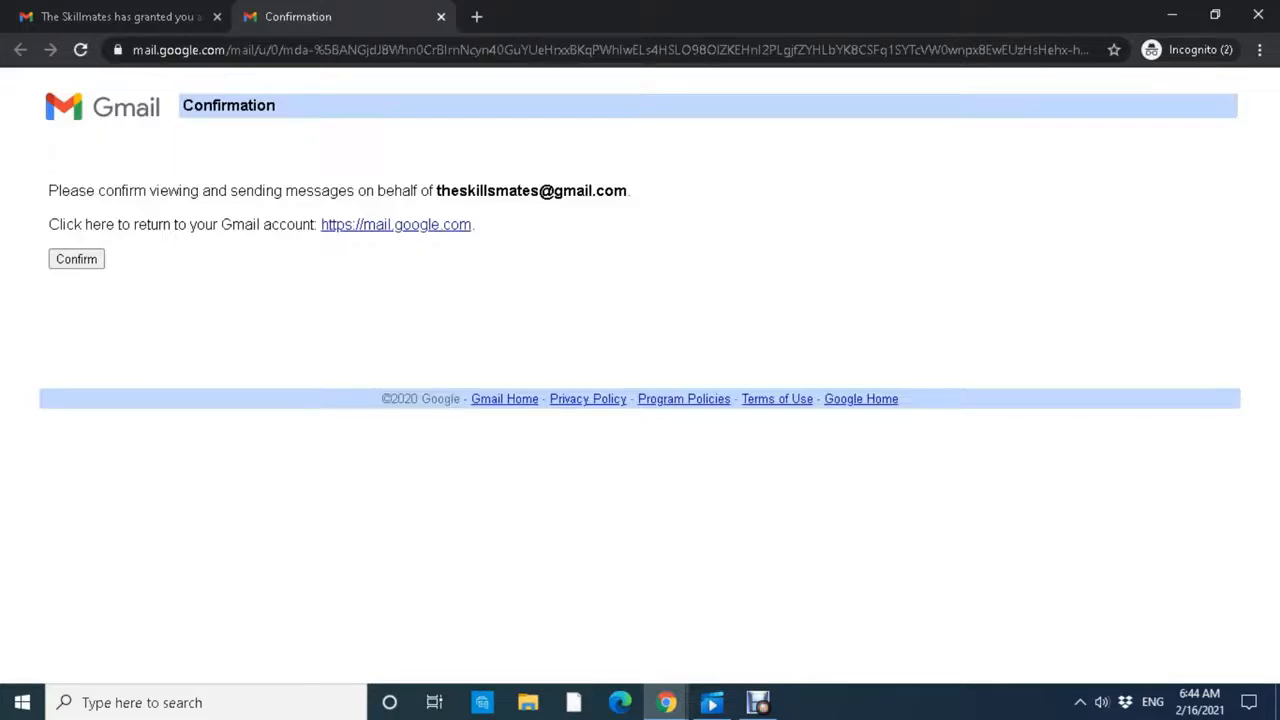
click(76, 259)
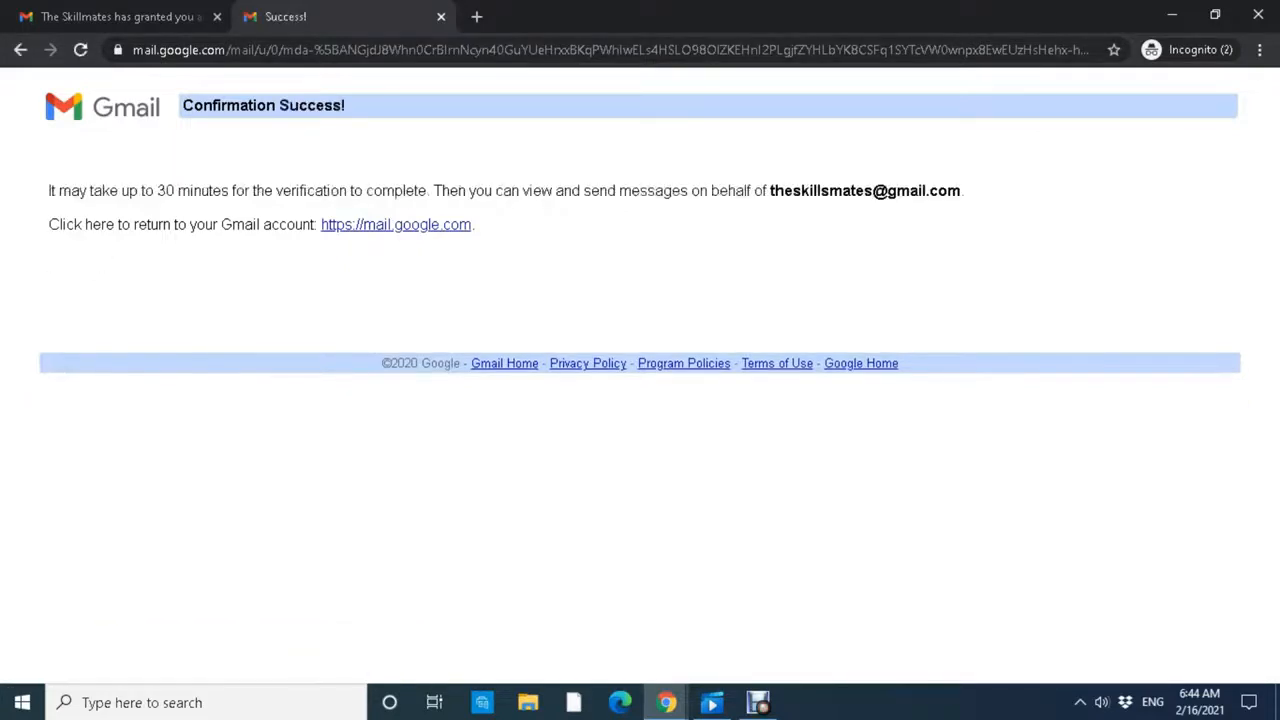
click(441, 16)
Reload Gmail, return to the inbox, and bring up the account menu.
click(80, 49)
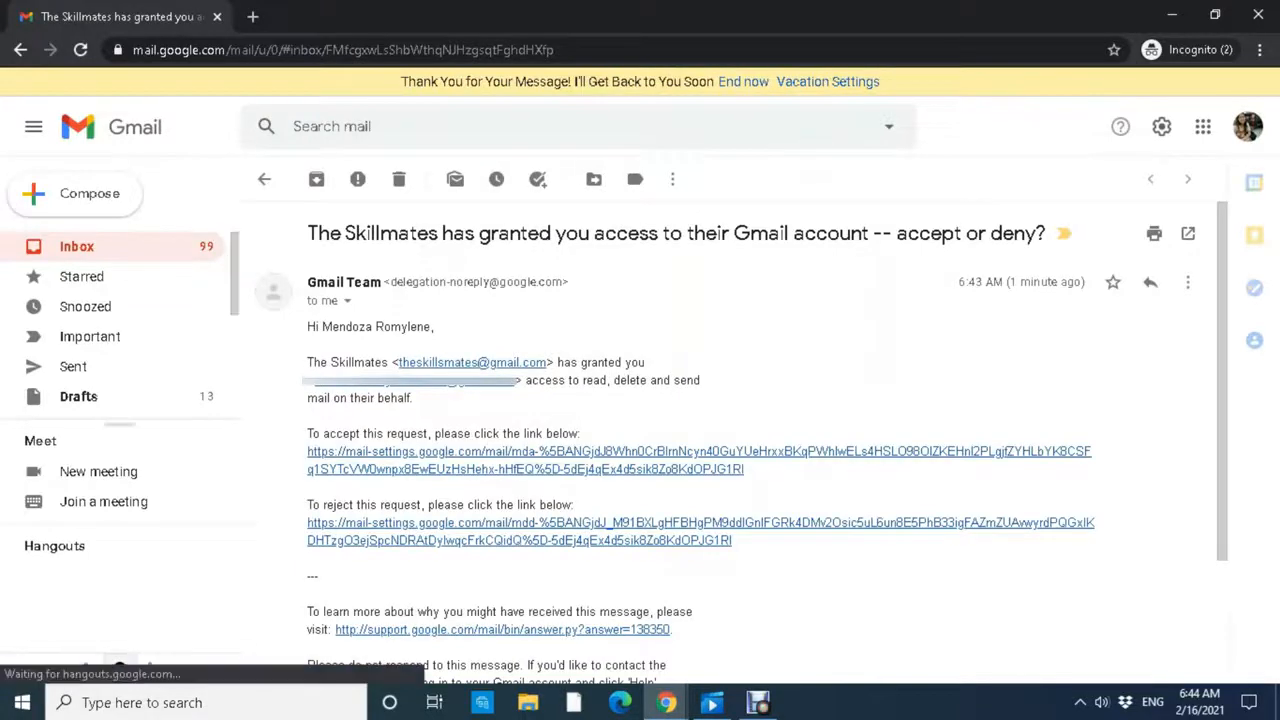
click(77, 247)
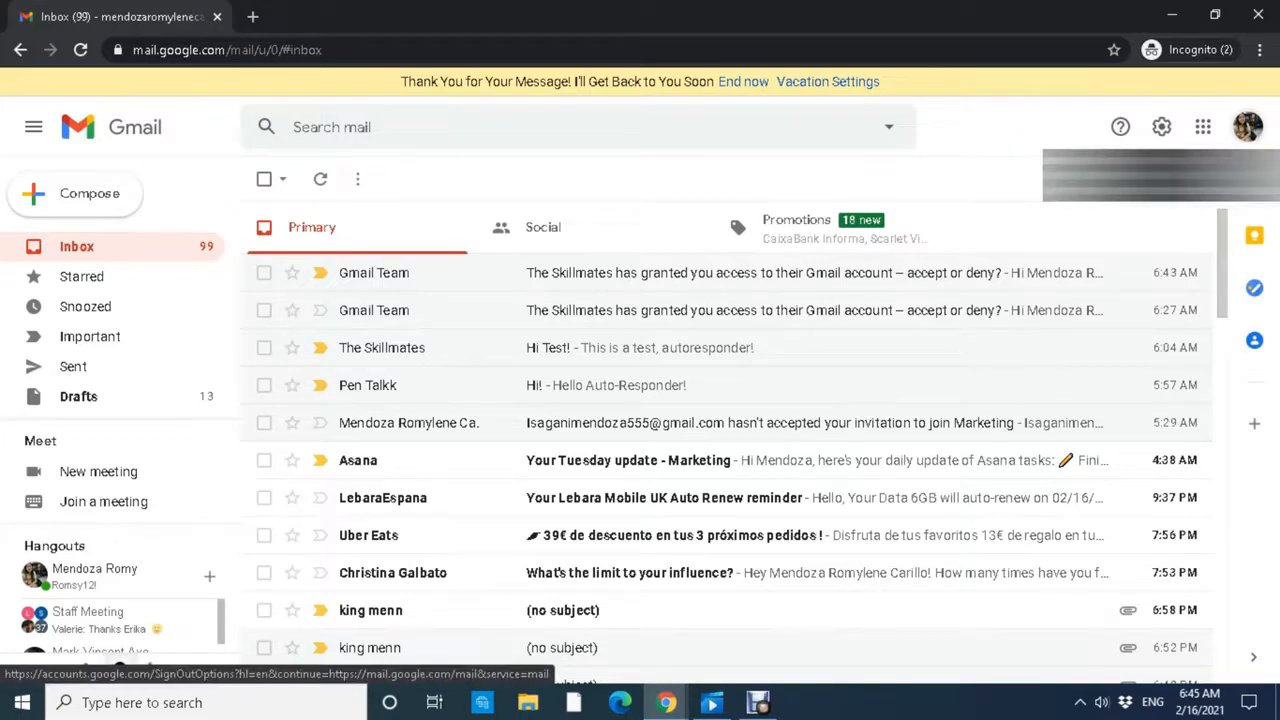
click(1247, 127)
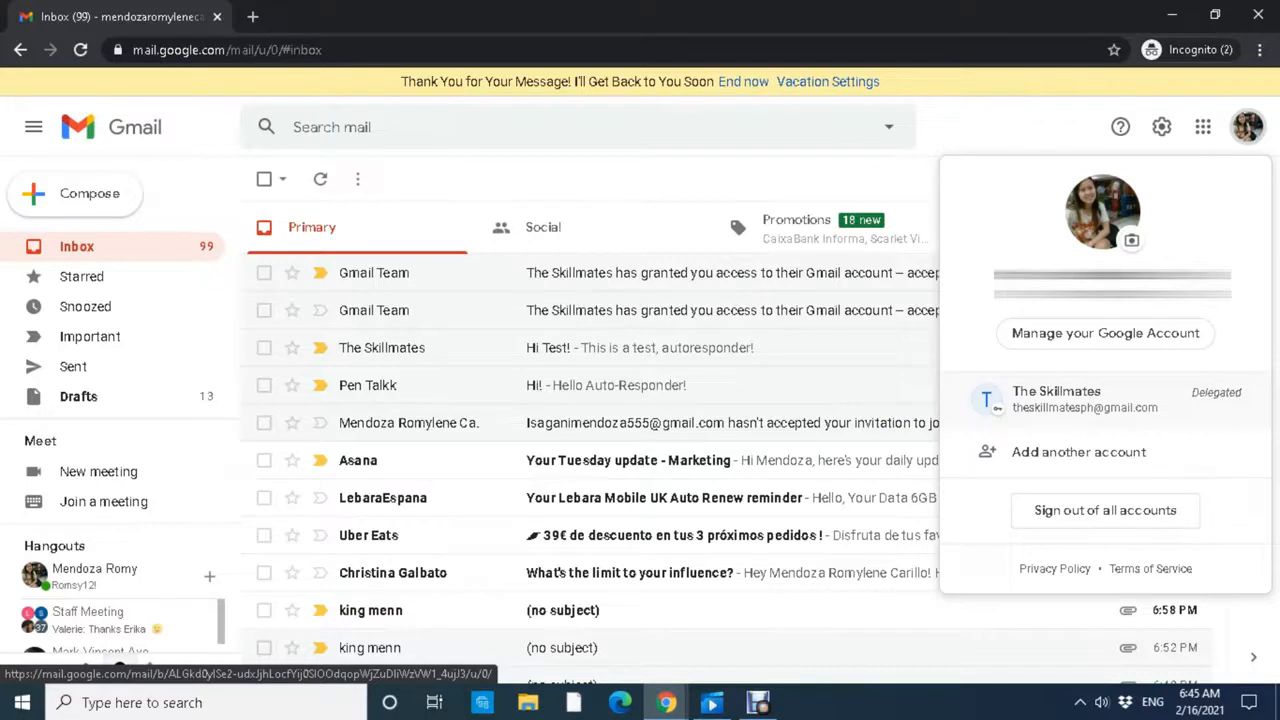
Open The Skillmates (Delegated) mailbox in a new tab and view the email titled 123.
click(1056, 398)
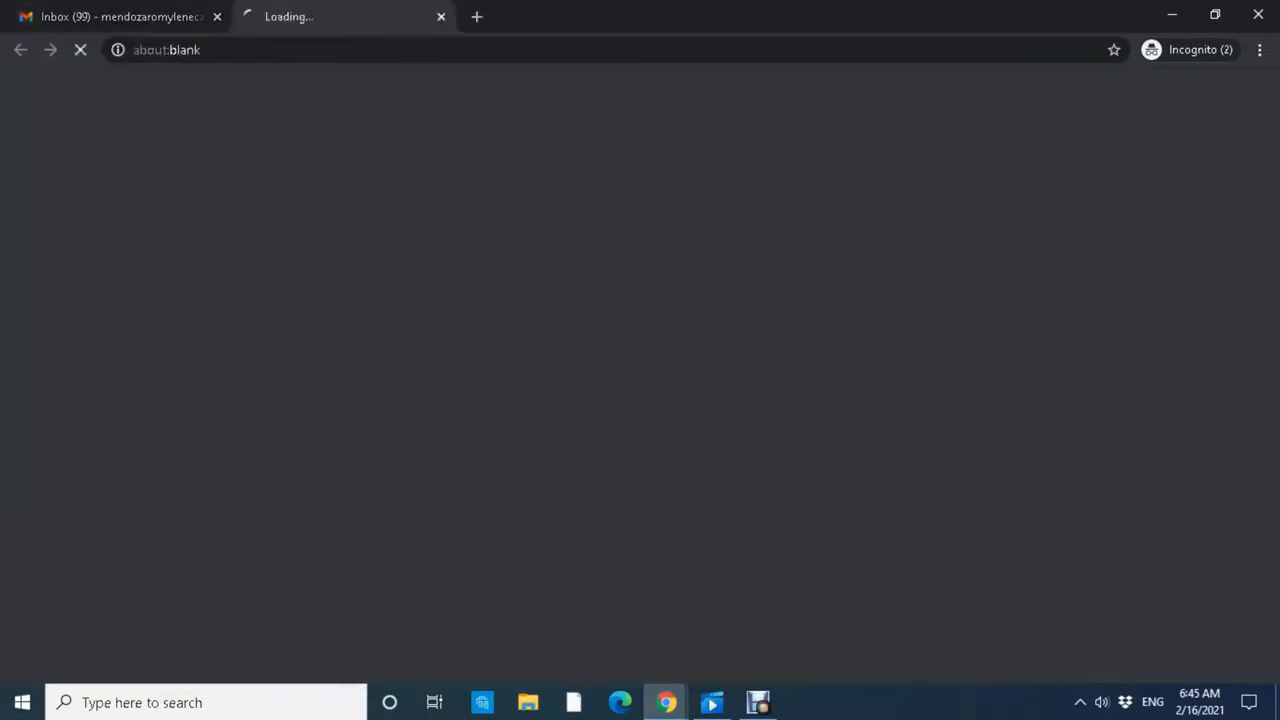
scroll(752, 246, down, 14)
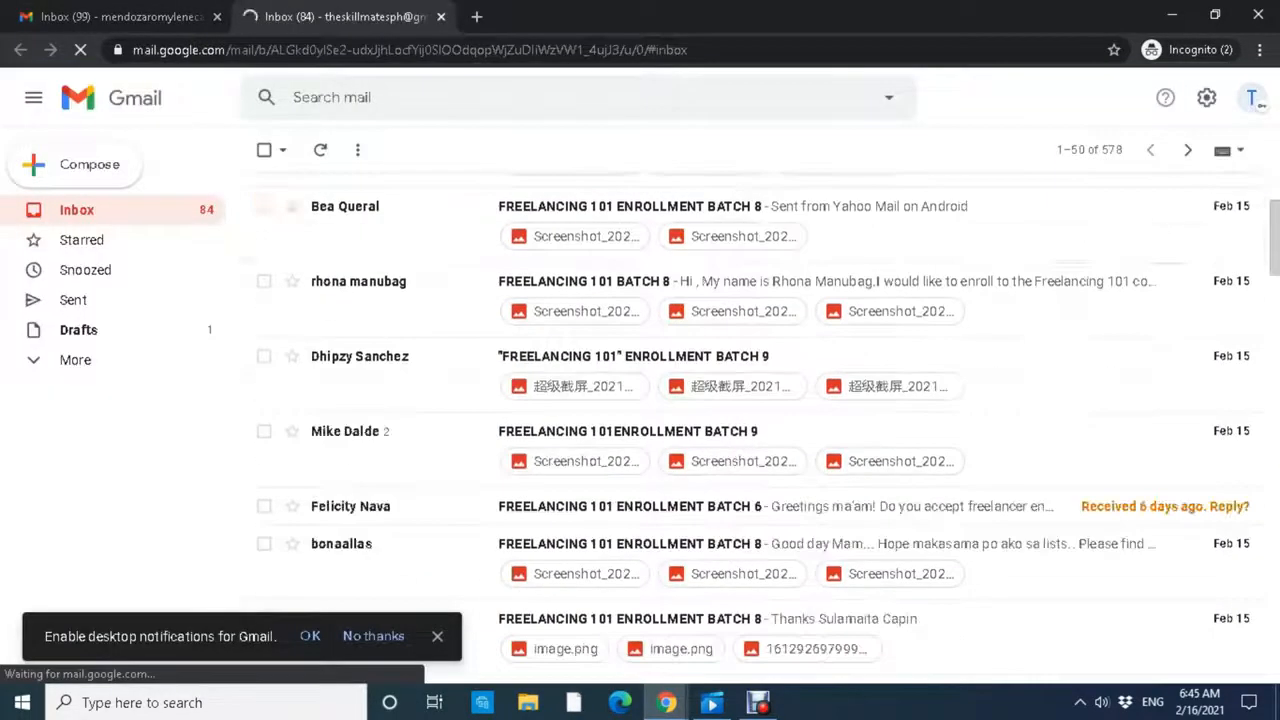
scroll(752, 246, up, 5)
scroll(752, 400, up, 4)
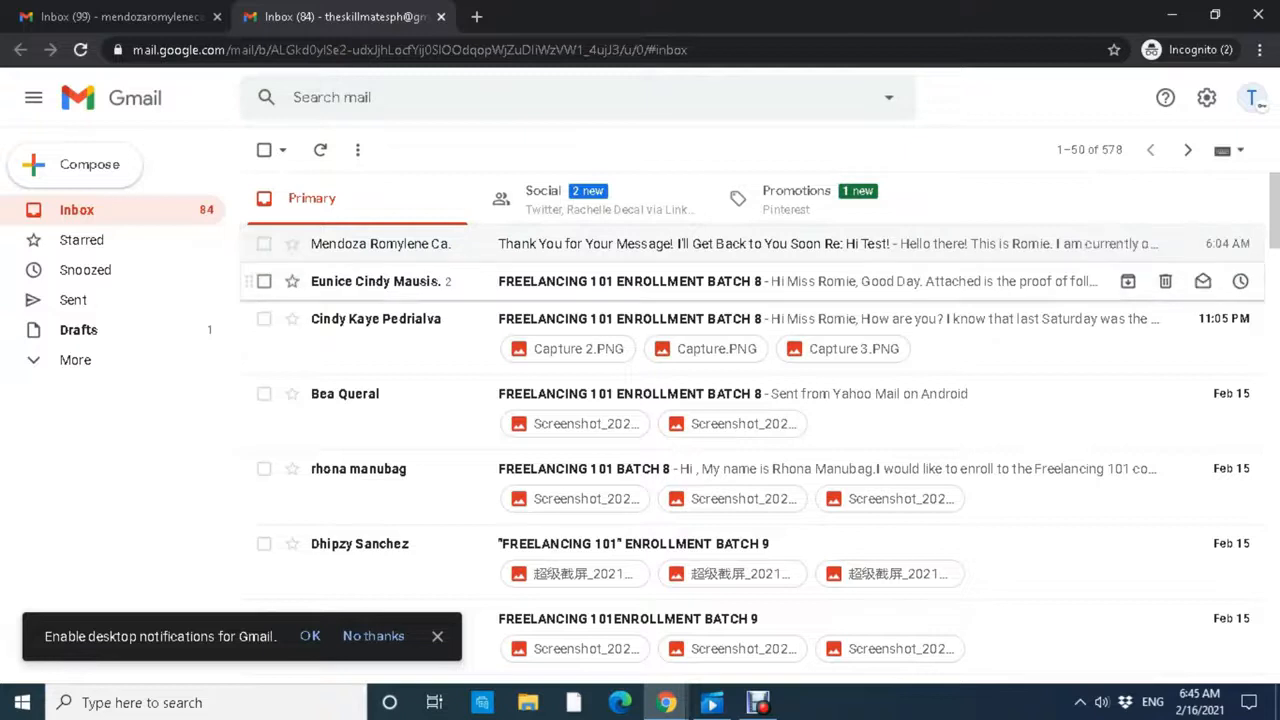
scroll(700, 430, down, 10)
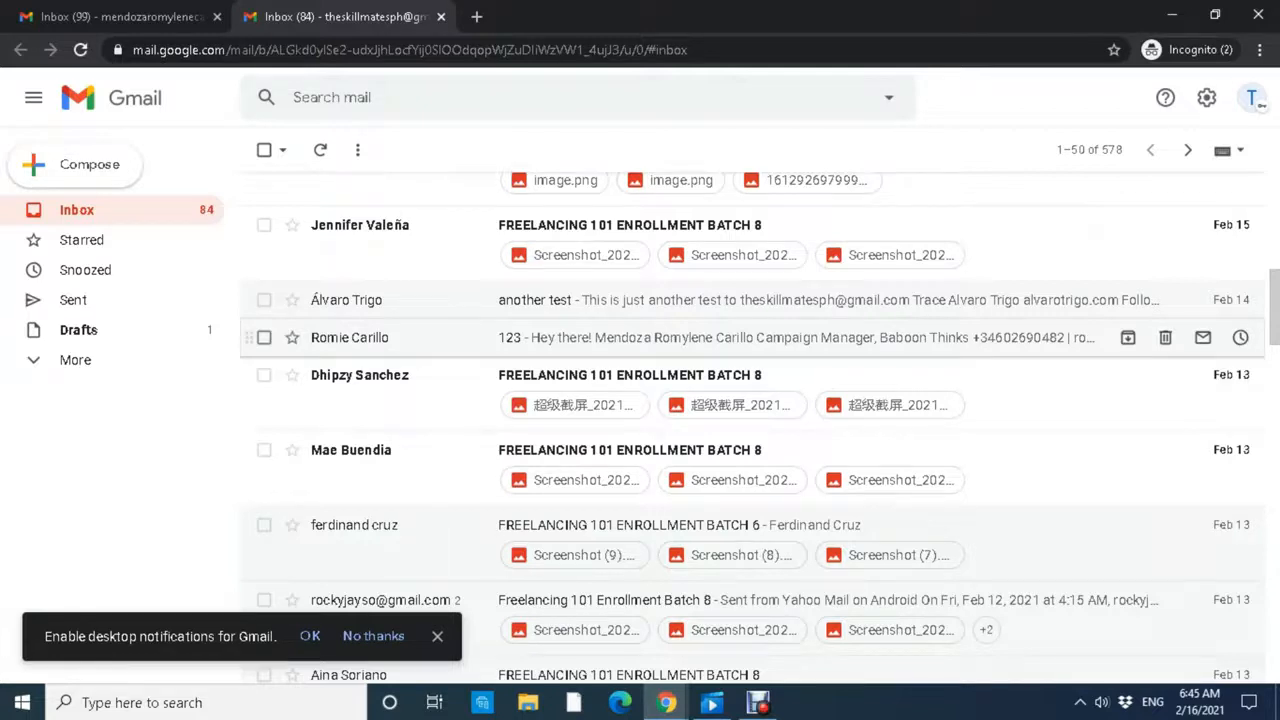
click(540, 345)
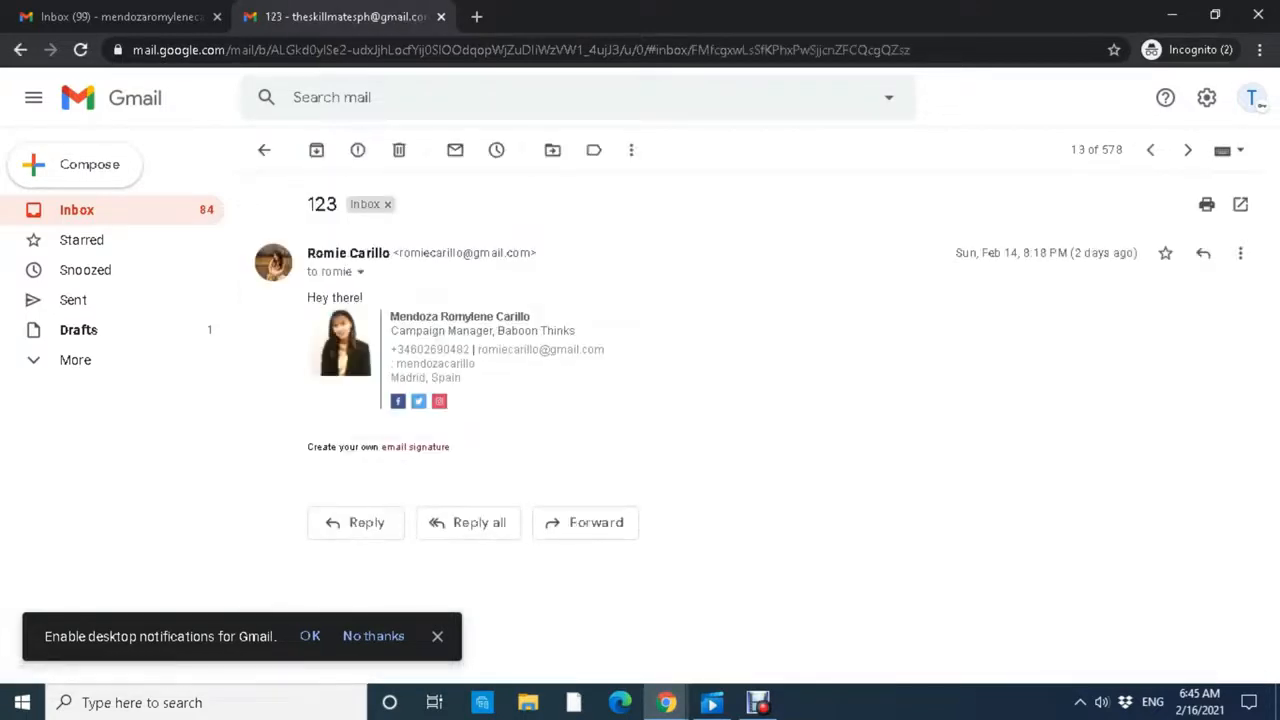
Start a message from The Skillmates and address it to the third Gmail account.
click(362, 522)
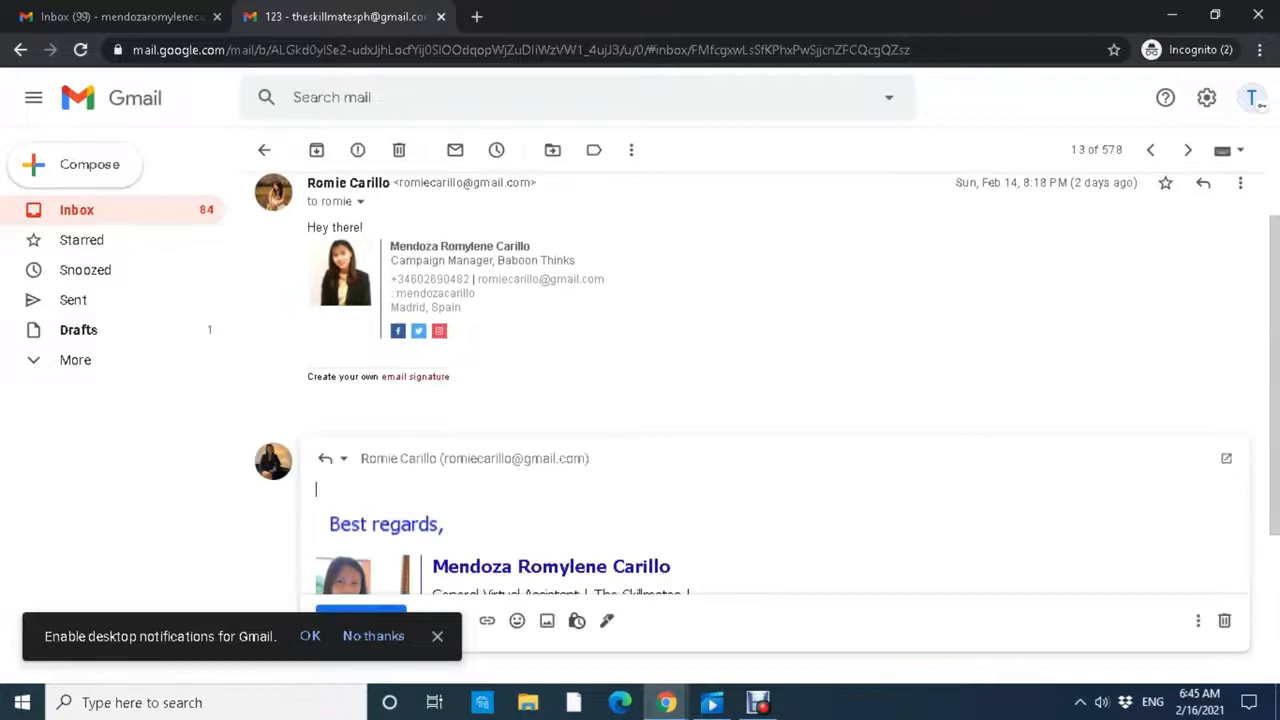
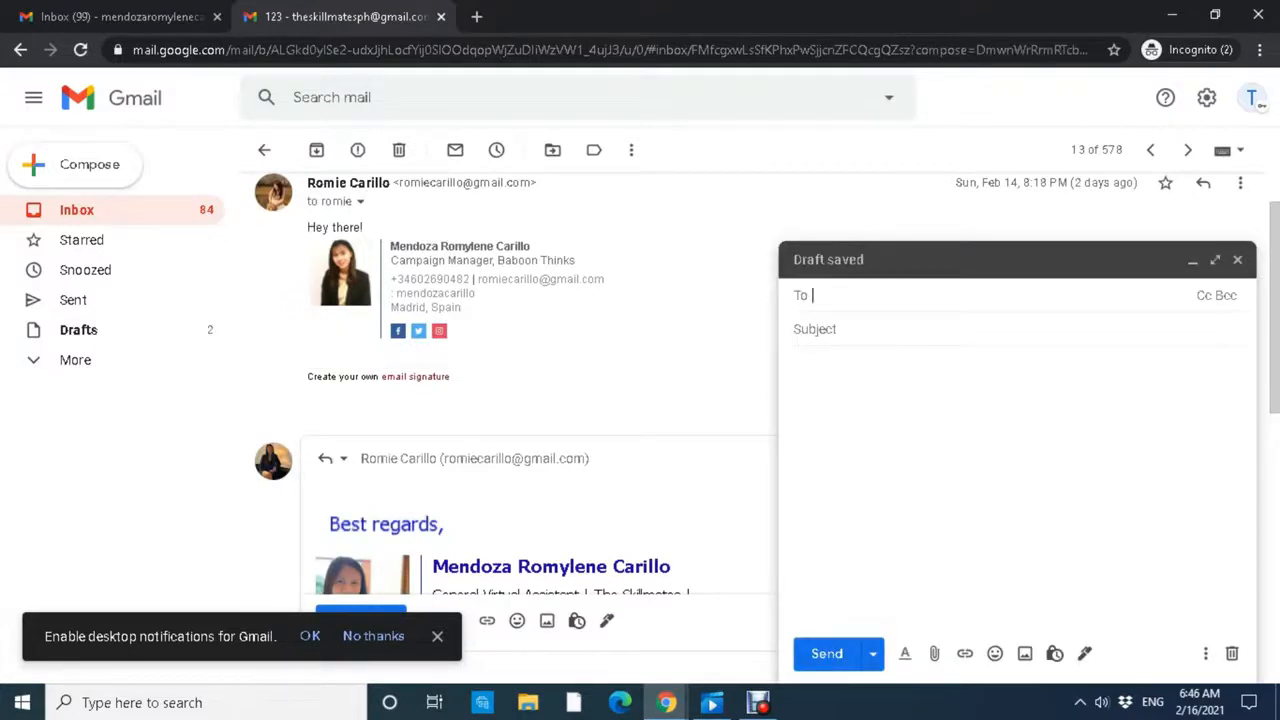
click(796, 363)
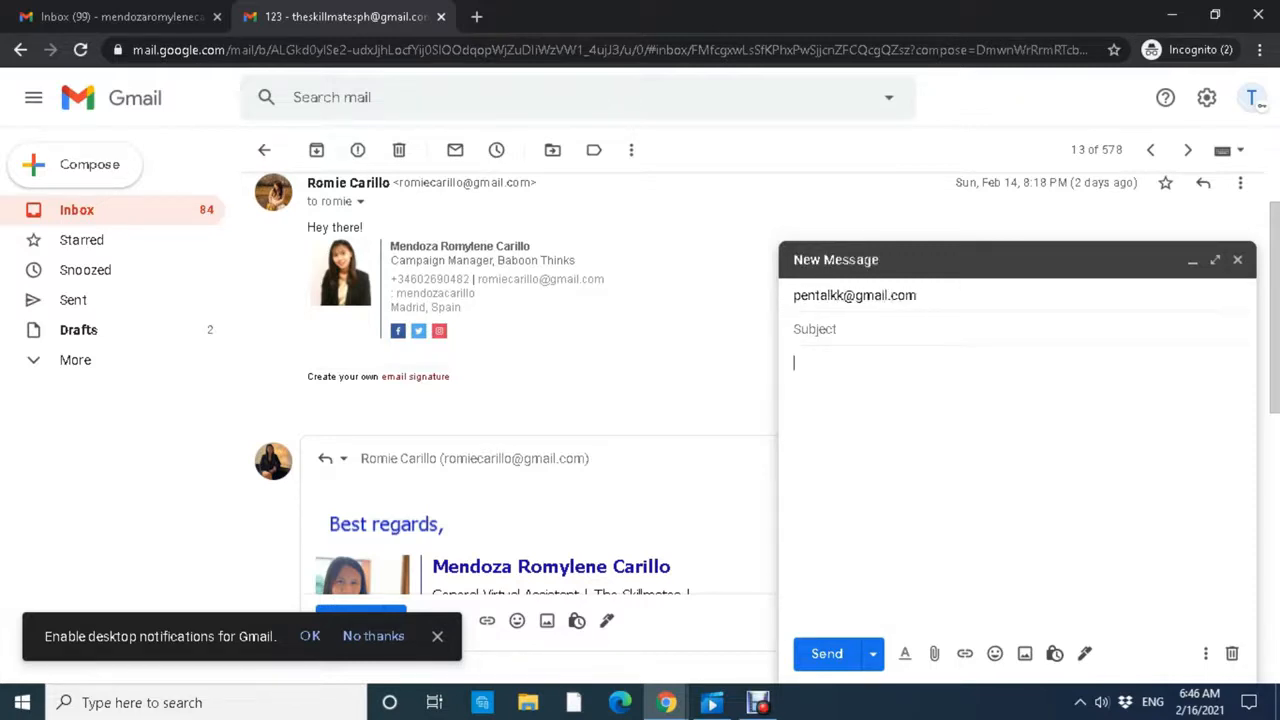
Write a body noting it's sent as The Skillmates' delegate, subject 'Delegate Test', and send.
text(This is Romie fr)
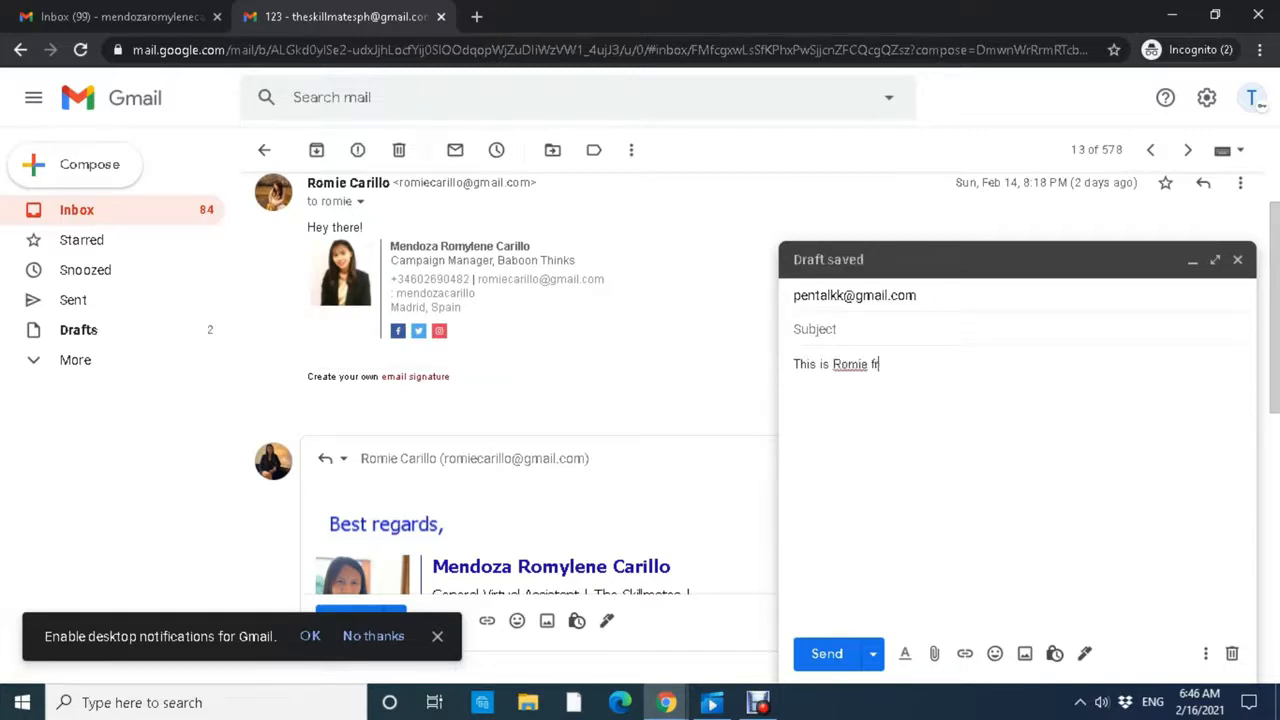
text(om The Ski)
key(BackSpace)
key(BackSpace)
key(BackSpace)
key(BackSpace)
key(BackSpace)
key(BackSpace)
key(BackSpace)
key(BackSpace)
key(BackSpace)
key(BackSpace)
key(BackSpace)
key(BackSpace)
text(using The Skillmat)
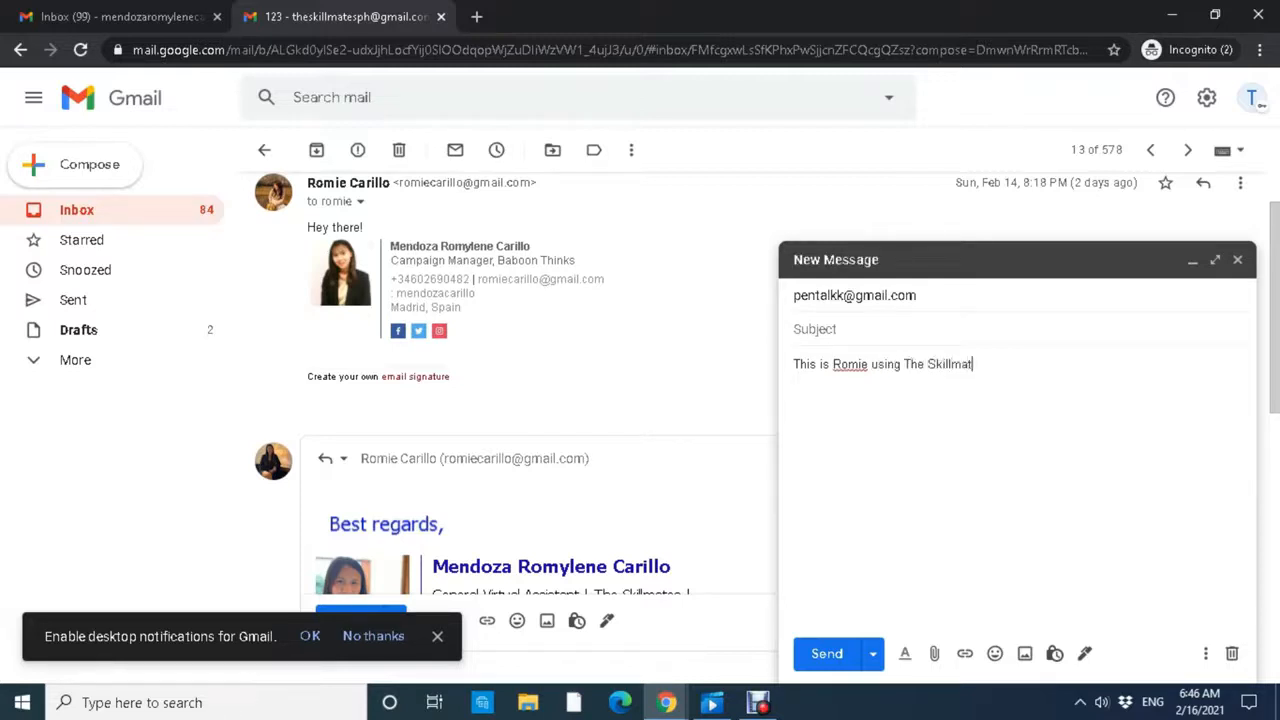
text(es account as a del)
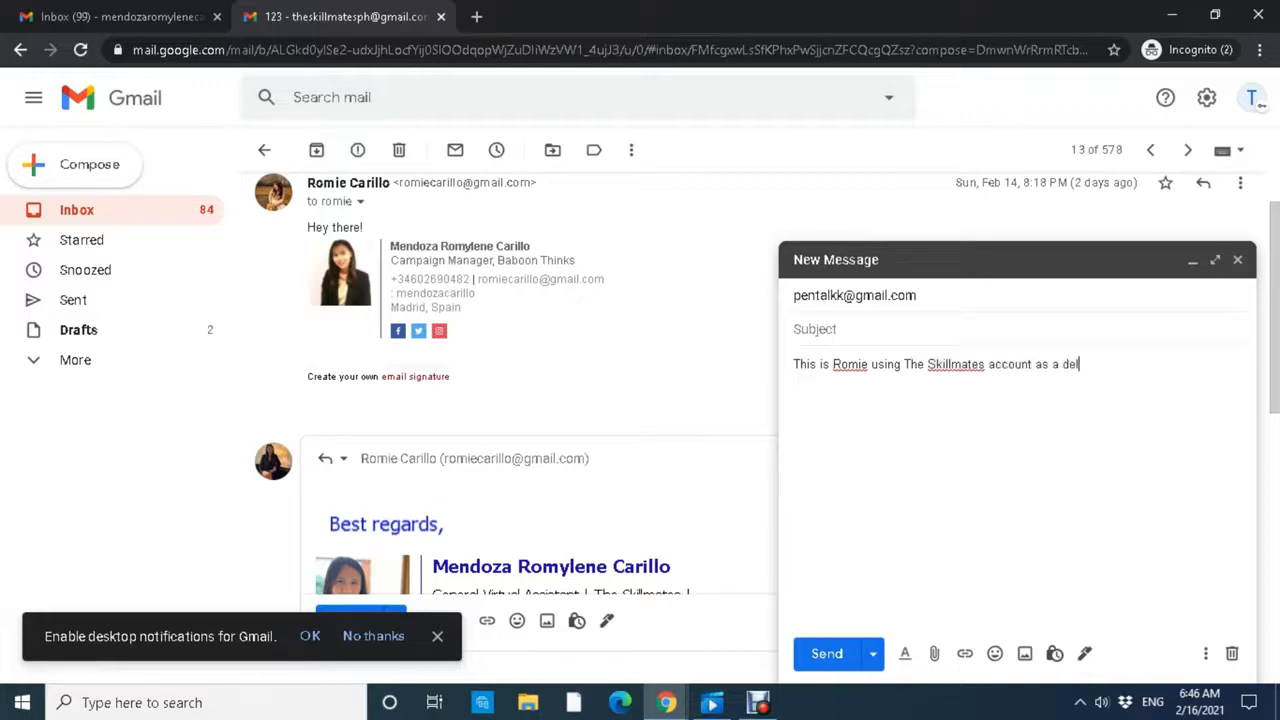
text(egate. Test Test)
click(815, 329)
text(Delegate Test)
click(827, 653)
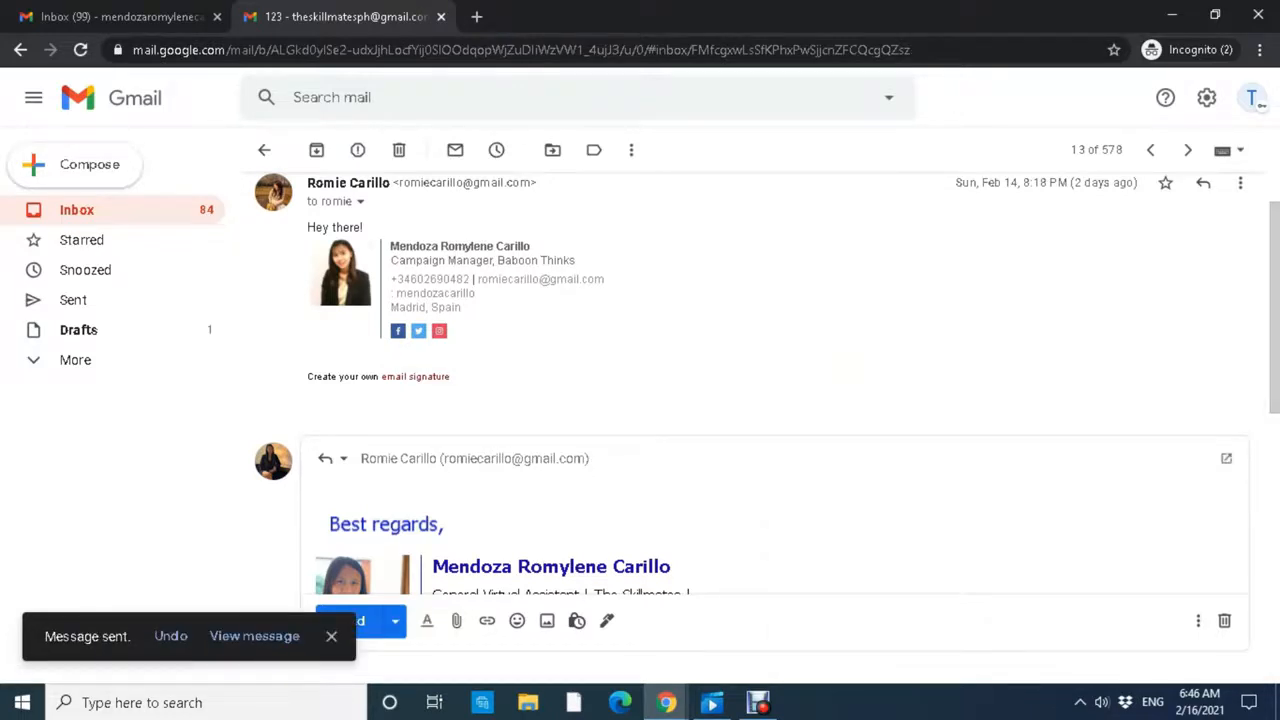
key(u)
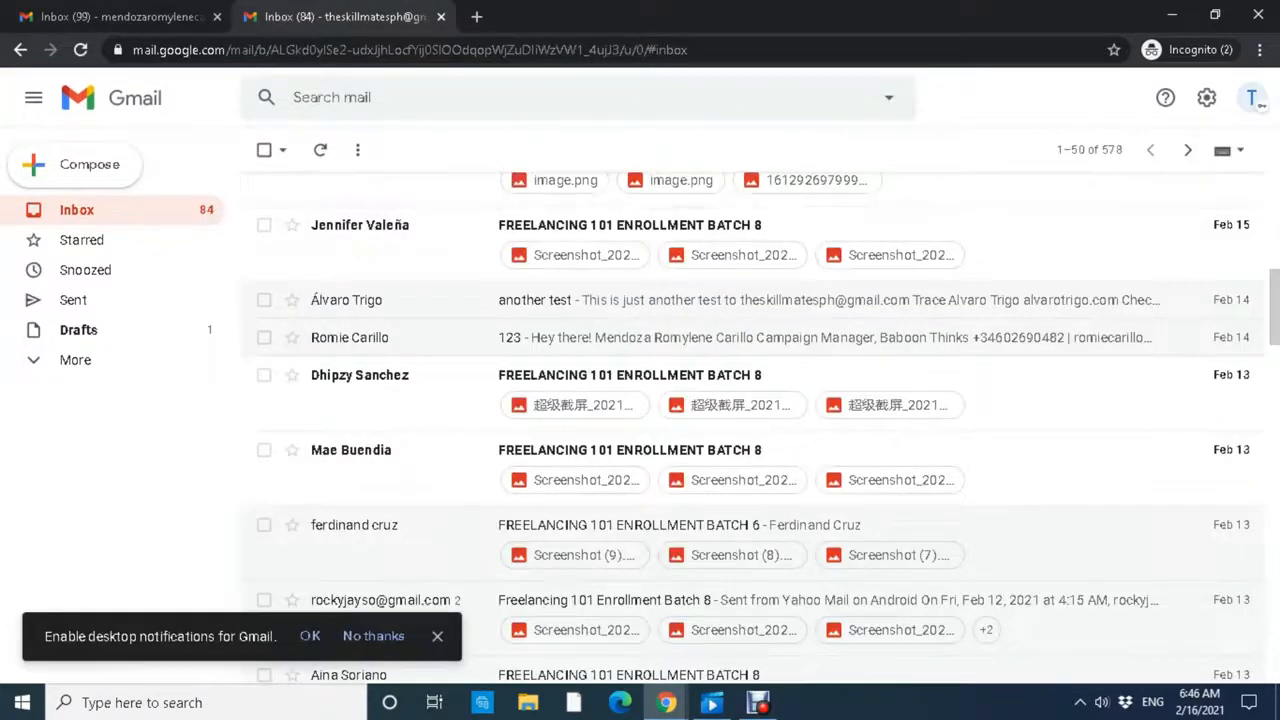
Sign out of the delegated account and sign in with the recipient's Gmail address.
click(1252, 98)
click(1105, 403)
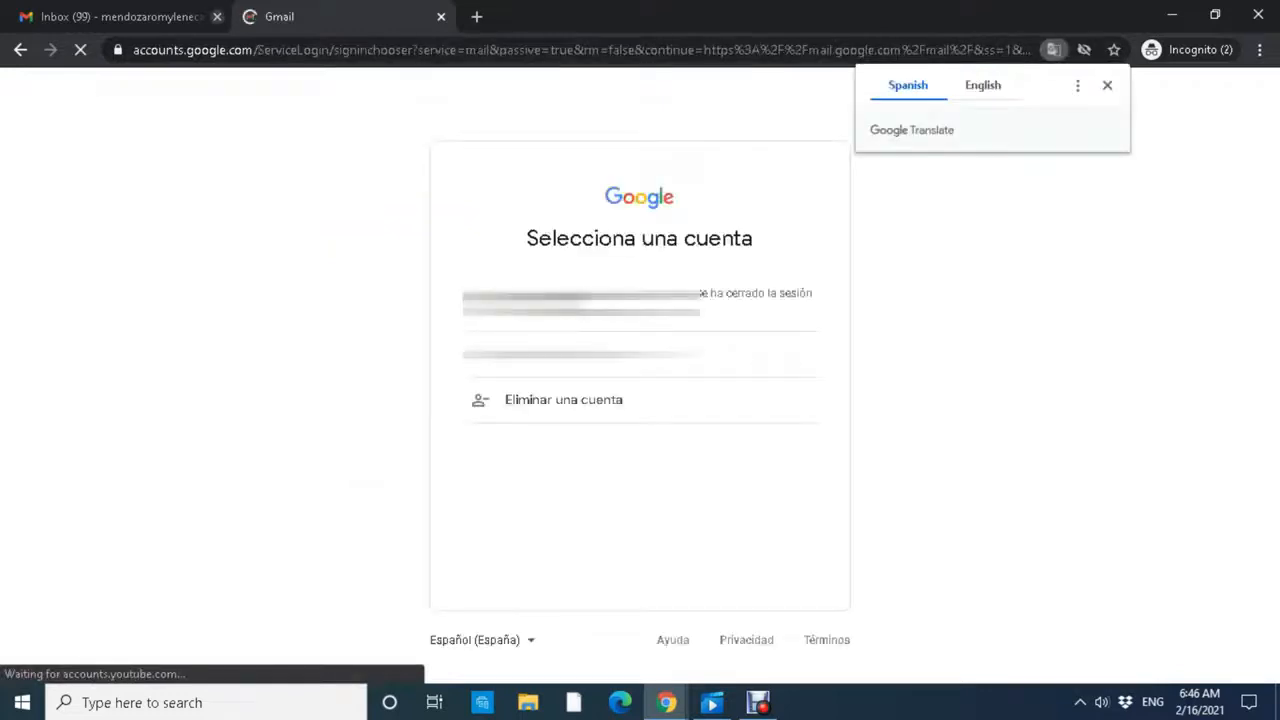
click(580, 354)
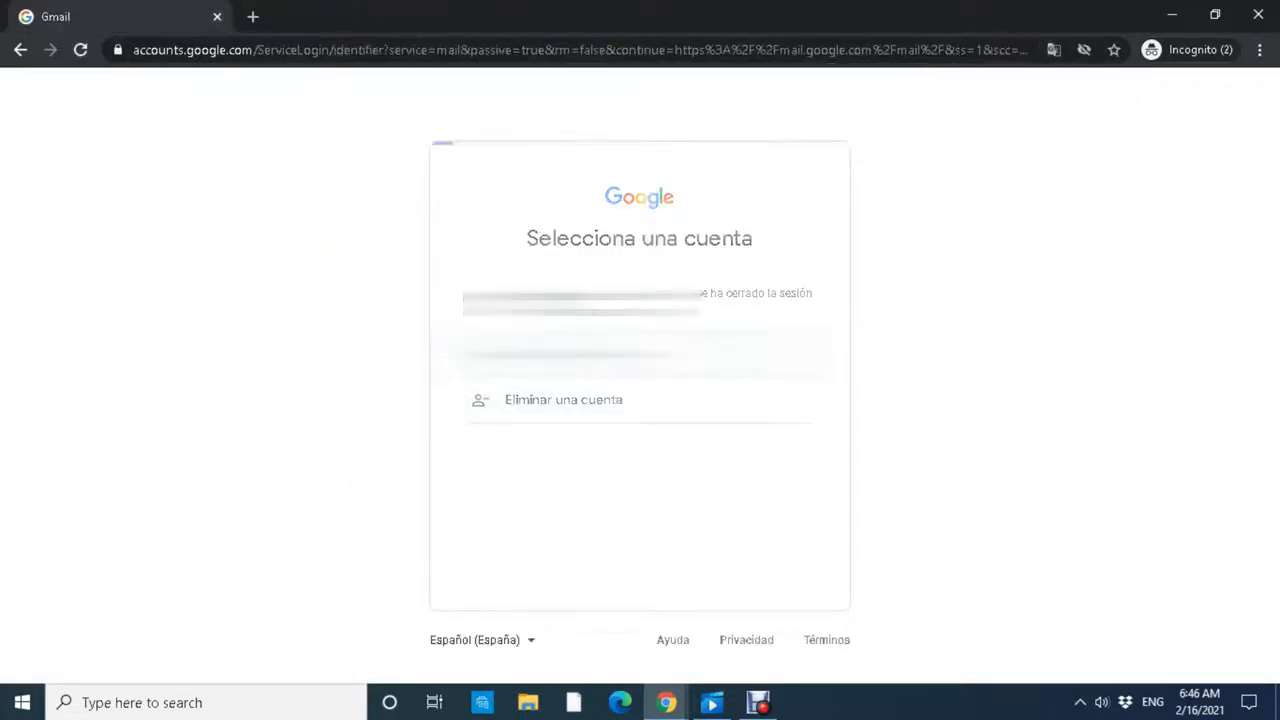
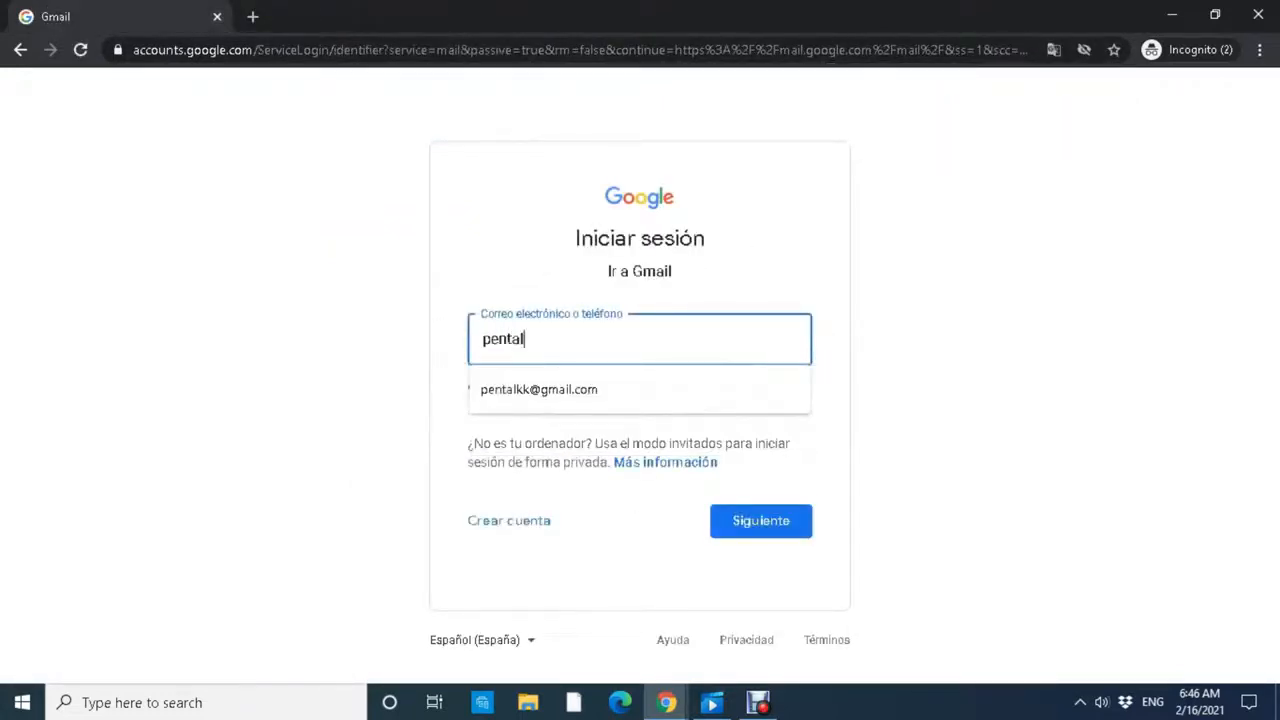
key(Down)
key(Return)
key(Return)
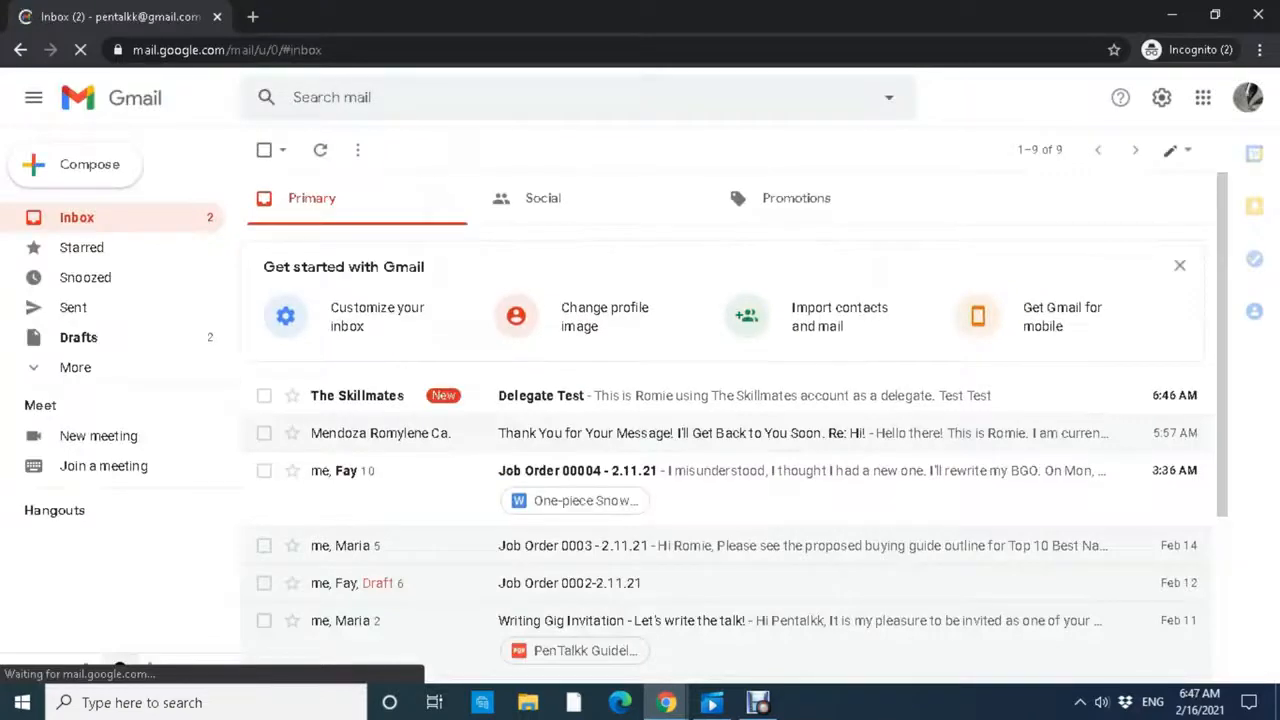
Open the Delegate Test email and check its message text mentioning the delegate.
click(410, 395)
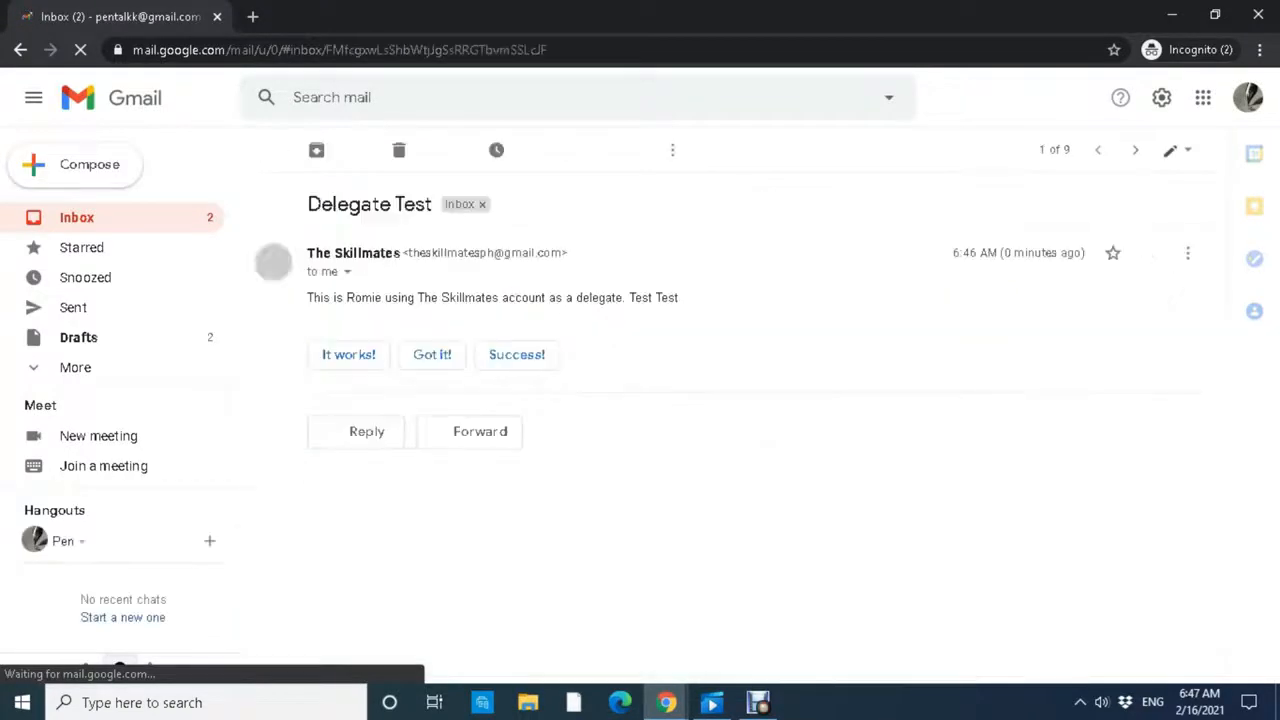
drag(410, 252, 551, 253)
drag(346, 298, 307, 298)
click(560, 298)
drag(680, 298, 592, 298)
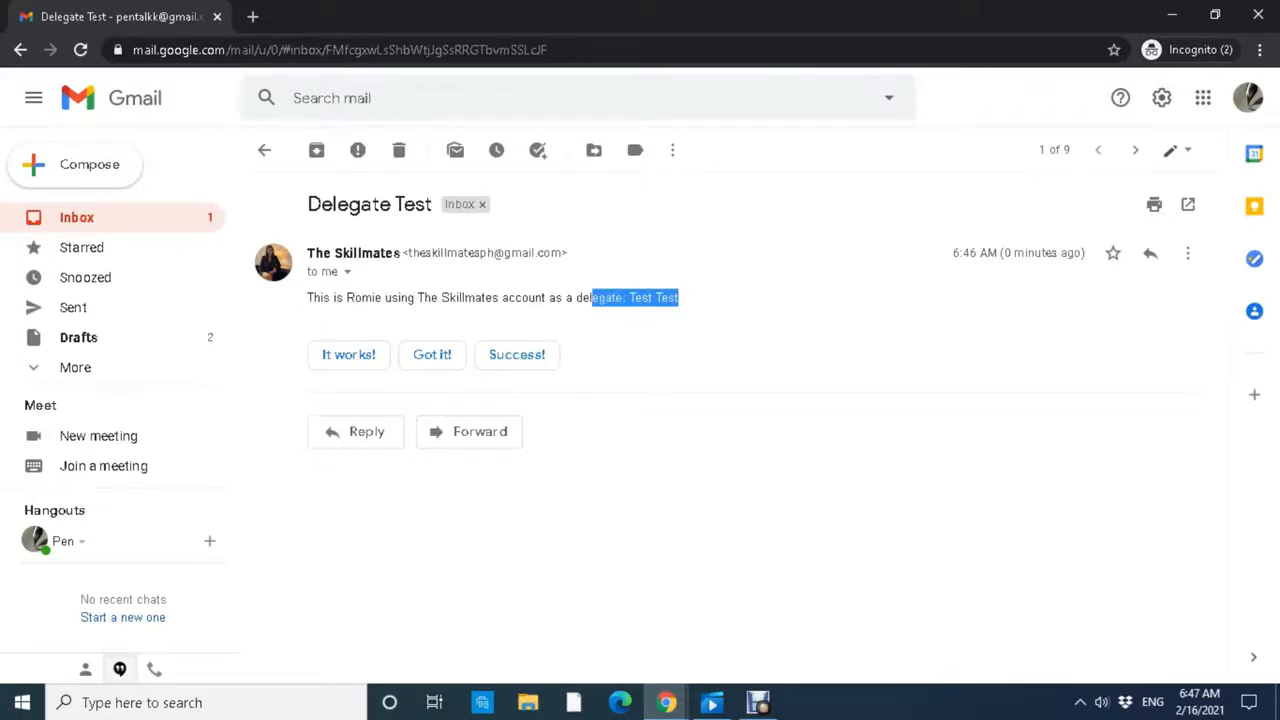
click(622, 298)
drag(622, 298, 561, 298)
click(561, 298)
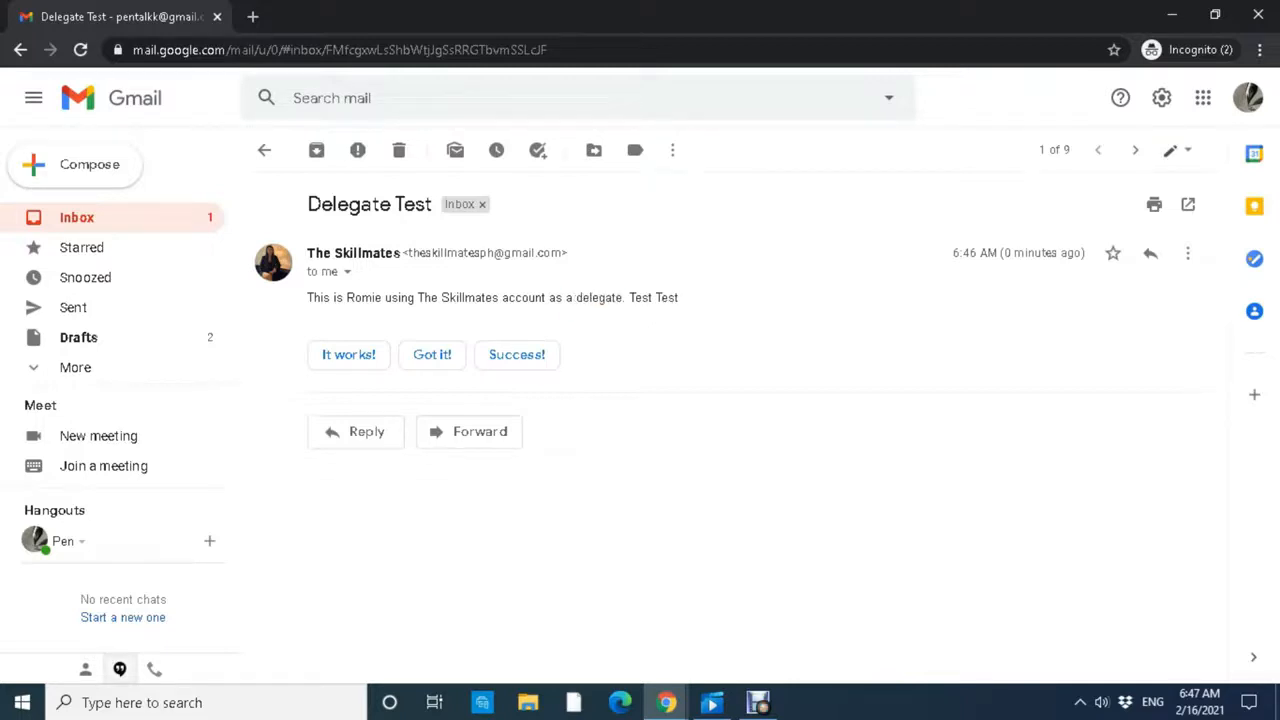
Confirm only The Skillmates' address appears as sender, then return to the inbox's account menu.
drag(408, 254, 572, 260)
click(424, 254)
click(572, 260)
click(110, 217)
click(1248, 97)
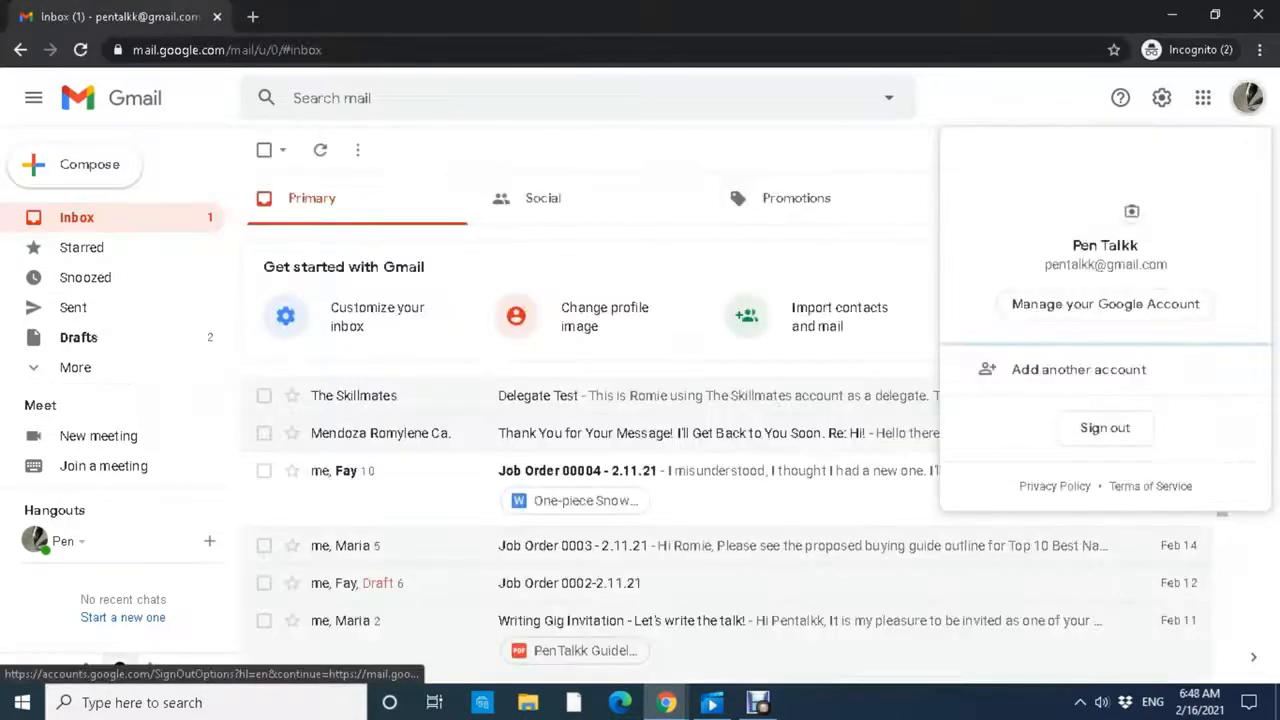